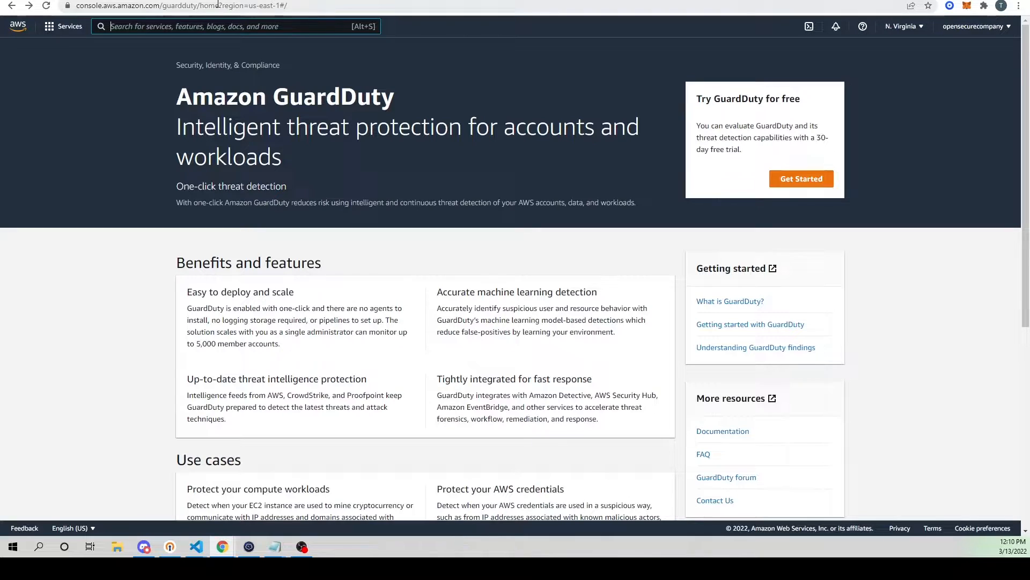
Step: Find the GuardDuty service, start its free trial setup and enable GuardDuty for the account in N. Virginia
{"action": "type", "text": "r"}
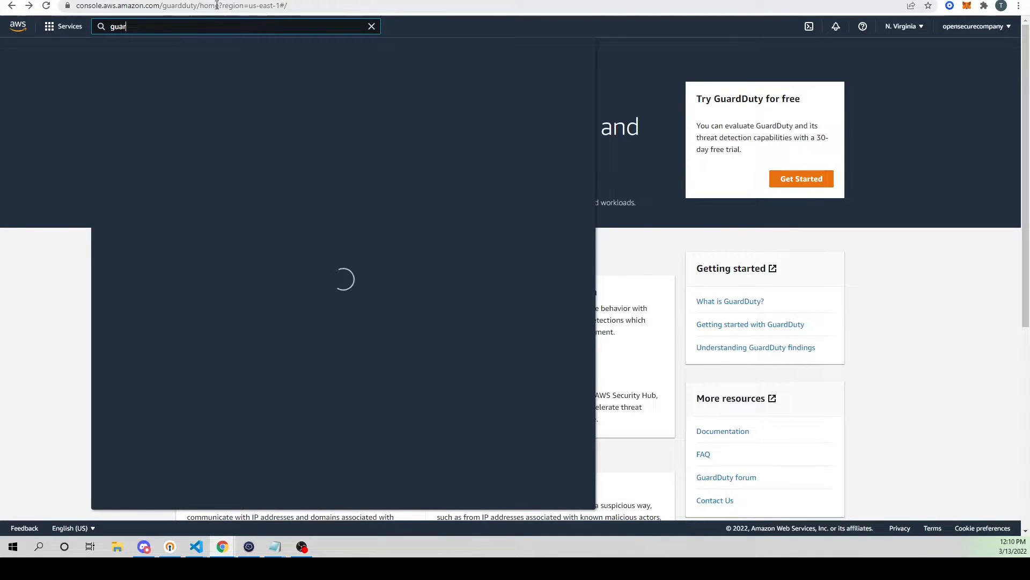
{"action": "left_click", "coordinate": [276, 110]}
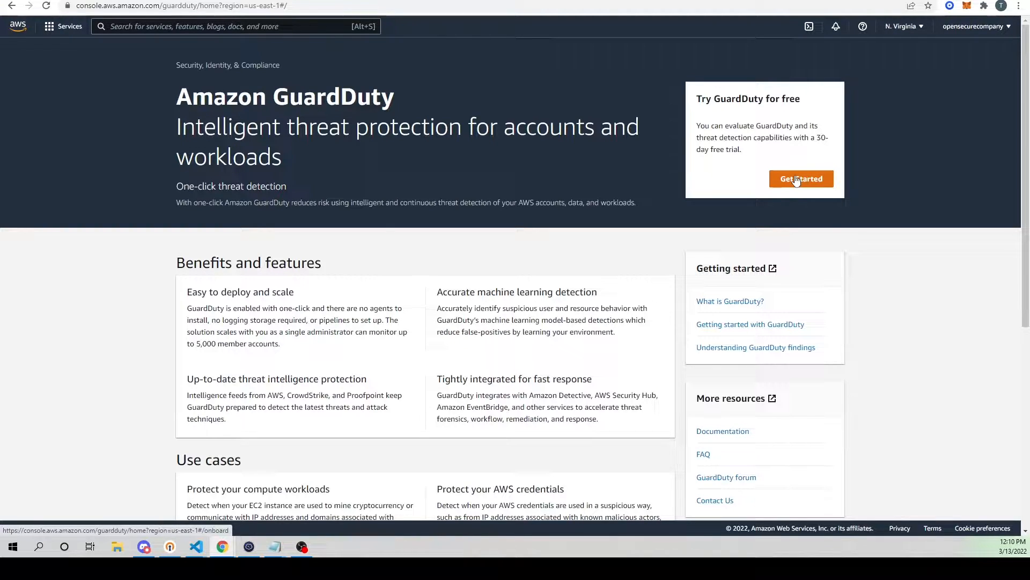
{"action": "left_click", "coordinate": [797, 180]}
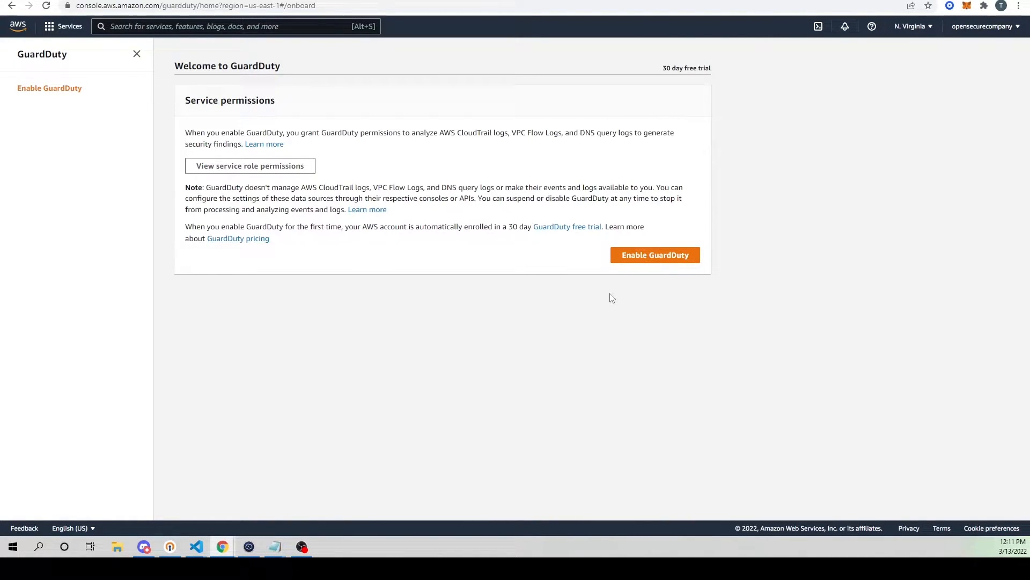
{"action": "left_click", "coordinate": [665, 260]}
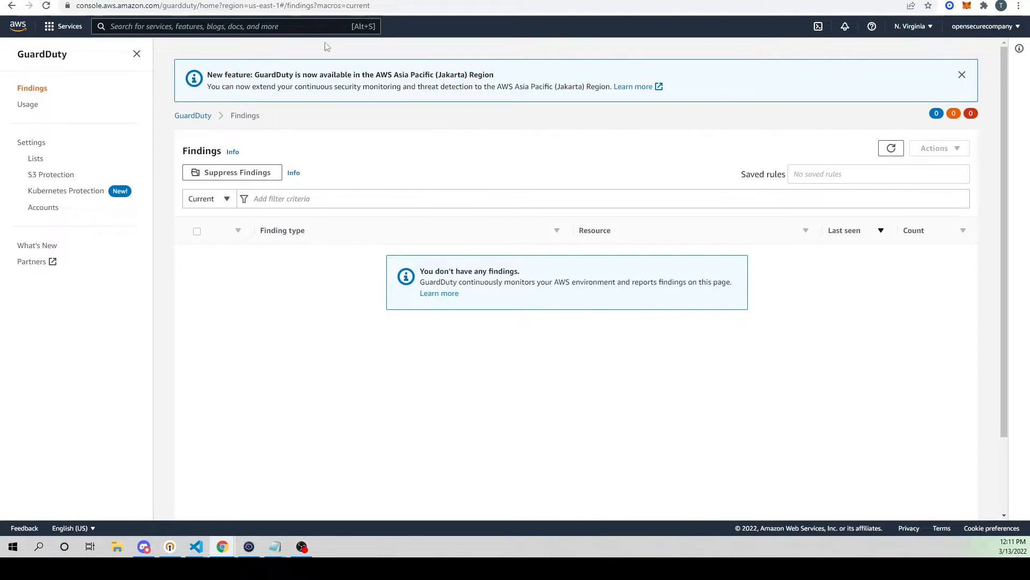
Step: Look over GuardDuty's trusted IP and threat list management and the form for adding a threat list, and return to the findings
{"action": "left_click", "coordinate": [279, 0]}
{"action": "left_click", "coordinate": [34, 159]}
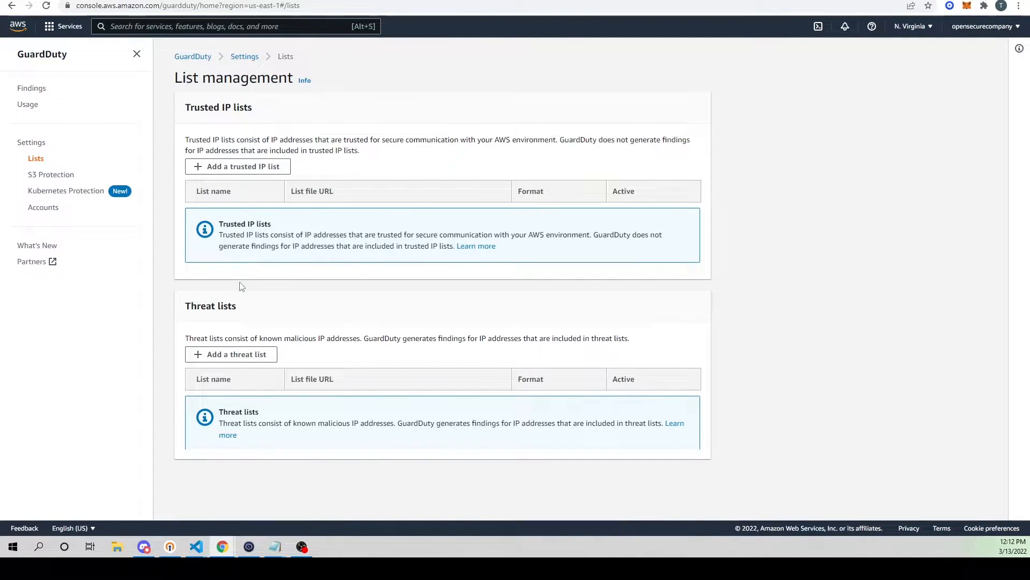
{"action": "left_click", "coordinate": [270, 356]}
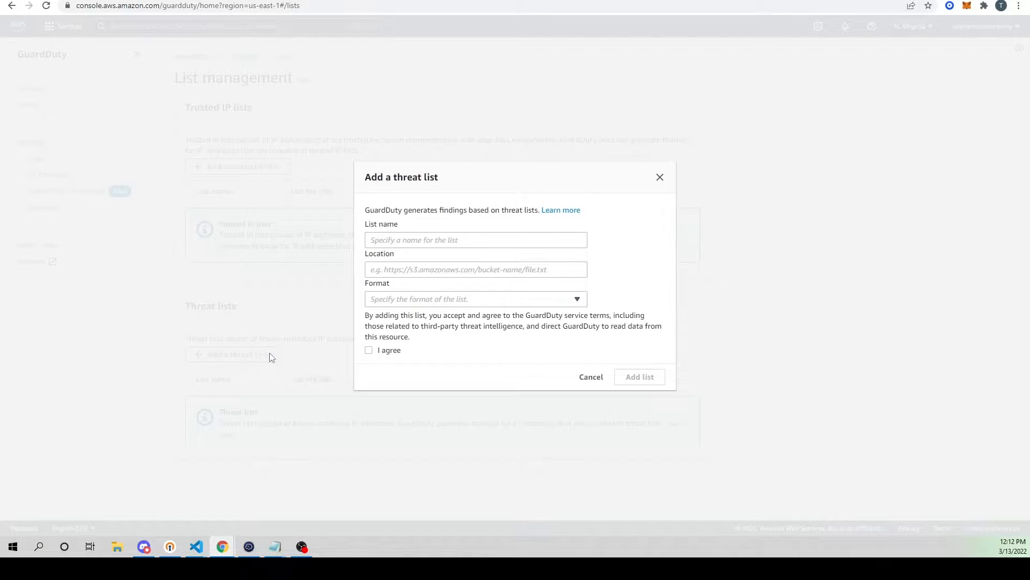
{"action": "left_click", "coordinate": [590, 378]}
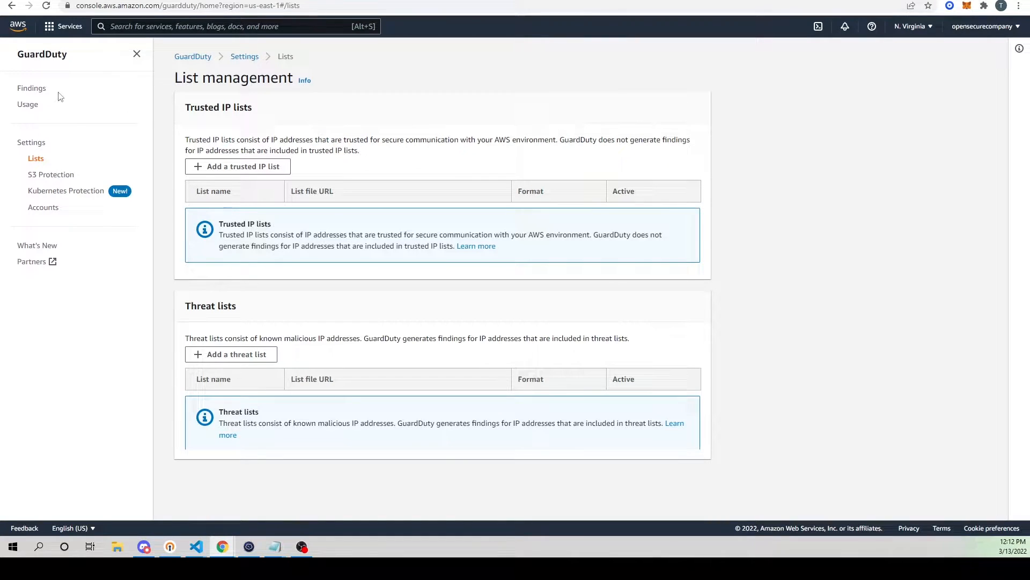
{"action": "left_click", "coordinate": [203, 57]}
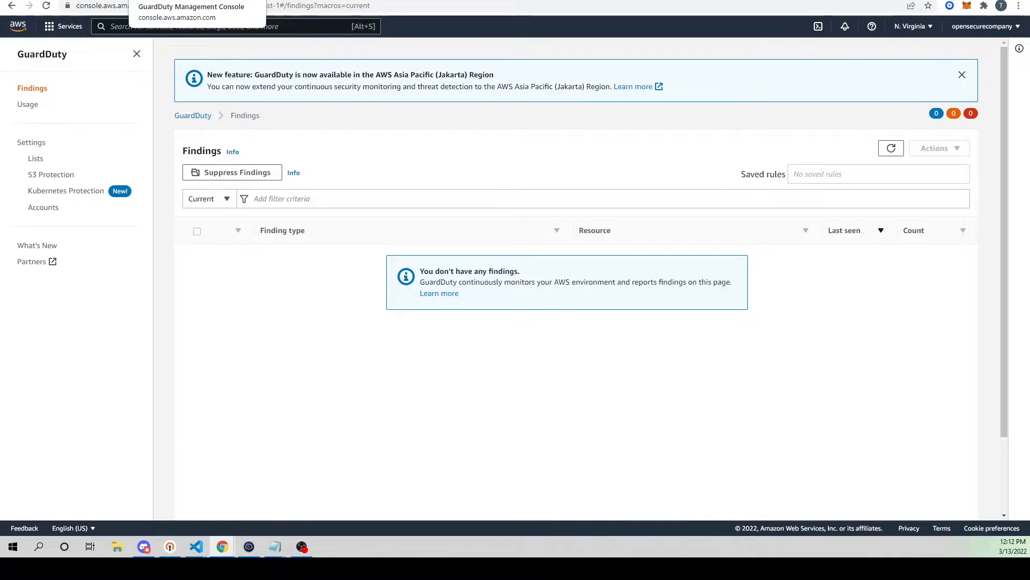
Step: Duplicate the GuardDuty browser tab and open the S3 service in the copy
{"action": "right_click", "coordinate": [213, 0]}
{"action": "left_click", "coordinate": [255, 64]}
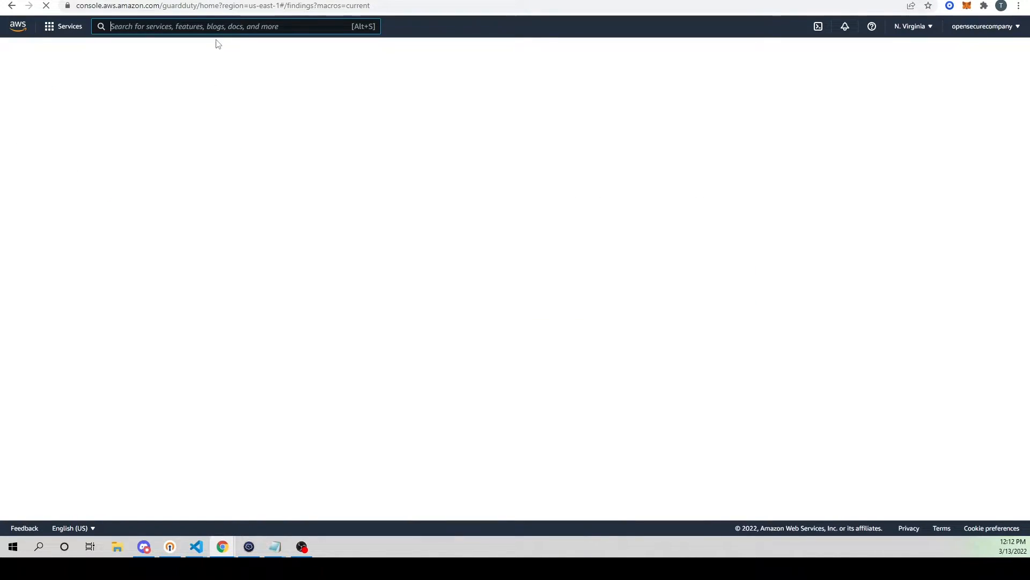
{"action": "type", "text": "s3"}
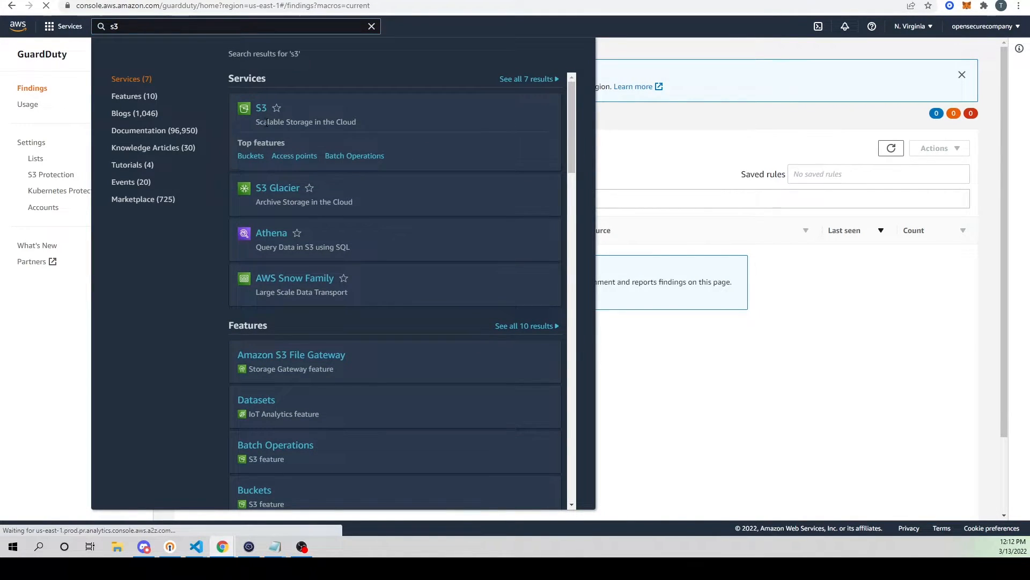
{"action": "left_click", "coordinate": [237, 106]}
Step: Start a new S3 bucket and name it opensecure-guardduty
{"action": "left_click", "coordinate": [947, 178]}
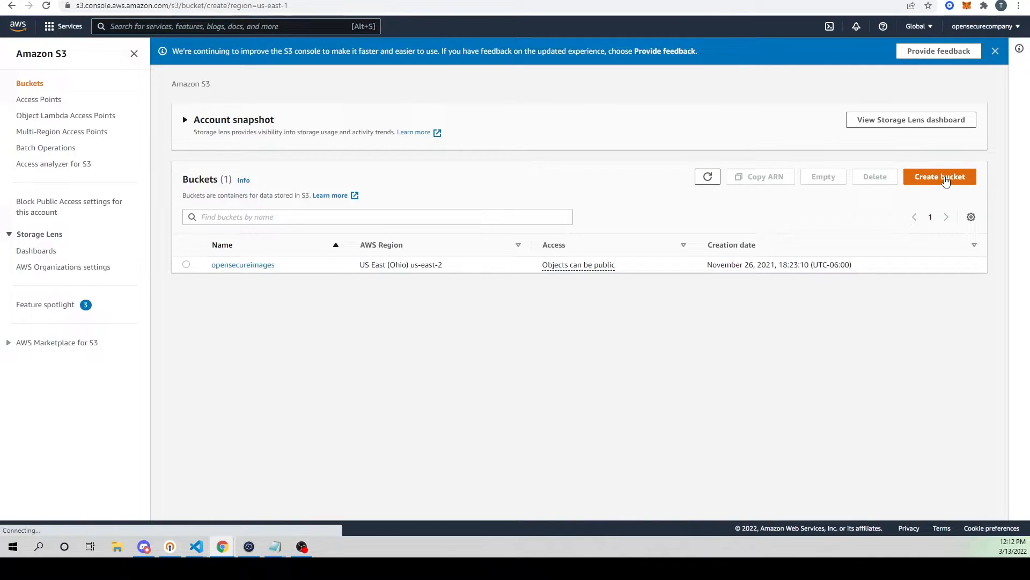
{"action": "left_click", "coordinate": [270, 210]}
{"action": "type", "text": "op"}
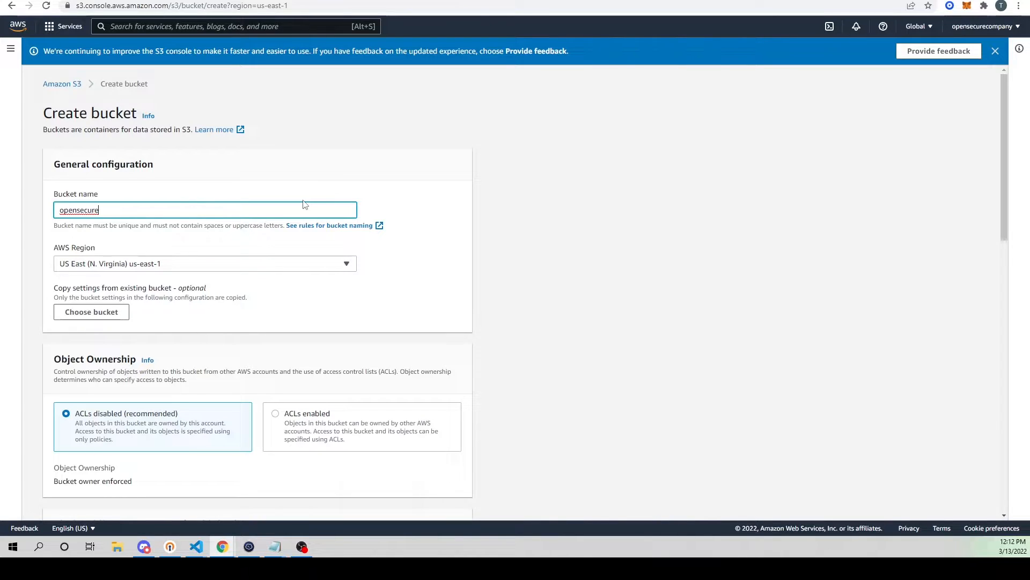
{"action": "type", "text": "ensecure"}
{"action": "key", "text": "BackSpace"}
{"action": "key", "text": "BackSpace"}
{"action": "key", "text": "BackSpace"}
{"action": "key", "text": "BackSpace"}
{"action": "key", "text": "BackSpace"}
{"action": "key", "text": "BackSpace"}
{"action": "key", "text": "BackSpace"}
{"action": "key", "text": "BackSpace"}
{"action": "key", "text": "BackSpace"}
{"action": "key", "text": "BackSpace"}
{"action": "type", "text": "g"}
{"action": "key", "text": "BackSpace"}
{"action": "key", "text": "BackSpace"}
{"action": "key", "text": "BackSpace"}
{"action": "key", "text": "BackSpace"}
{"action": "key", "text": "BackSpace"}
{"action": "key", "text": "BackSpace"}
{"action": "key", "text": "BackSpace"}
{"action": "key", "text": "BackSpace"}
{"action": "key", "text": "BackSpace"}
{"action": "type", "text": "opensecure-gua"}
Step: Create the bucket with ACLs disabled, all public access blocked, and versioning and server-side encryption disabled
{"action": "scroll", "coordinate": [183, 273], "scroll_direction": "down", "scroll_amount": 6}
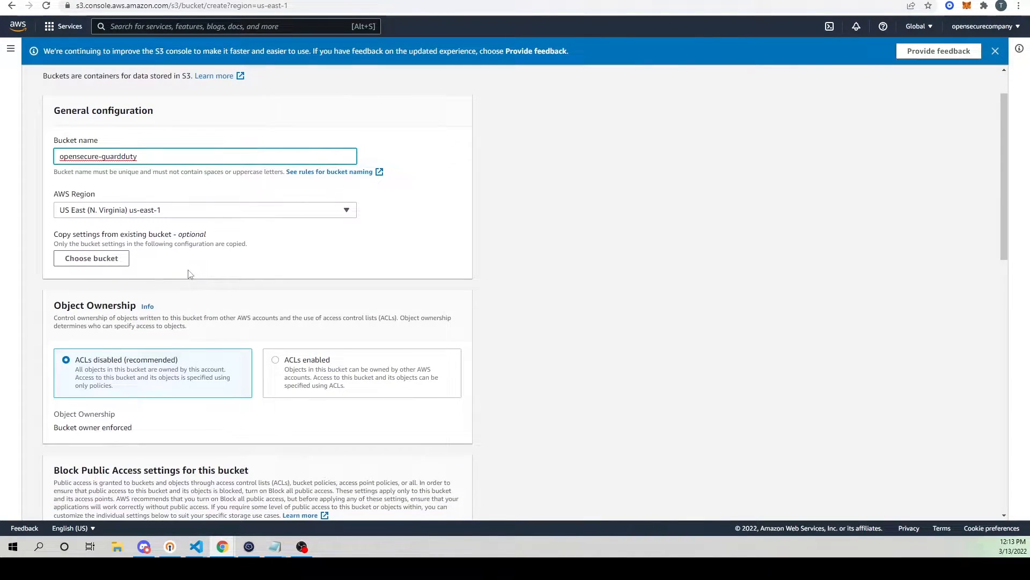
{"action": "scroll", "coordinate": [241, 226], "scroll_direction": "down", "scroll_amount": 3}
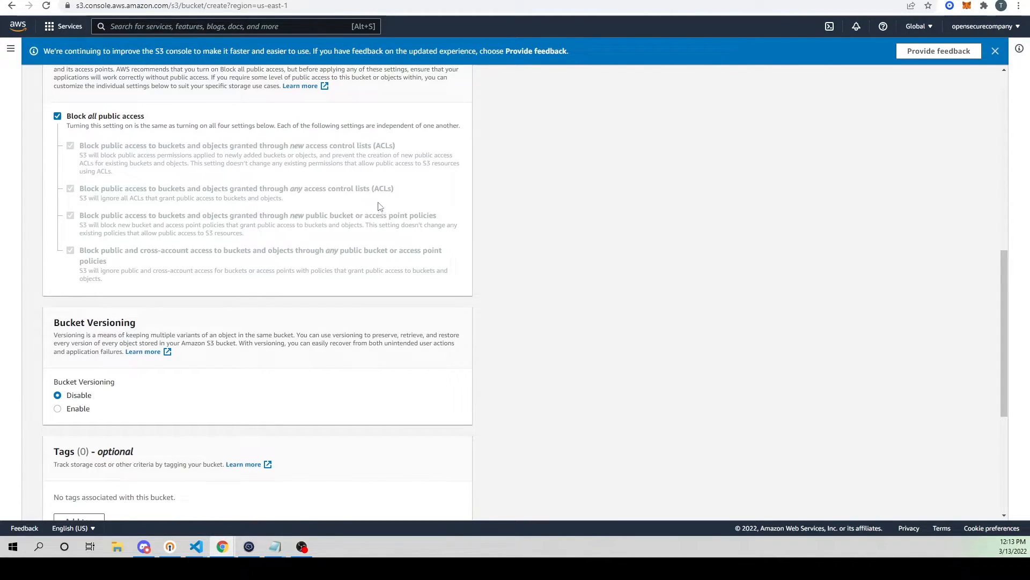
{"action": "scroll", "coordinate": [322, 236], "scroll_direction": "up", "scroll_amount": 1}
{"action": "scroll", "coordinate": [357, 205], "scroll_direction": "up", "scroll_amount": 1}
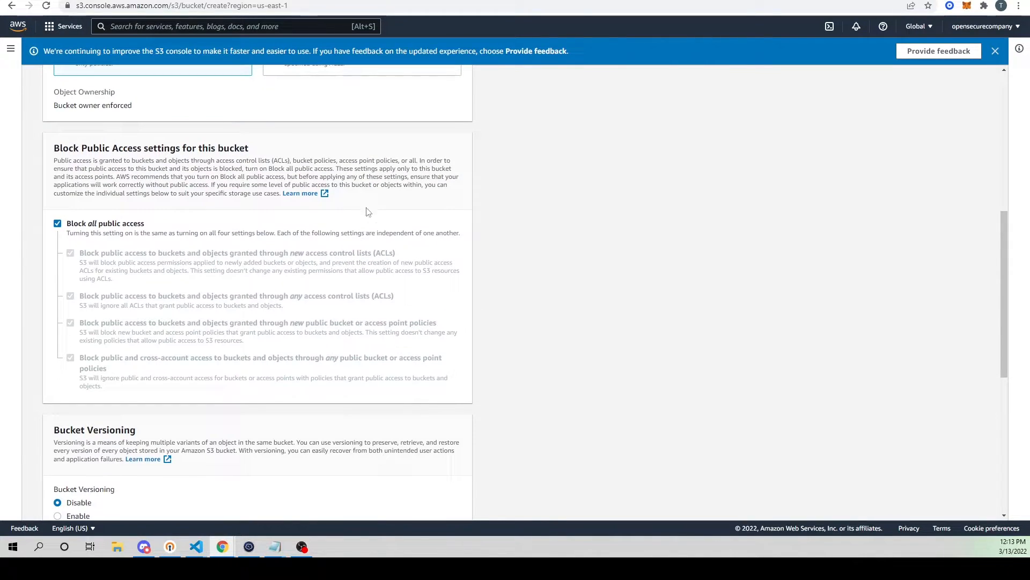
{"action": "scroll", "coordinate": [361, 198], "scroll_direction": "down", "scroll_amount": 2}
{"action": "scroll", "coordinate": [339, 207], "scroll_direction": "up", "scroll_amount": 4}
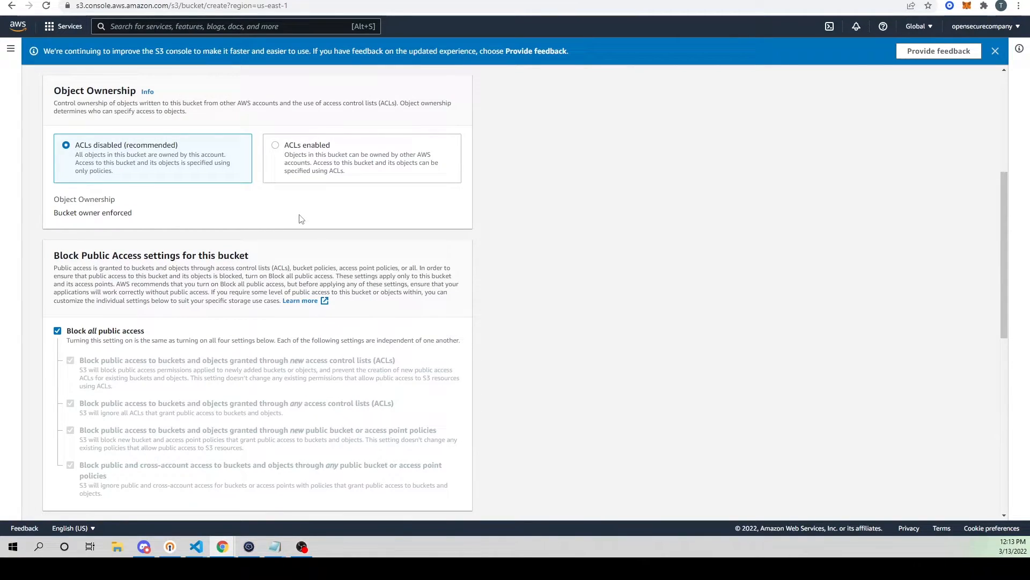
{"action": "scroll", "coordinate": [345, 251], "scroll_direction": "down", "scroll_amount": 4}
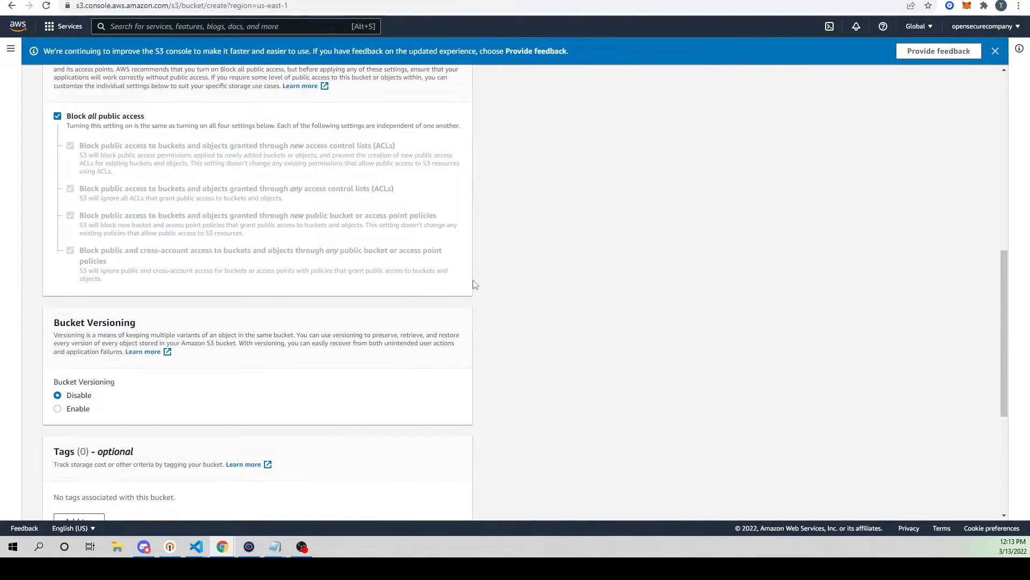
{"action": "scroll", "coordinate": [511, 299], "scroll_direction": "down", "scroll_amount": 3}
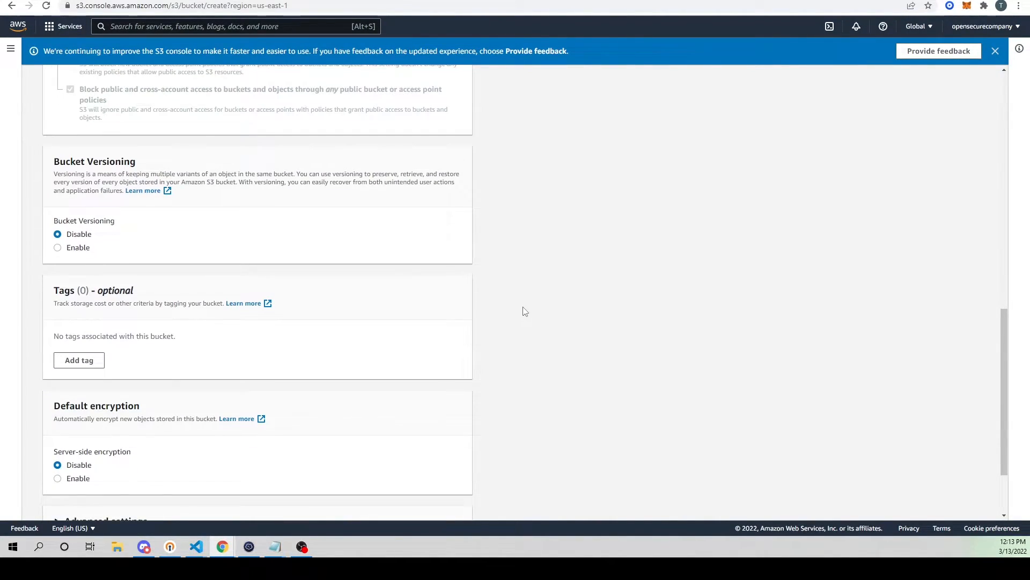
{"action": "scroll", "coordinate": [523, 309], "scroll_direction": "down", "scroll_amount": 2}
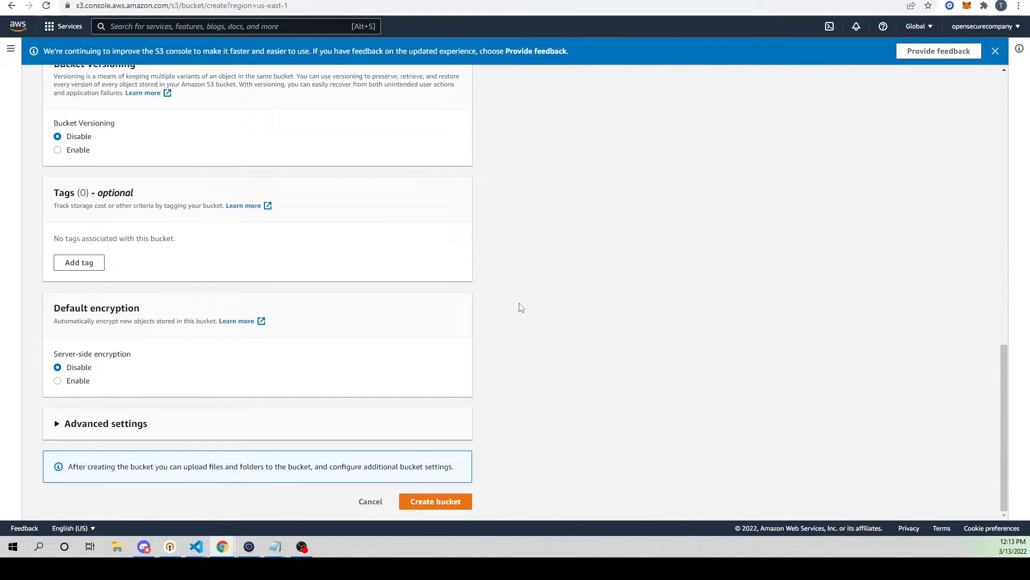
{"action": "left_click", "coordinate": [439, 501]}
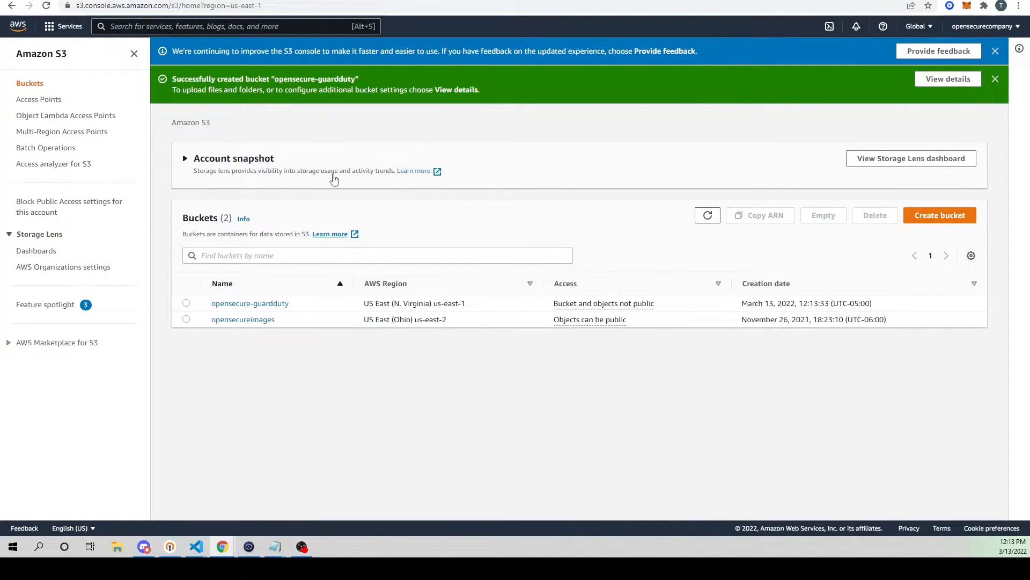
Step: Duplicate the S3 browser tab and open the Kinesis service in the copy
{"action": "right_click", "coordinate": [310, 0]}
{"action": "left_click", "coordinate": [355, 70]}
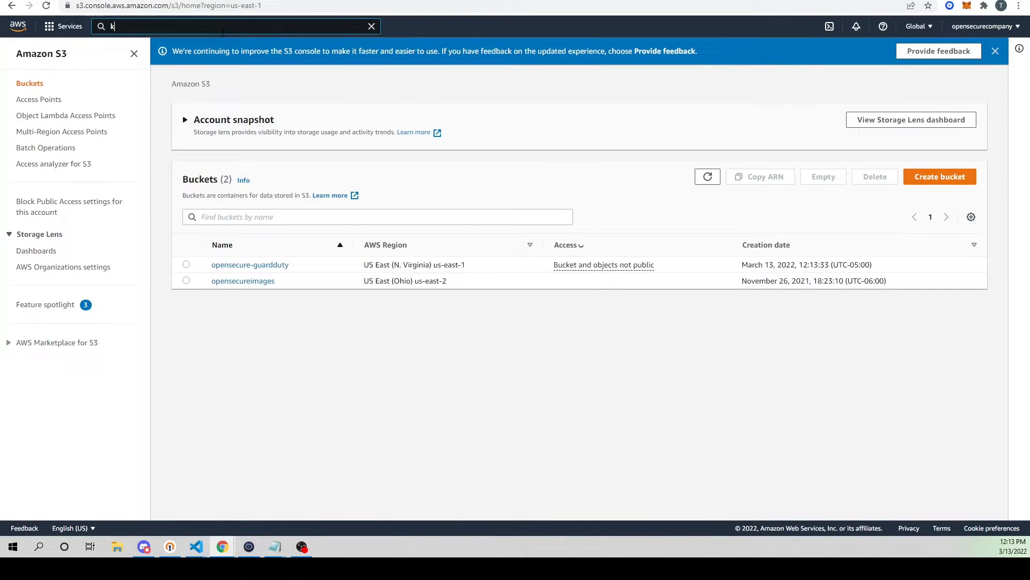
{"action": "type", "text": "kine"}
{"action": "left_click", "coordinate": [277, 109]}
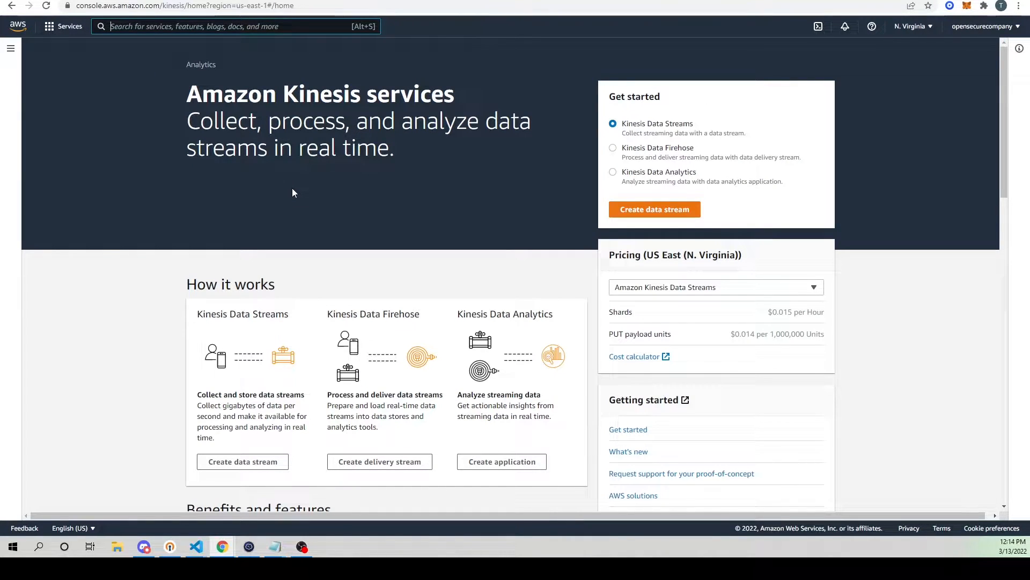
Step: Start a Kinesis Data Firehose delivery stream with Direct PUT as the source and Amazon S3 as the destination
{"action": "scroll", "coordinate": [387, 222], "scroll_direction": "down", "scroll_amount": 1}
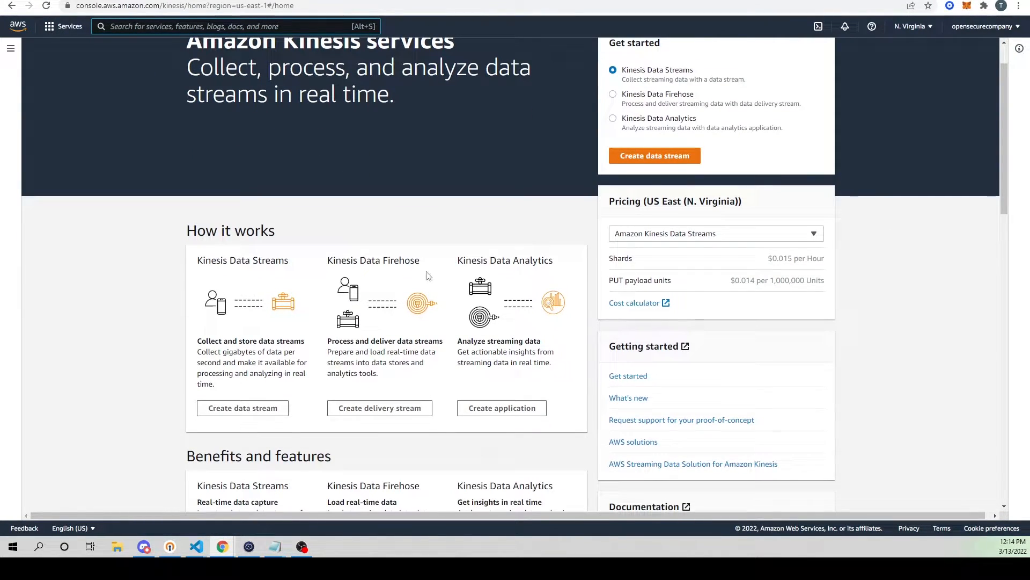
{"action": "left_click_drag", "start_coordinate": [331, 342], "coordinate": [435, 374]}
{"action": "left_click", "coordinate": [426, 370]}
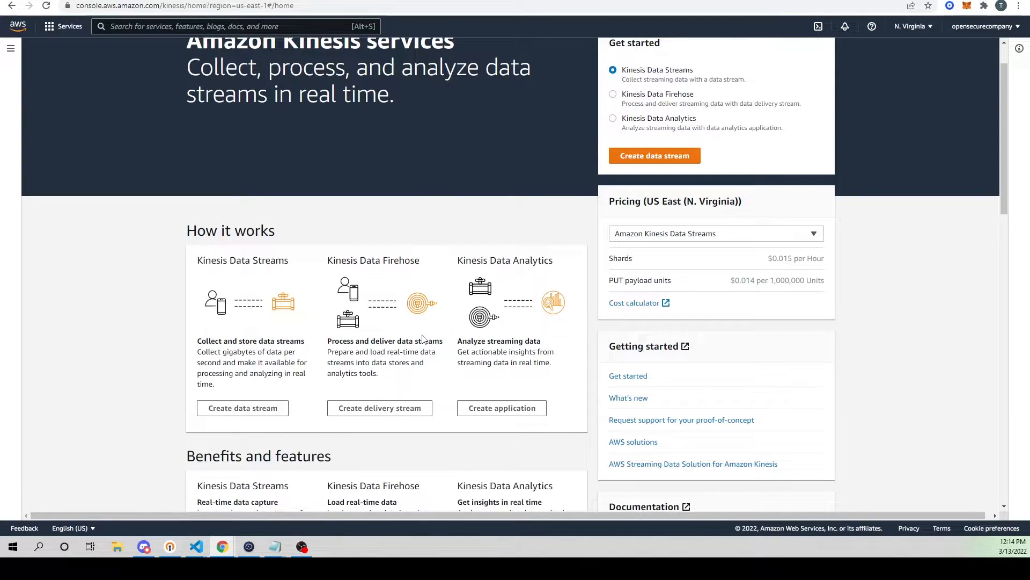
{"action": "left_click", "coordinate": [380, 409]}
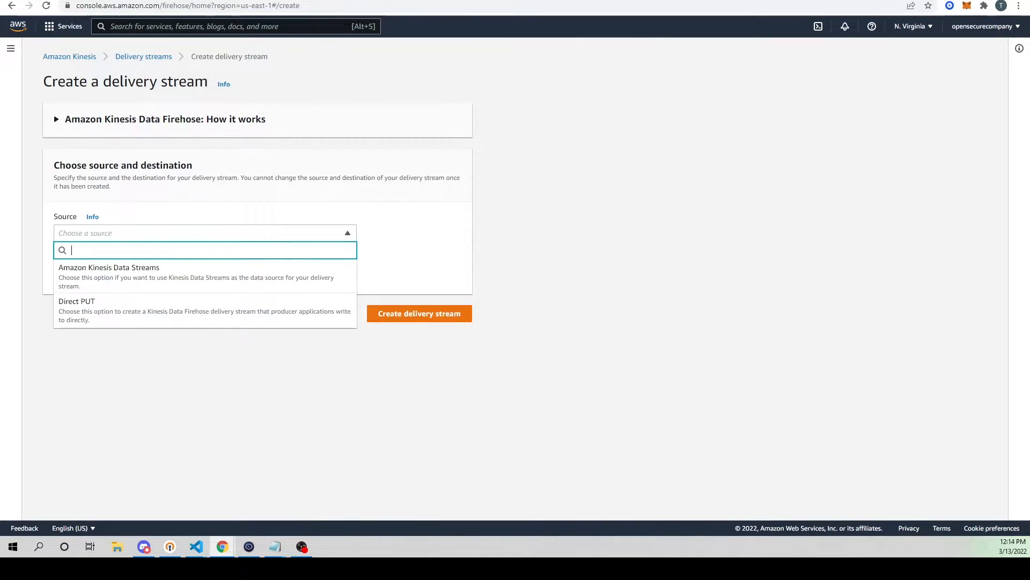
{"action": "left_click", "coordinate": [80, 307]}
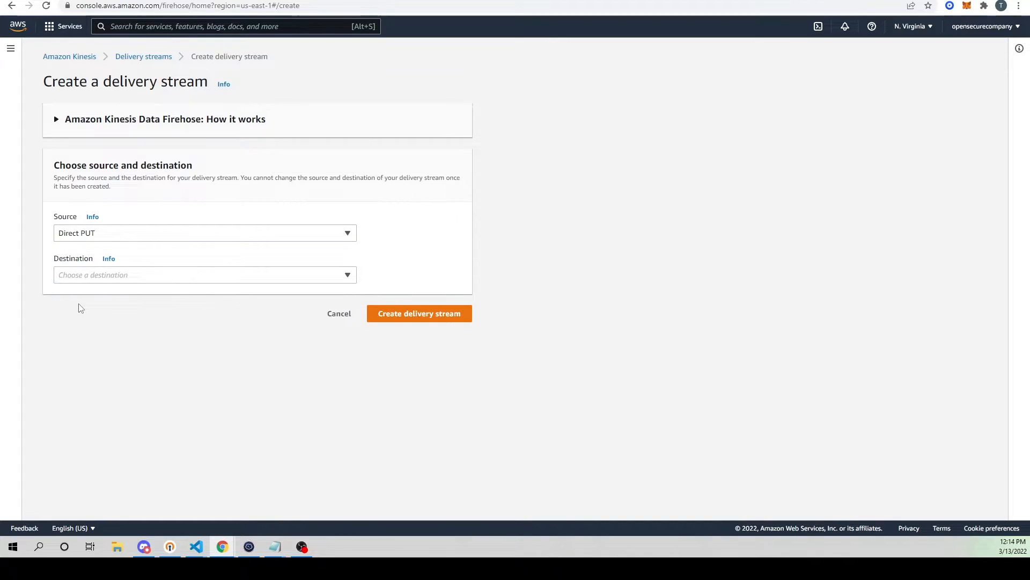
{"action": "left_click", "coordinate": [175, 276]}
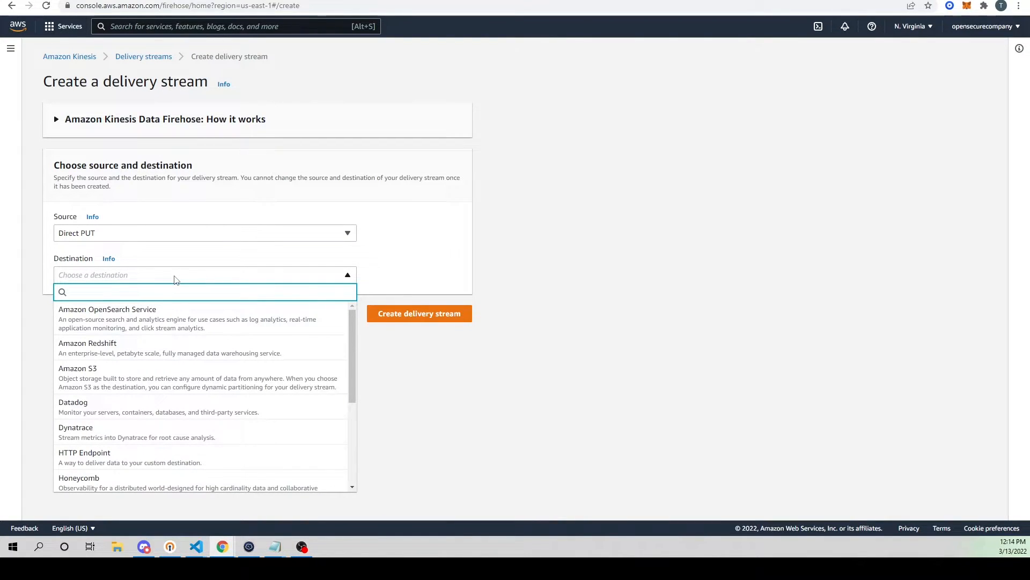
{"action": "left_click", "coordinate": [107, 387]}
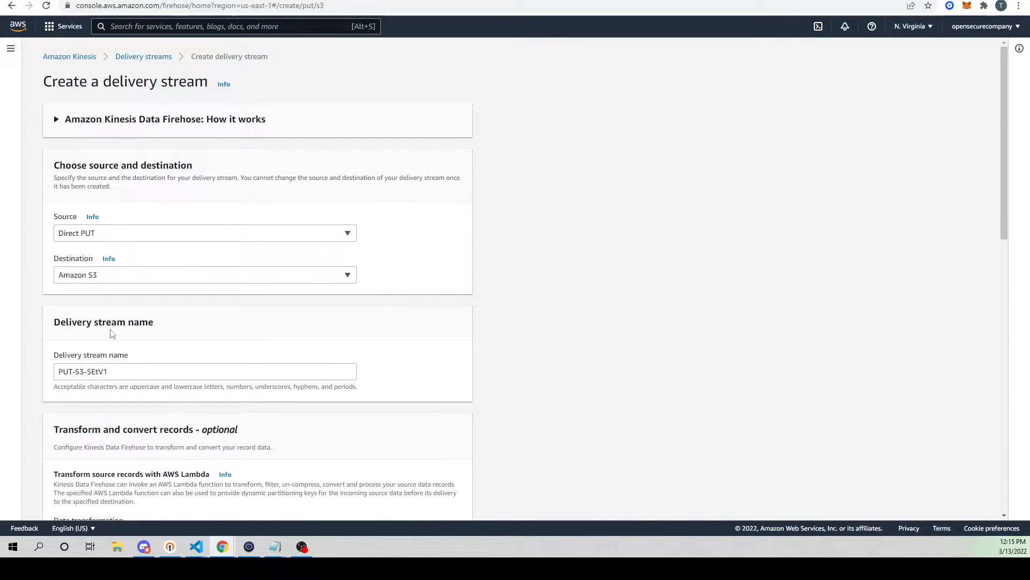
Step: Examine the delivery stream's name, record transformation and format conversion options, and destination settings
{"action": "scroll", "coordinate": [110, 284], "scroll_direction": "down", "scroll_amount": 2}
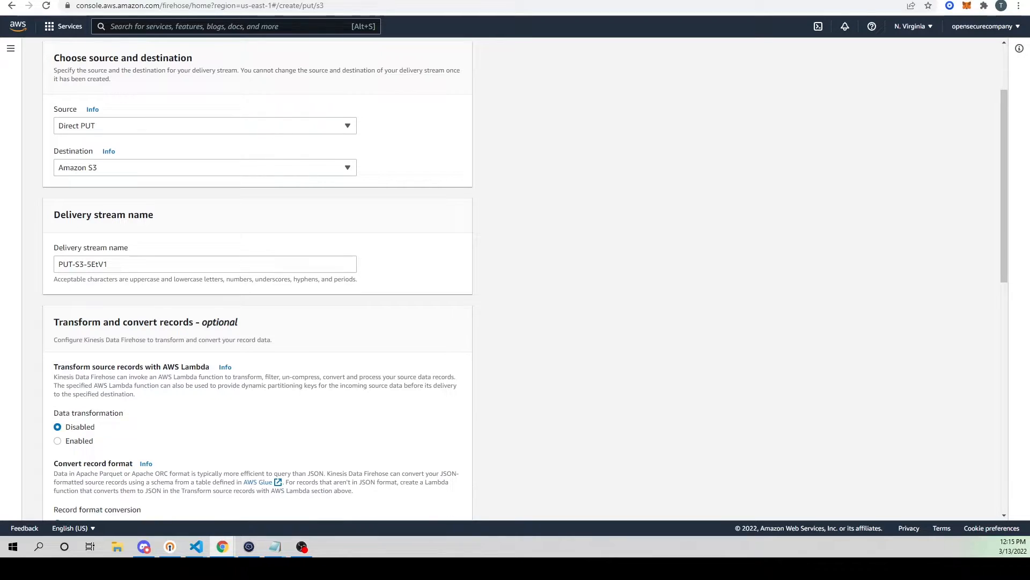
{"action": "triple_click", "coordinate": [100, 261]}
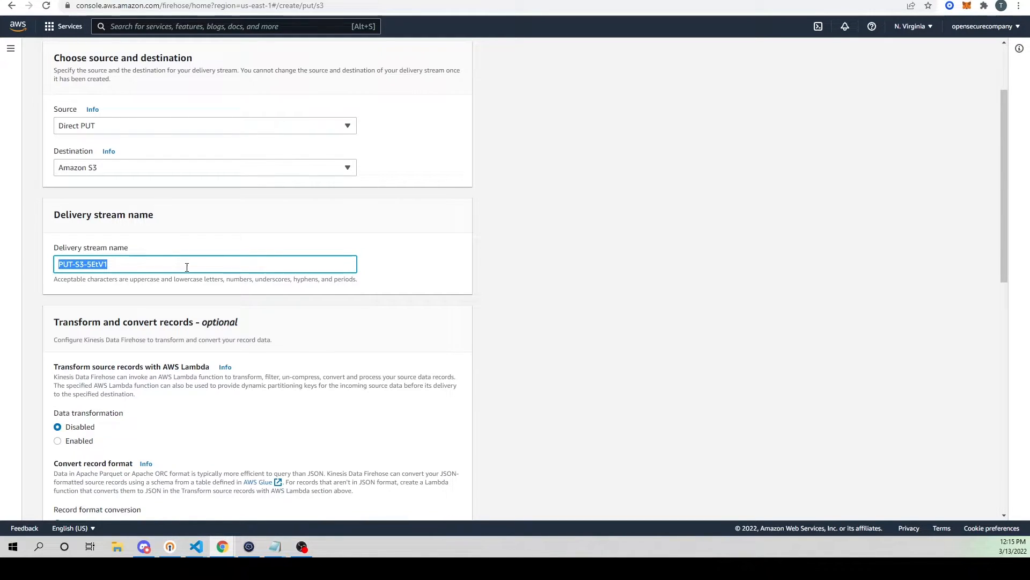
{"action": "left_click", "coordinate": [134, 267]}
{"action": "scroll", "coordinate": [150, 199], "scroll_direction": "down", "scroll_amount": 2}
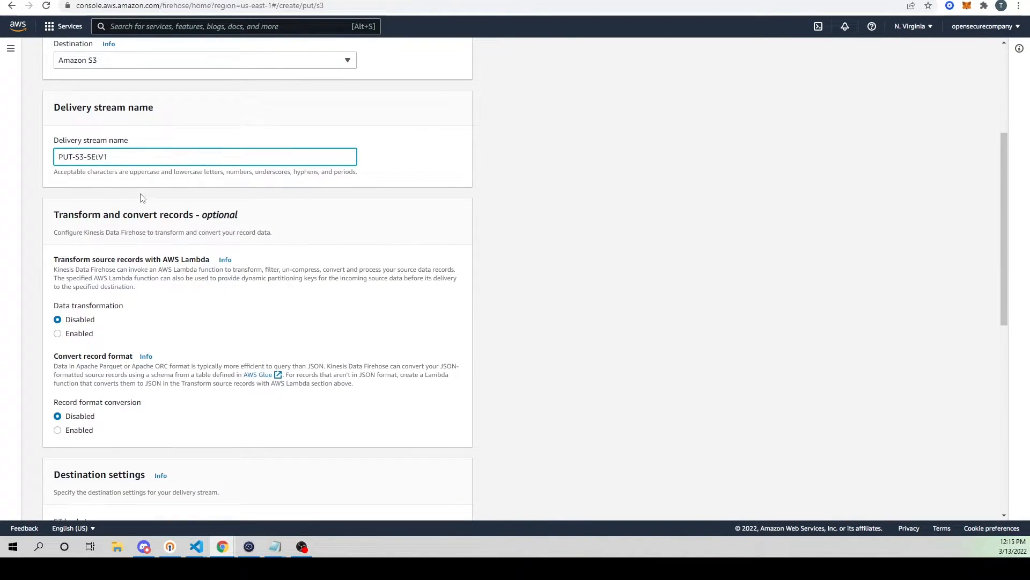
{"action": "scroll", "coordinate": [139, 206], "scroll_direction": "down", "scroll_amount": 2}
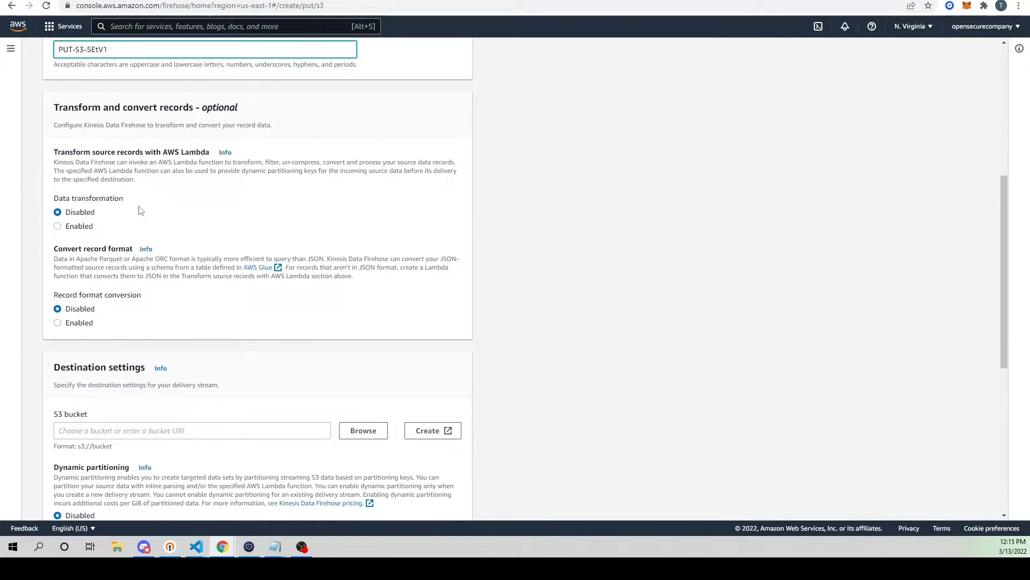
{"action": "scroll", "coordinate": [194, 257], "scroll_direction": "down", "scroll_amount": 1}
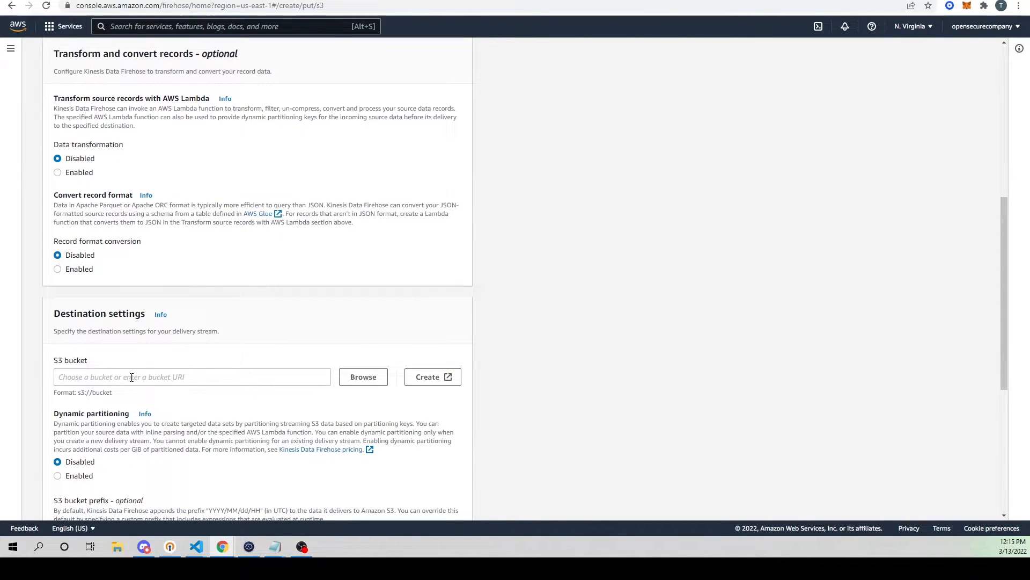
{"action": "scroll", "coordinate": [128, 381], "scroll_direction": "up", "scroll_amount": 7}
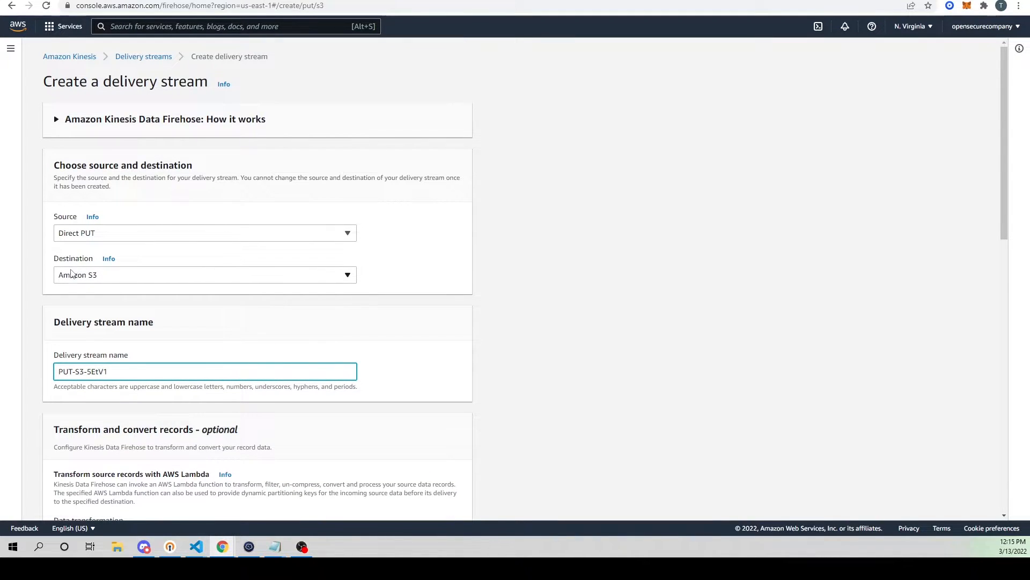
Step: Choose the opensecure-guardduty S3 bucket as the delivery stream's destination
{"action": "scroll", "coordinate": [129, 234], "scroll_direction": "down", "scroll_amount": 7}
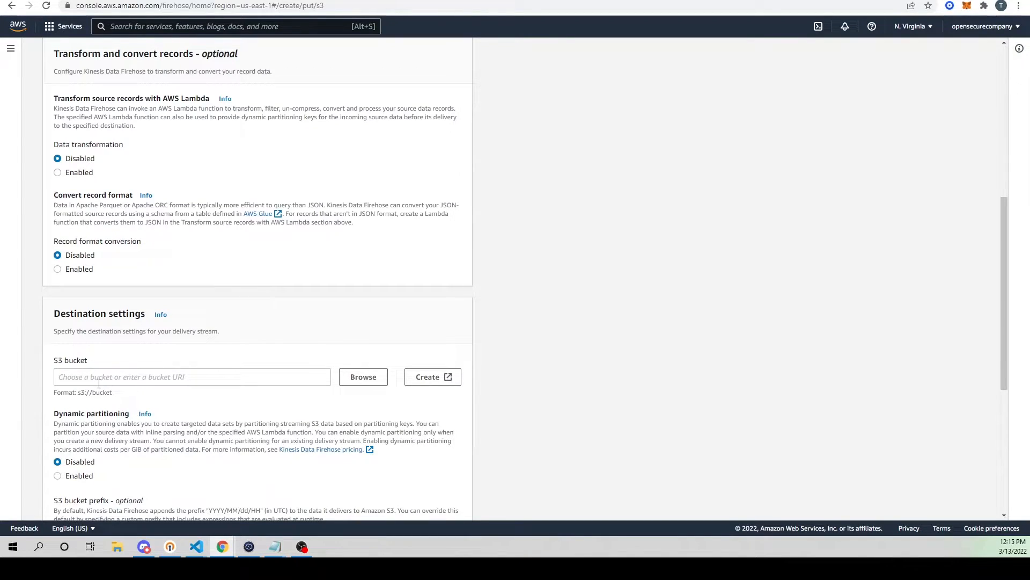
{"action": "left_click", "coordinate": [99, 380]}
{"action": "left_click", "coordinate": [363, 382]}
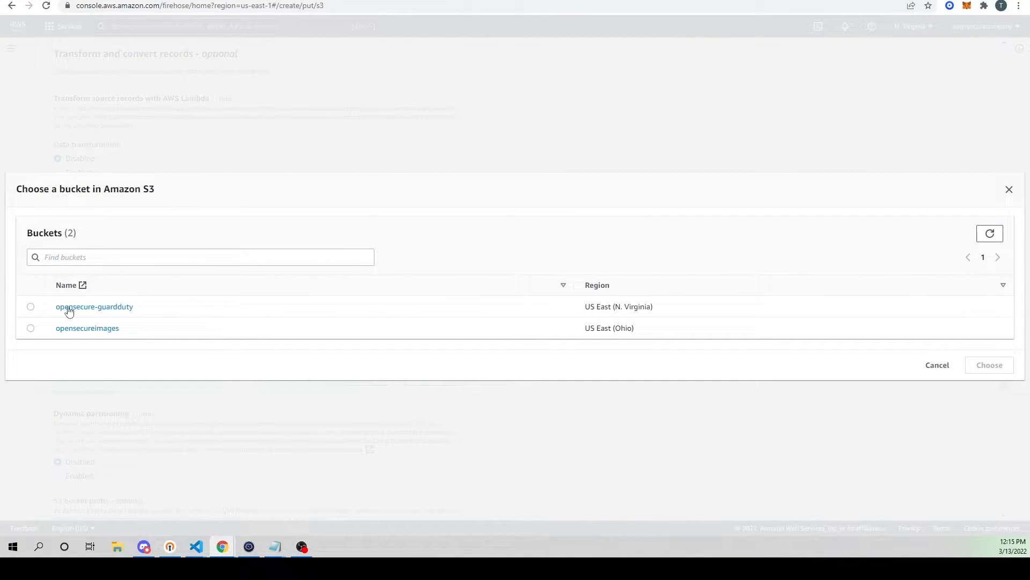
{"action": "left_click_drag", "start_coordinate": [137, 310], "coordinate": [55, 307]}
{"action": "left_click", "coordinate": [31, 306]}
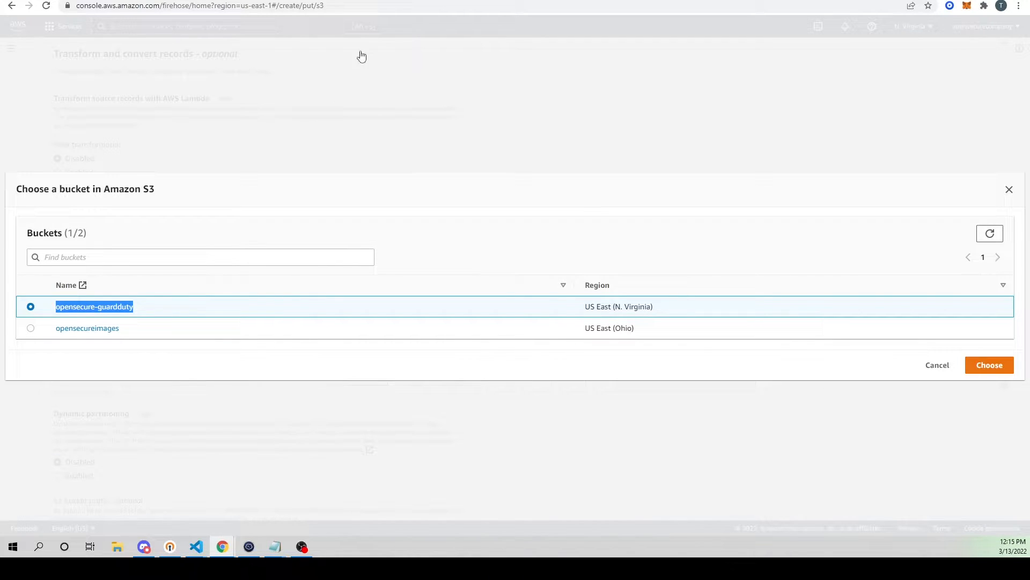
{"action": "left_click", "coordinate": [981, 369]}
Step: Check the contents of the opensecure-guardduty bucket in the S3 browser tab
{"action": "scroll", "coordinate": [639, 289], "scroll_direction": "down", "scroll_amount": 3}
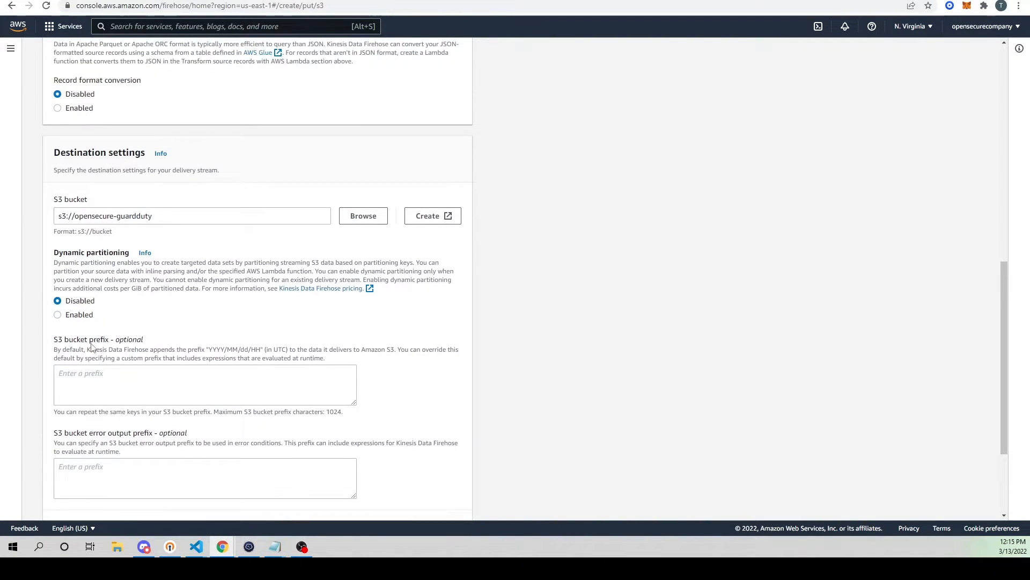
{"action": "left_click", "coordinate": [239, 0]}
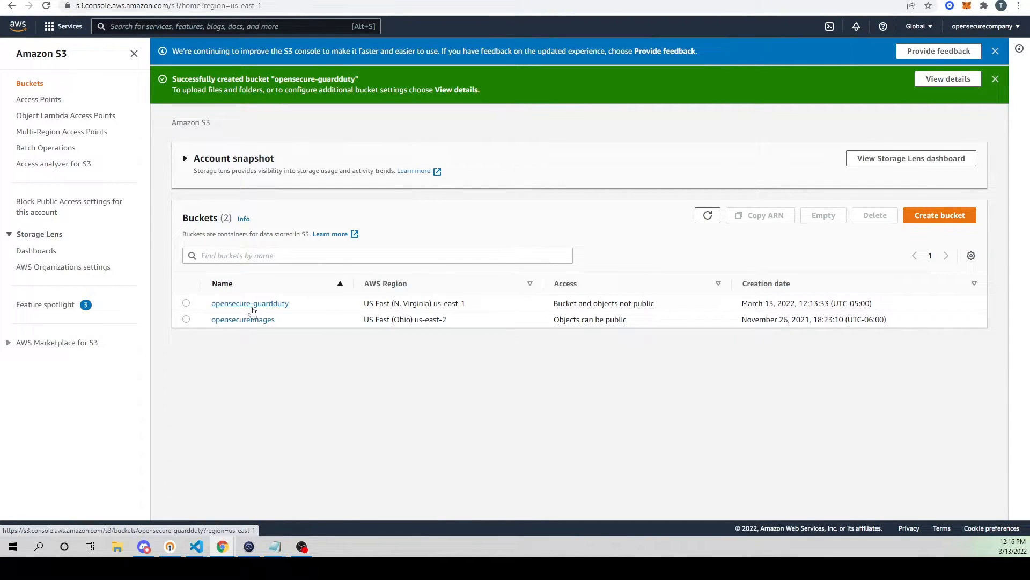
{"action": "left_click", "coordinate": [252, 307]}
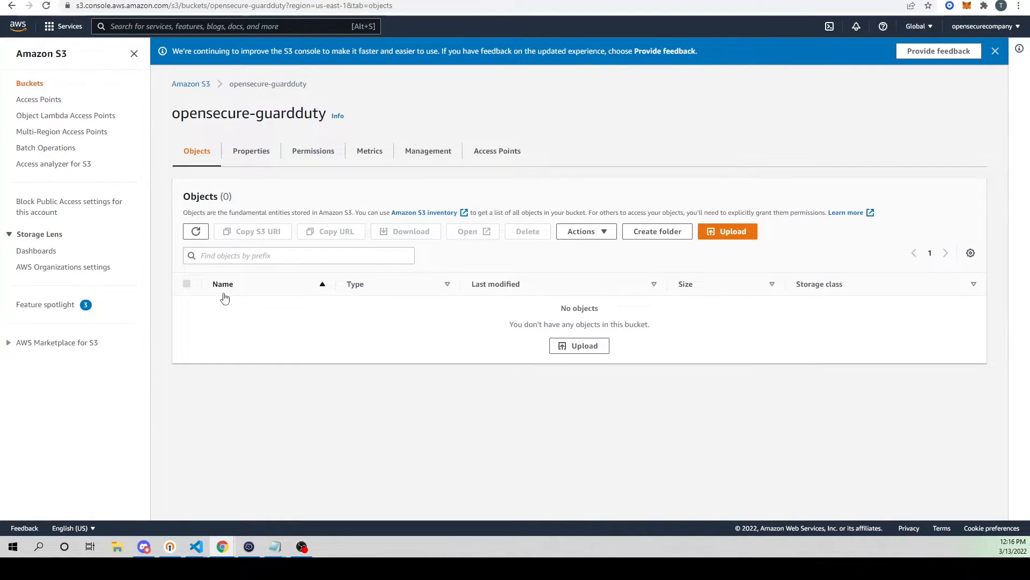
{"action": "left_click_drag", "start_coordinate": [234, 84], "coordinate": [322, 103]}
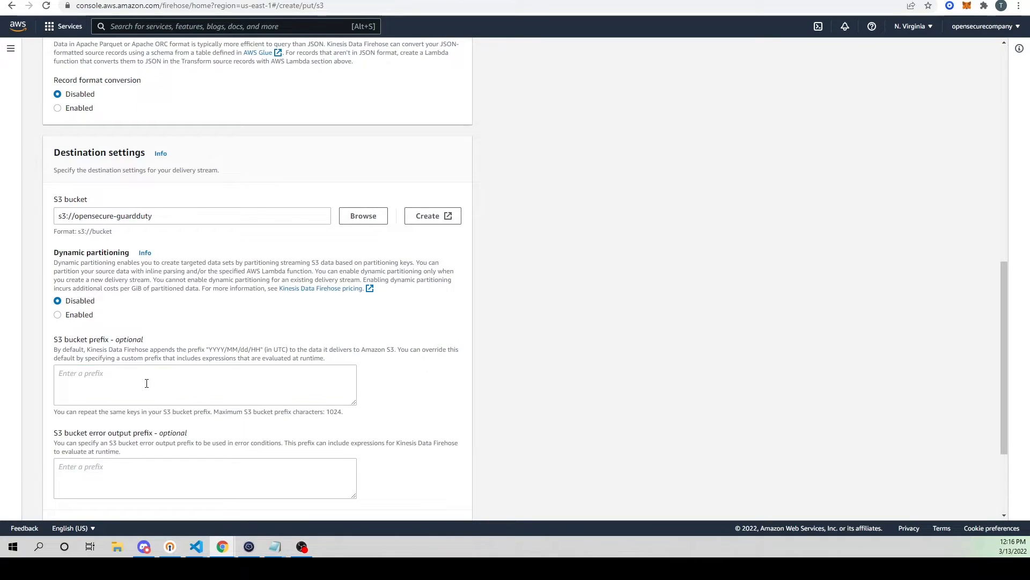
Step: Set the delivery stream's S3 bucket prefix to guardduty
{"action": "left_click", "coordinate": [156, 383]}
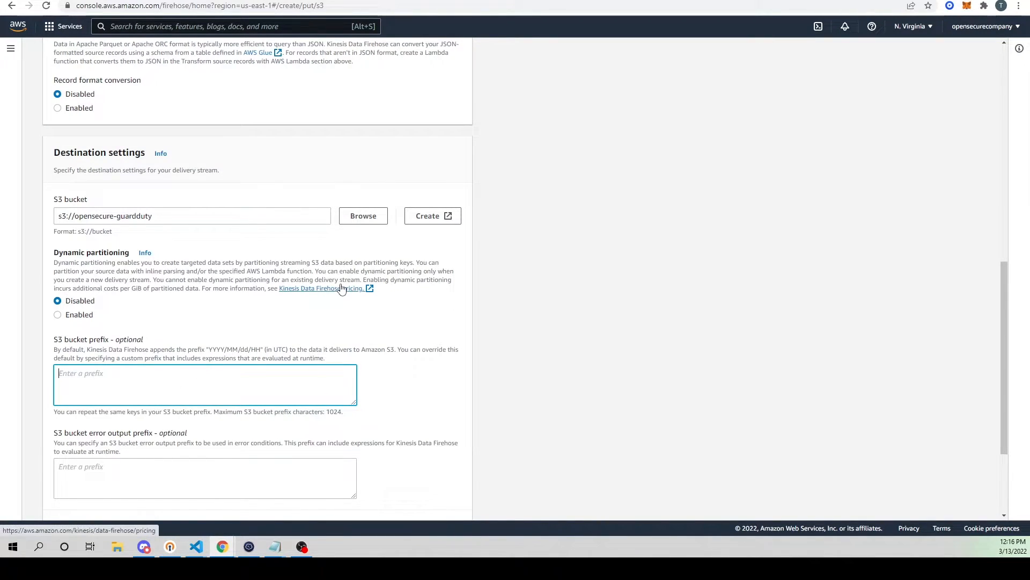
{"action": "type", "text": "guard"}
{"action": "scroll", "coordinate": [341, 290], "scroll_direction": "down", "scroll_amount": 3}
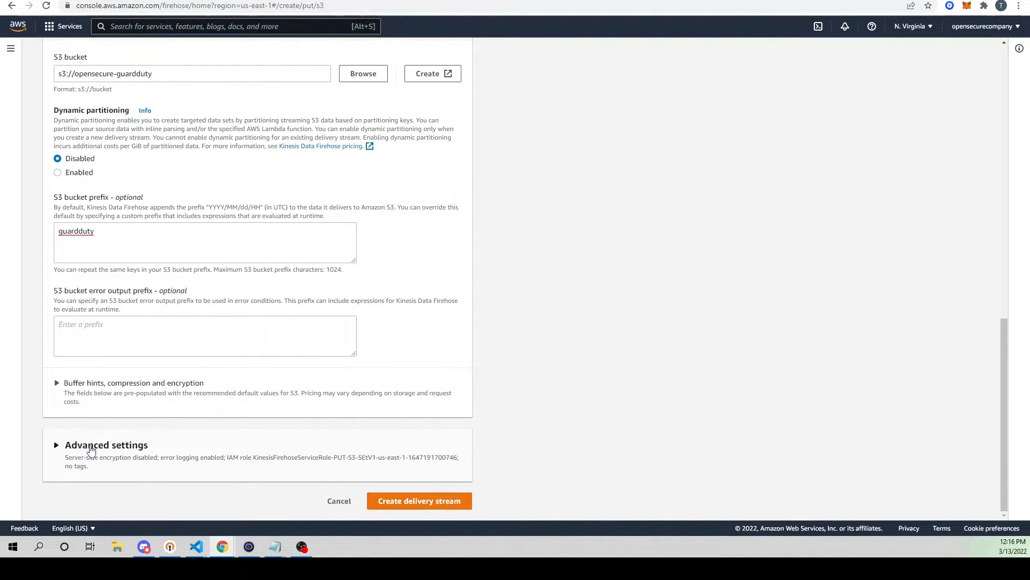
Step: Review the advanced settings and create the delivery stream with CloudWatch error logging enabled and a newly created IAM role
{"action": "left_click", "coordinate": [89, 446]}
{"action": "scroll", "coordinate": [184, 394], "scroll_direction": "down", "scroll_amount": 5}
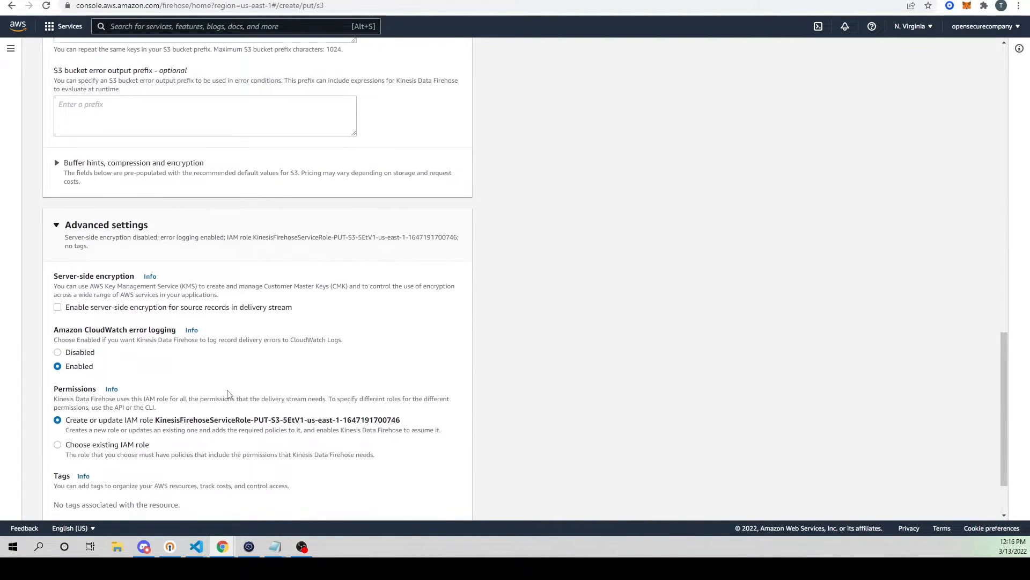
{"action": "left_click_drag", "start_coordinate": [67, 341], "coordinate": [404, 346]}
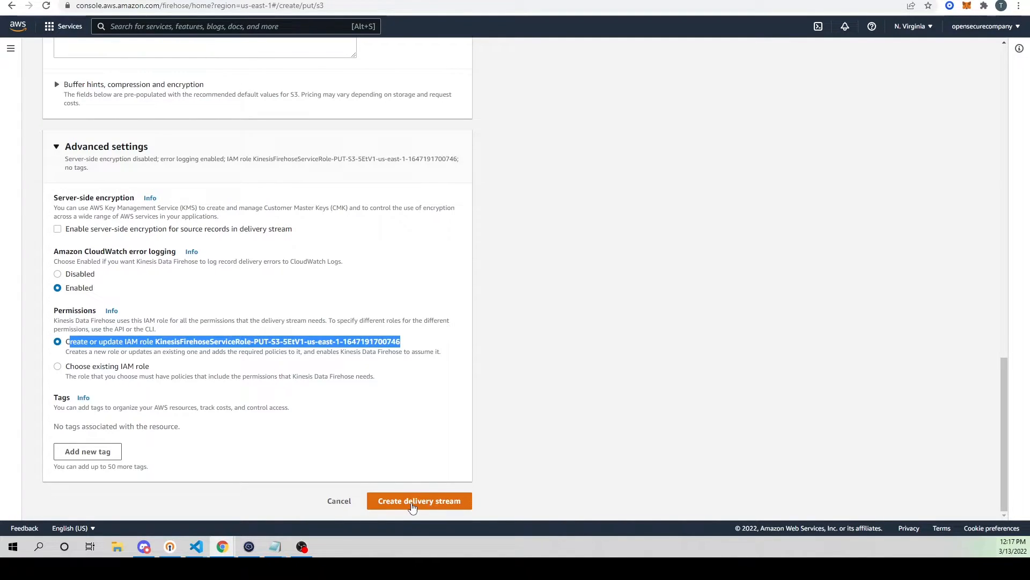
{"action": "left_click", "coordinate": [412, 506]}
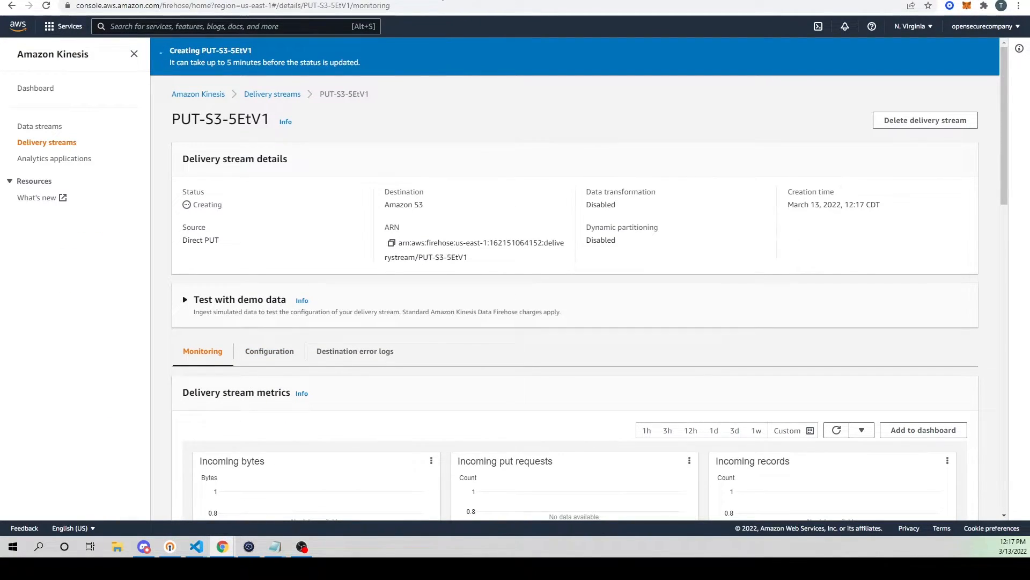
Step: Duplicate the delivery stream's browser tab and open the CloudWatch Events rules in the copy
{"action": "right_click", "coordinate": [443, 1]}
{"action": "left_click", "coordinate": [476, 67]}
{"action": "scroll", "coordinate": [432, 274], "scroll_direction": "down", "scroll_amount": 1}
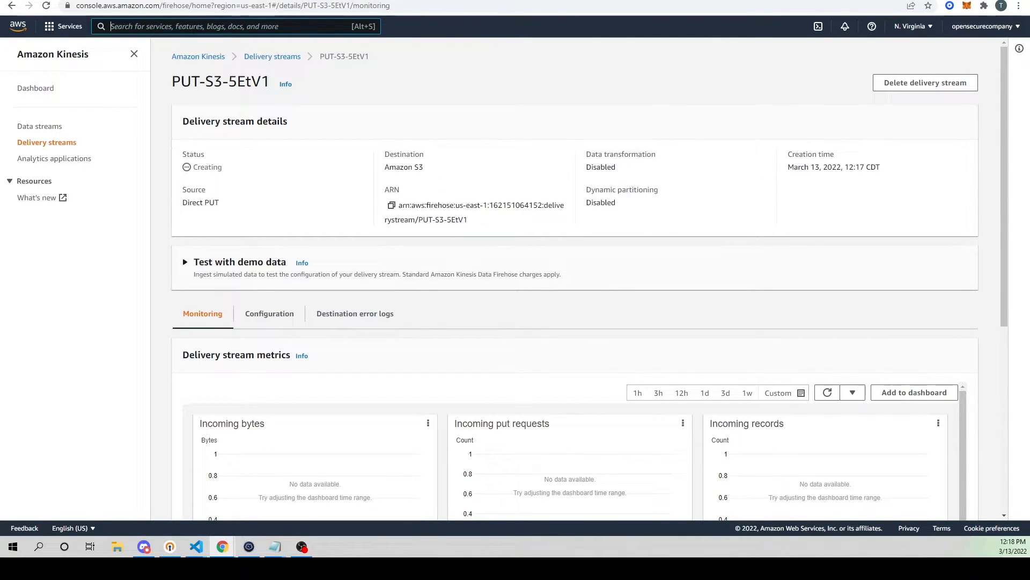
{"action": "type", "text": "cloud WAN"}
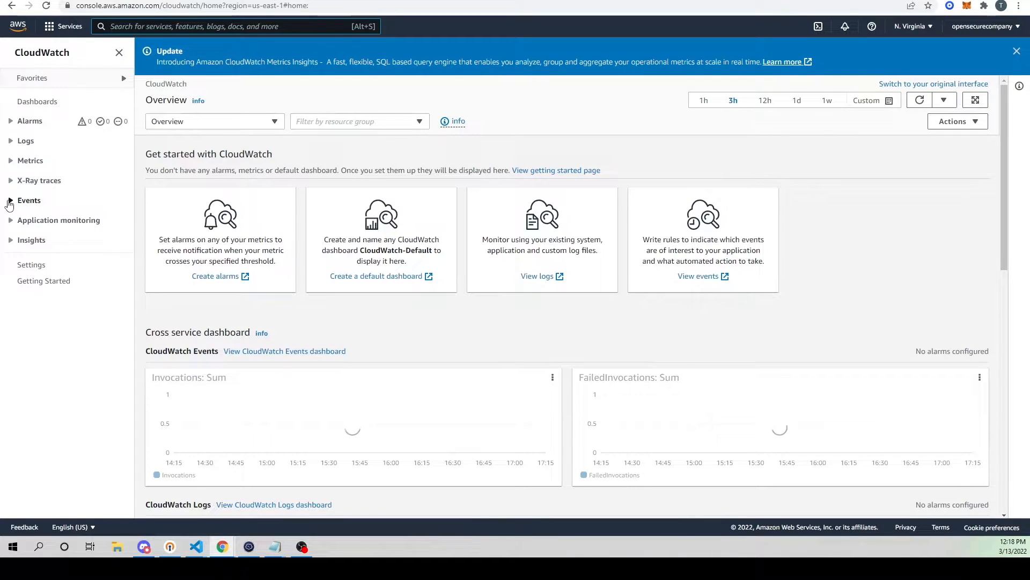
{"action": "left_click", "coordinate": [9, 200]}
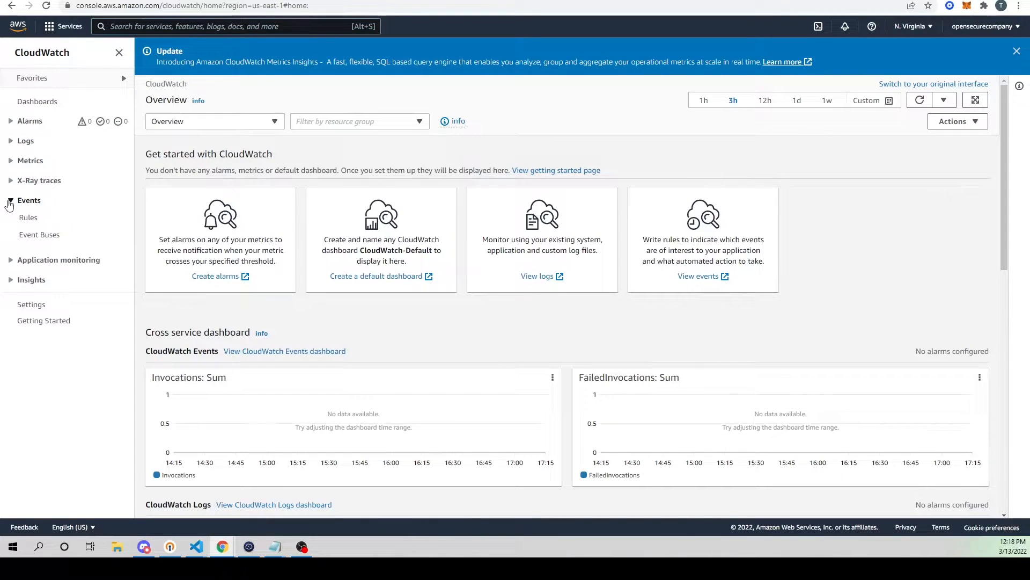
{"action": "left_click", "coordinate": [28, 219]}
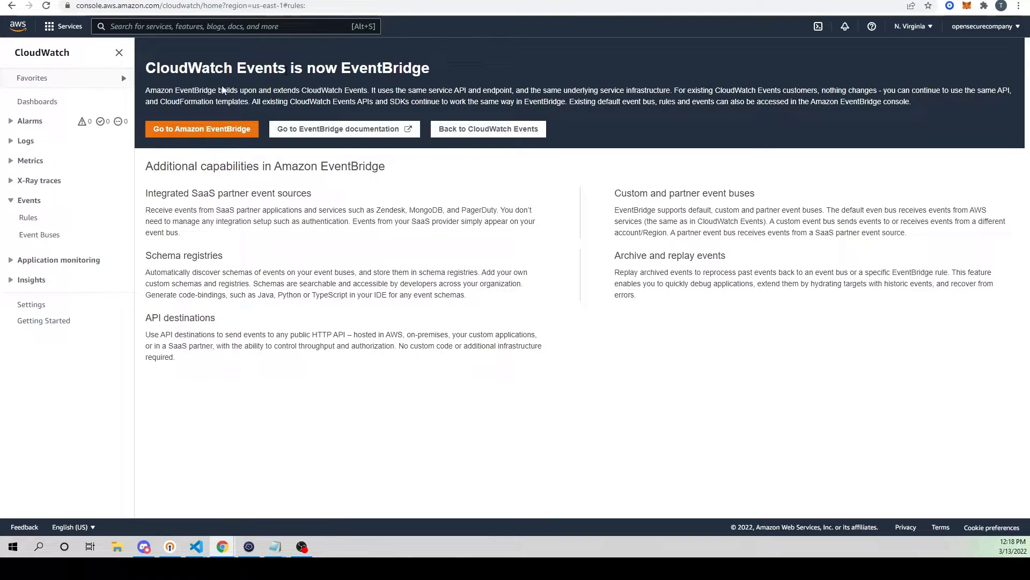
Step: Read the notice about CloudWatch Events and continue to the Amazon EventBridge rules page
{"action": "left_click_drag", "start_coordinate": [169, 68], "coordinate": [375, 100]}
{"action": "left_click", "coordinate": [370, 67]}
{"action": "left_click_drag", "start_coordinate": [342, 67], "coordinate": [420, 68]}
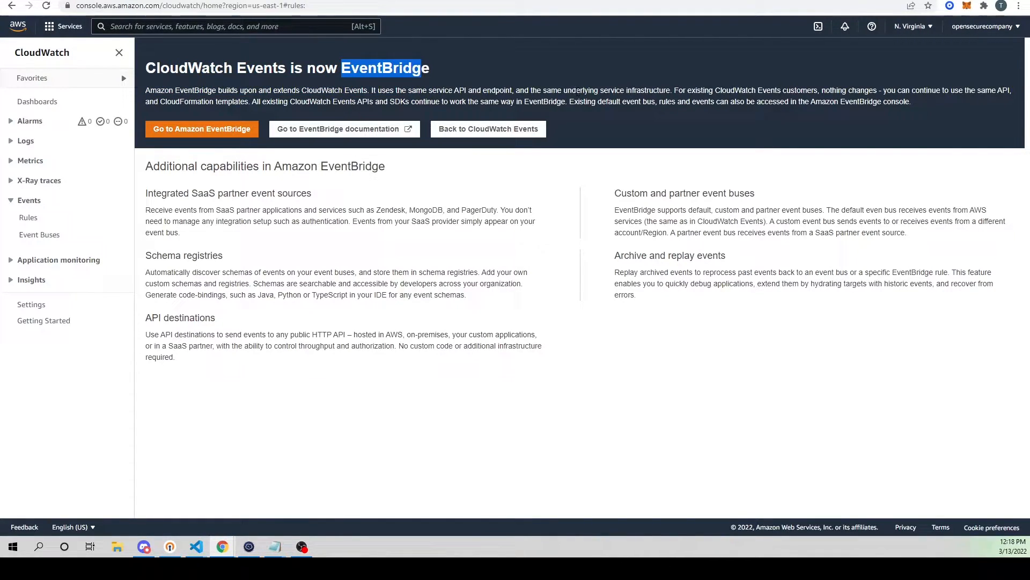
{"action": "left_click", "coordinate": [213, 130]}
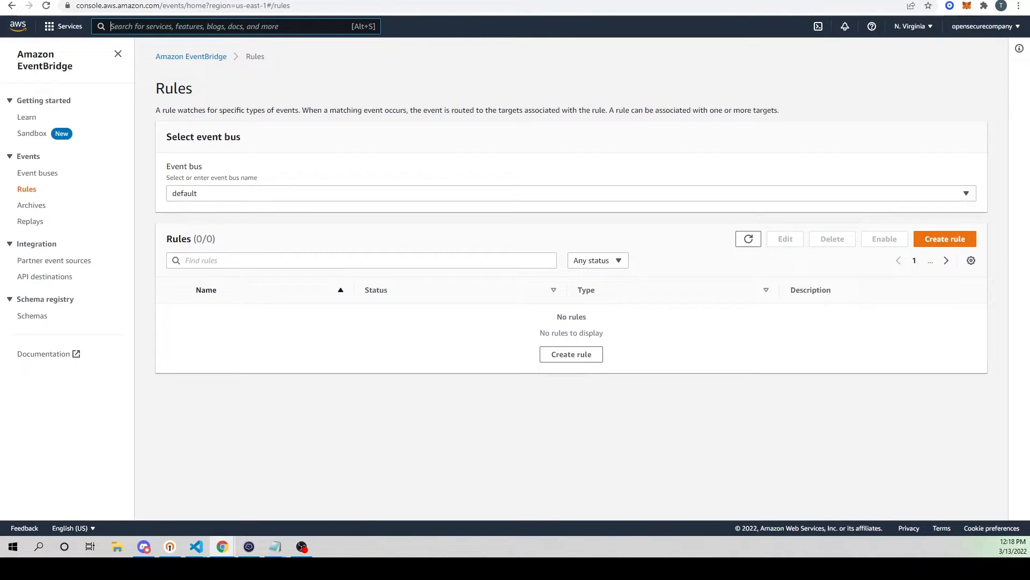
Step: Start a rule named guardduty-delivery on the default event bus, using an event pattern as its rule type
{"action": "left_click", "coordinate": [588, 361]}
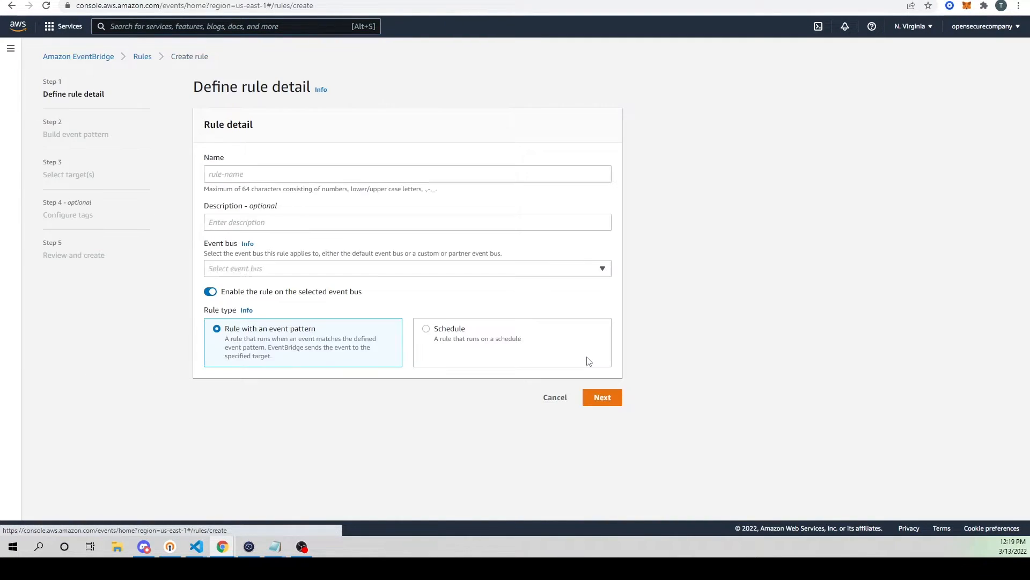
{"action": "left_click", "coordinate": [261, 174]}
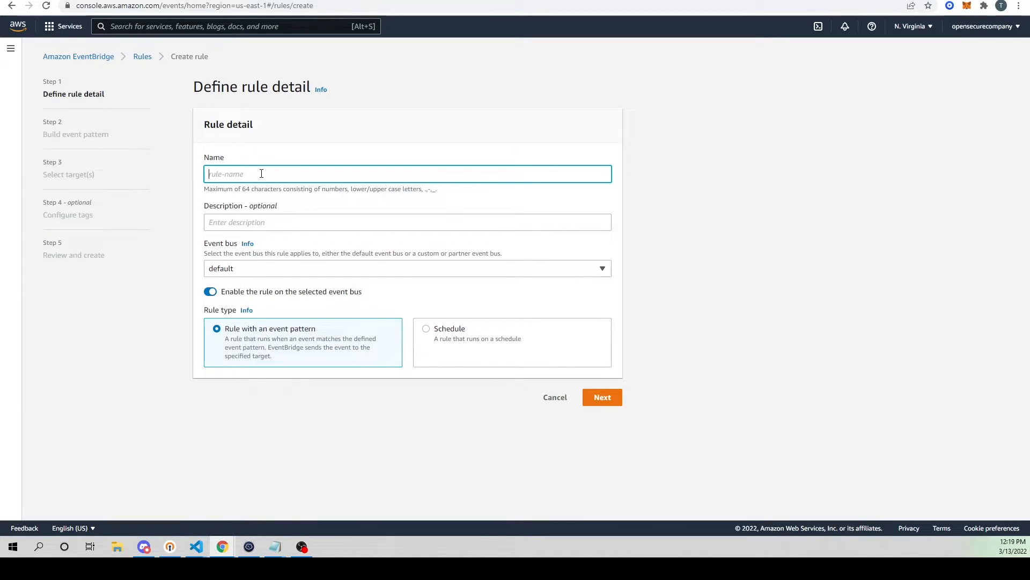
{"action": "type", "text": "guardduty-delivery"}
{"action": "left_click", "coordinate": [275, 255]}
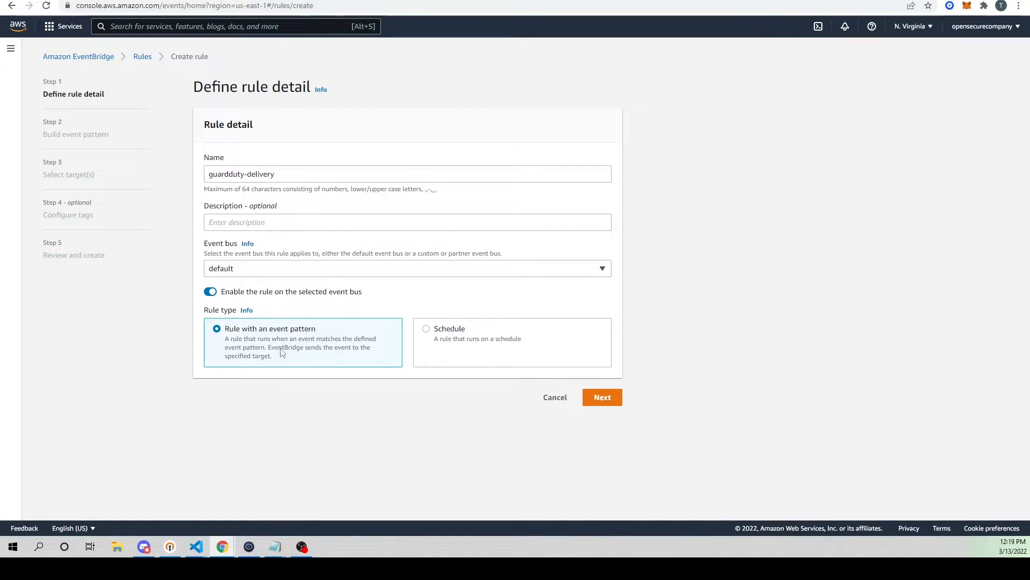
{"action": "left_click", "coordinate": [606, 400]}
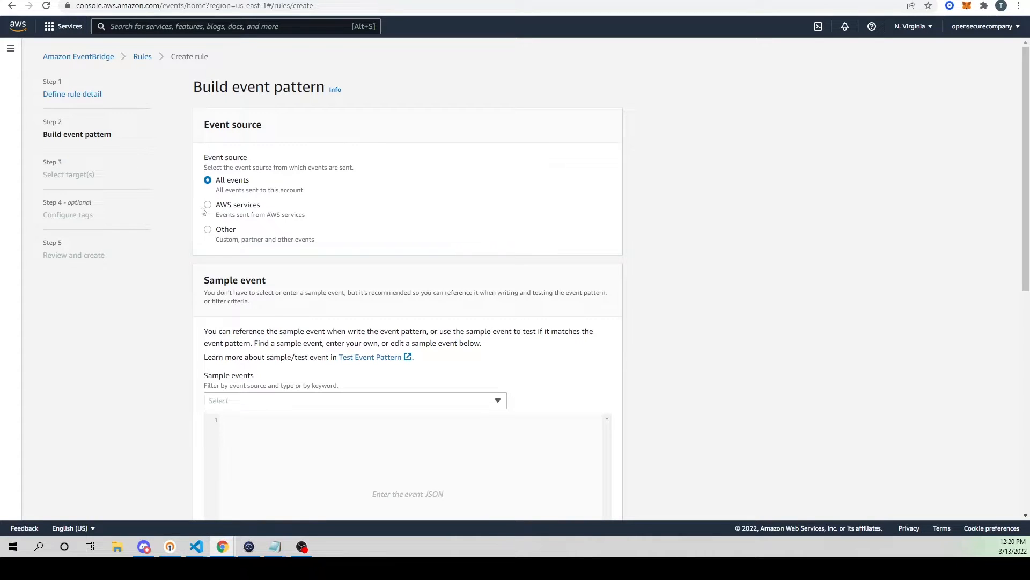
Step: Set the rule's event source to AWS services and look over the sample event options without choosing one
{"action": "left_click", "coordinate": [231, 210]}
{"action": "scroll", "coordinate": [244, 192], "scroll_direction": "down", "scroll_amount": 2}
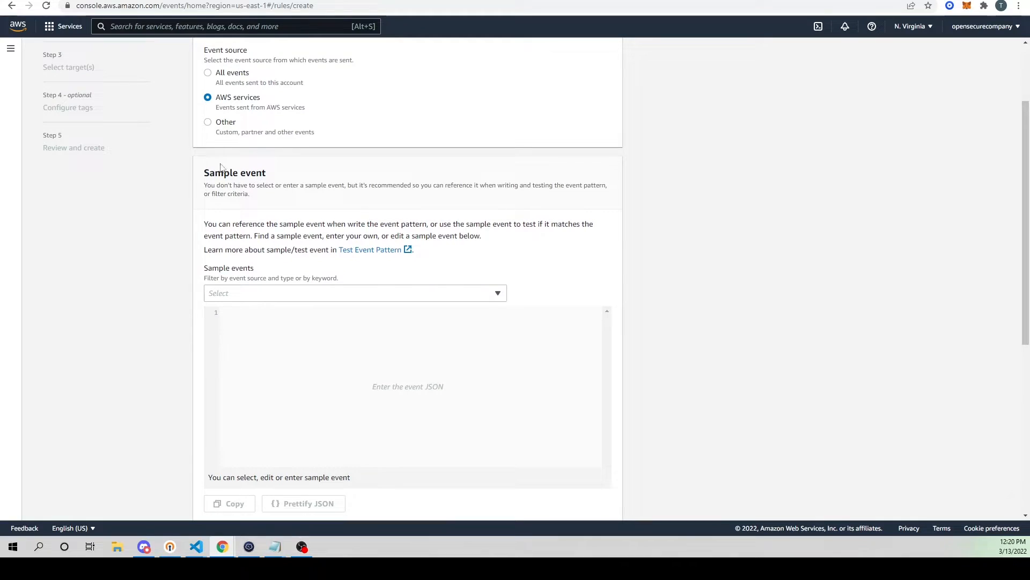
{"action": "scroll", "coordinate": [519, 199], "scroll_direction": "down", "scroll_amount": 2}
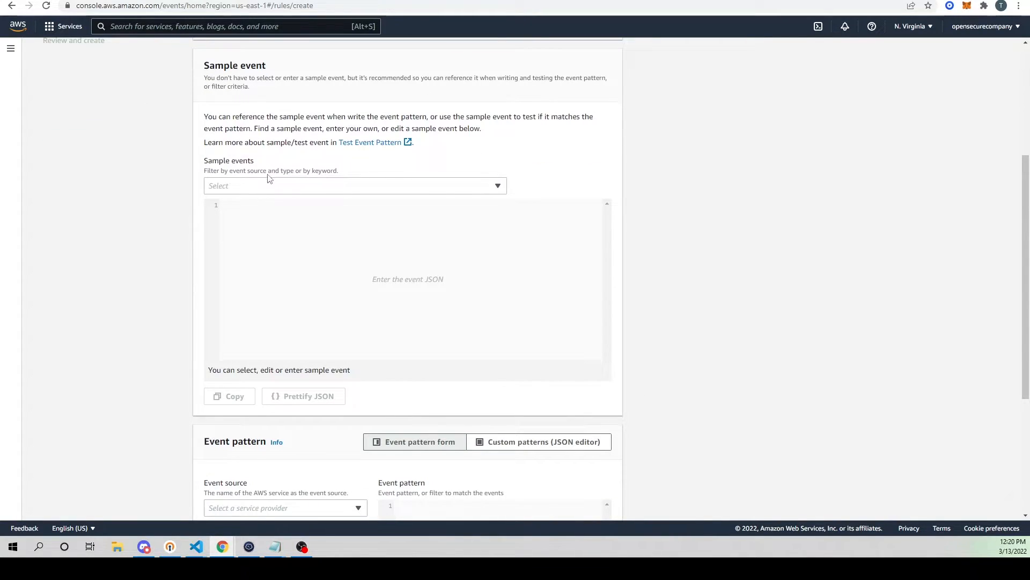
{"action": "left_click", "coordinate": [275, 188]}
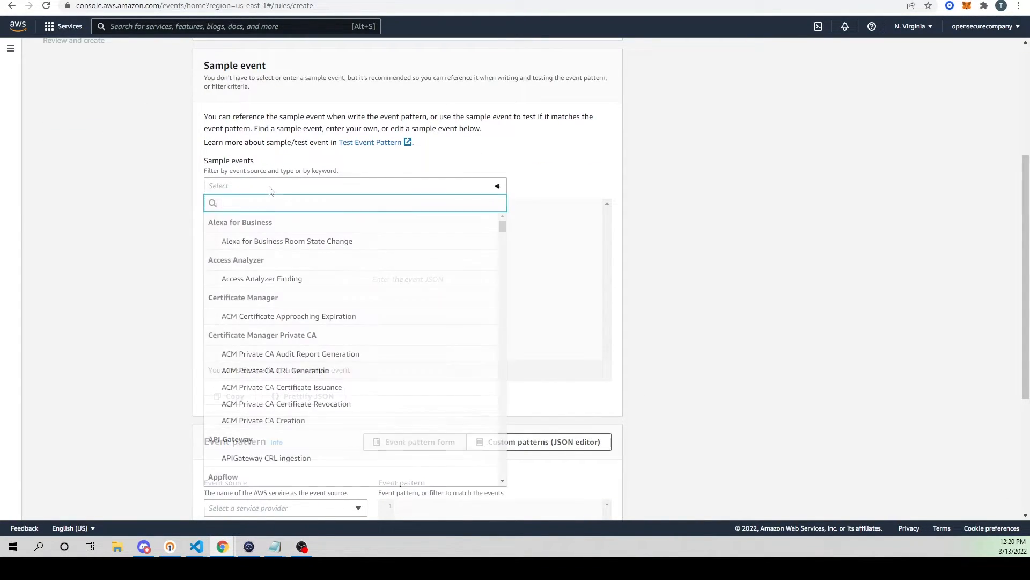
{"action": "left_click", "coordinate": [836, 182]}
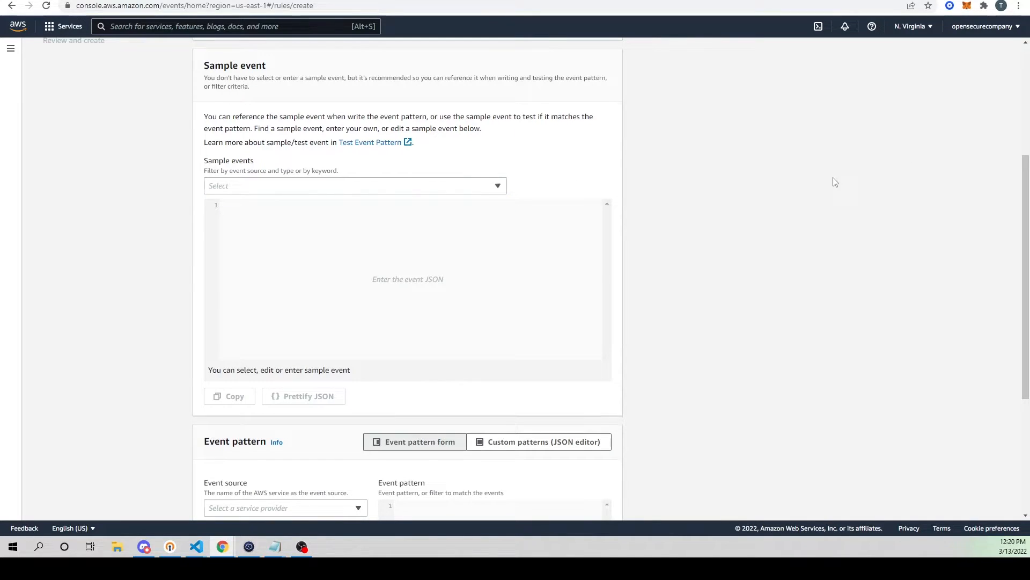
{"action": "scroll", "coordinate": [232, 108], "scroll_direction": "down", "scroll_amount": 3}
{"action": "scroll", "coordinate": [356, 179], "scroll_direction": "up", "scroll_amount": 3}
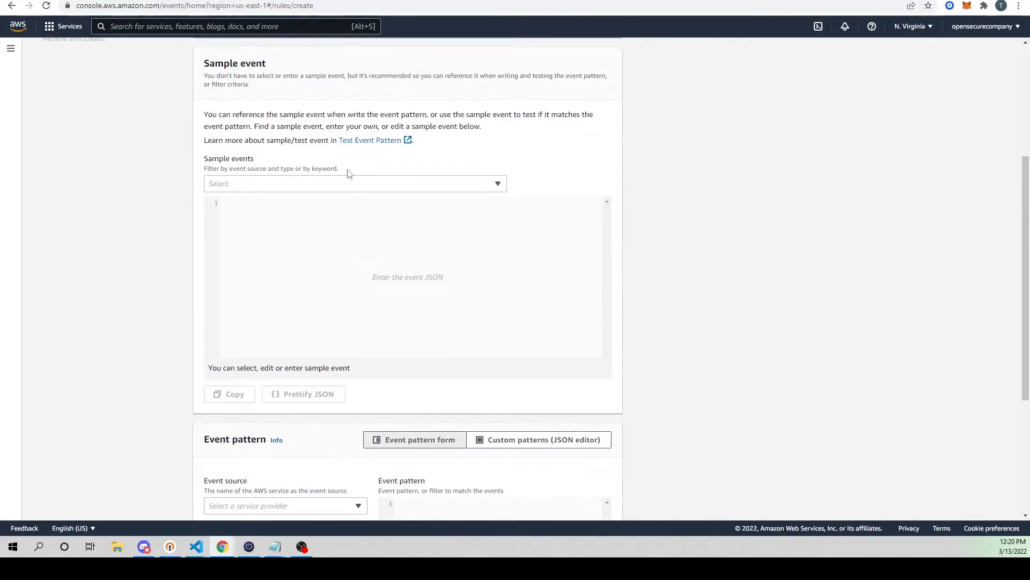
{"action": "scroll", "coordinate": [479, 206], "scroll_direction": "down", "scroll_amount": 4}
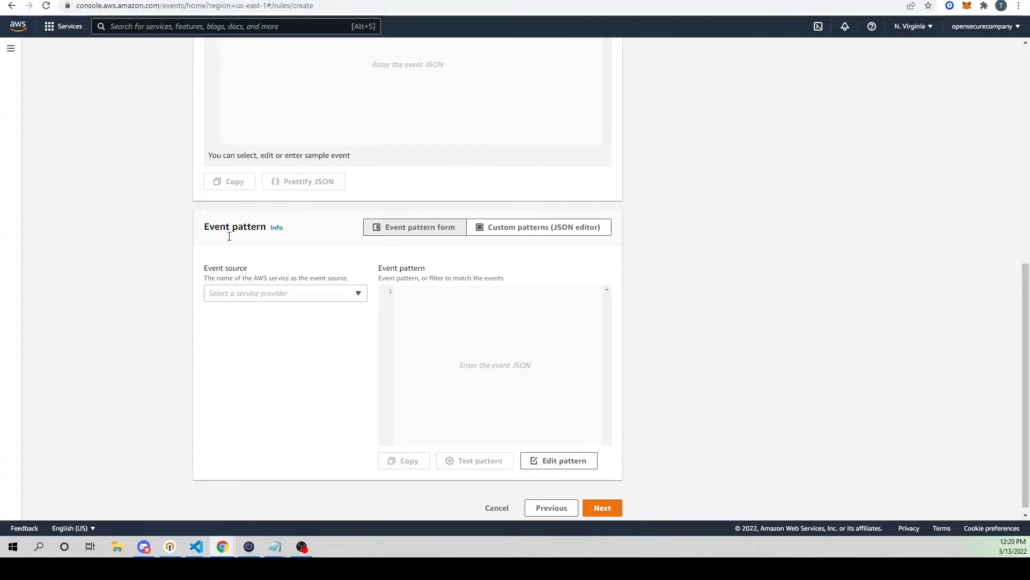
Step: Build the event pattern with GuardDuty as the source and All Events as the type, and proceed to target selection
{"action": "left_click", "coordinate": [251, 300]}
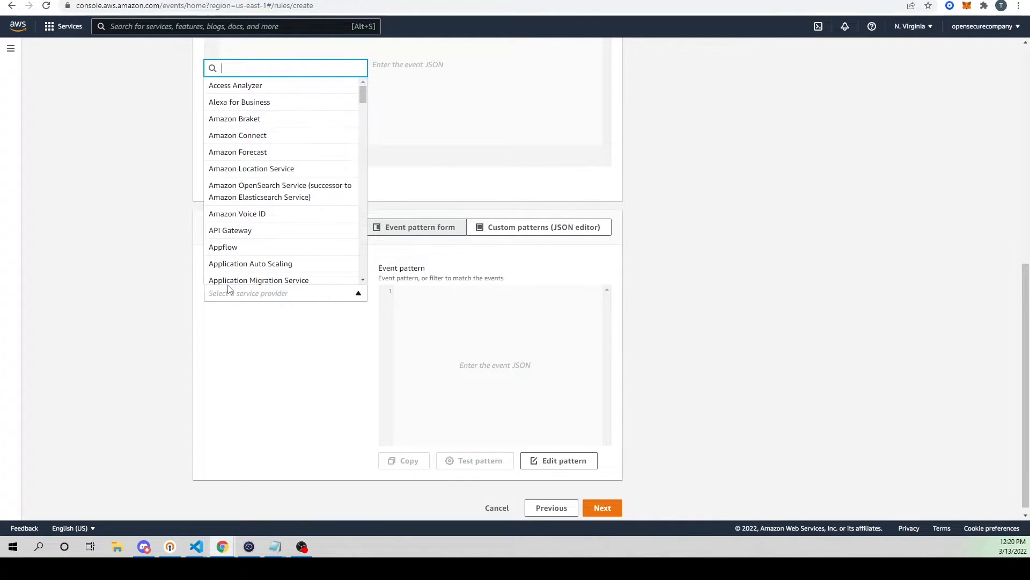
{"action": "type", "text": "gu"}
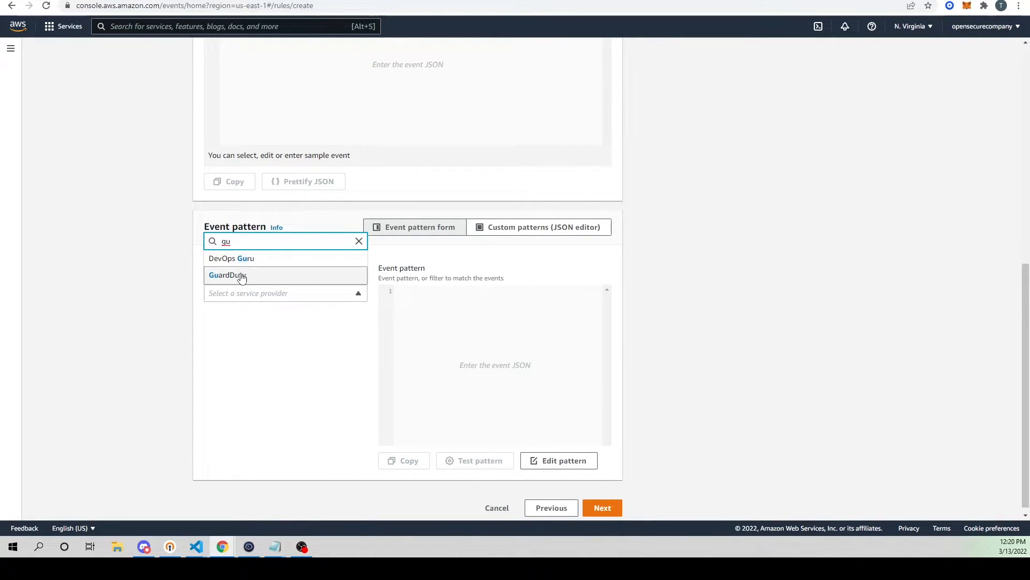
{"action": "left_click", "coordinate": [245, 276]}
{"action": "left_click", "coordinate": [252, 349]}
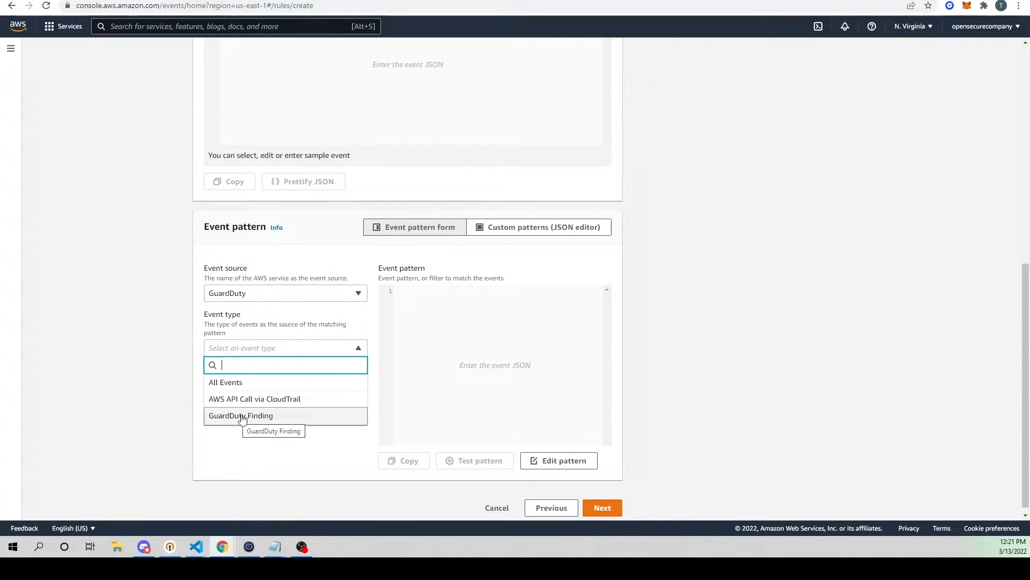
{"action": "left_click", "coordinate": [232, 389]}
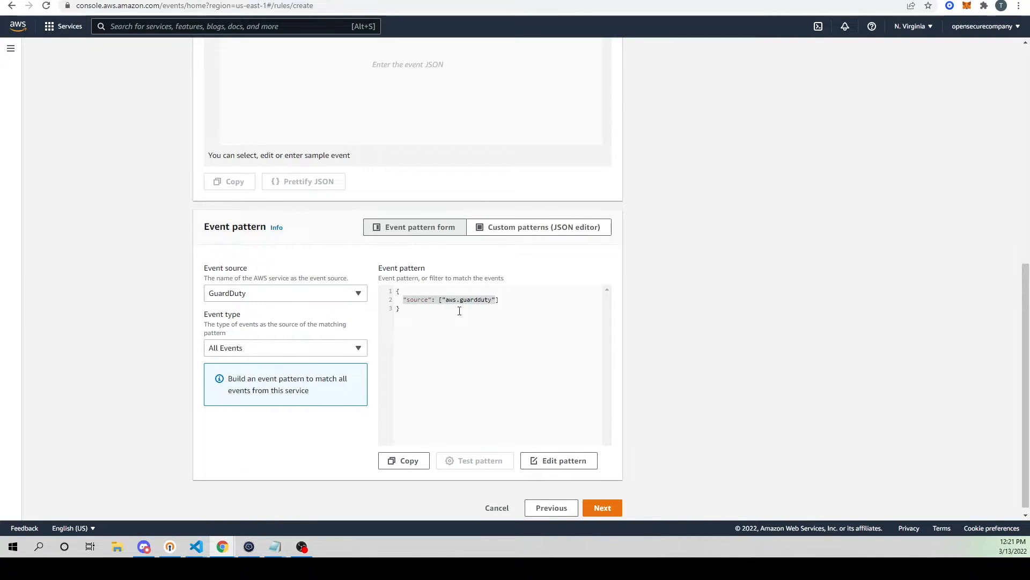
{"action": "scroll", "coordinate": [453, 321], "scroll_direction": "down", "scroll_amount": 1}
{"action": "left_click", "coordinate": [594, 507]}
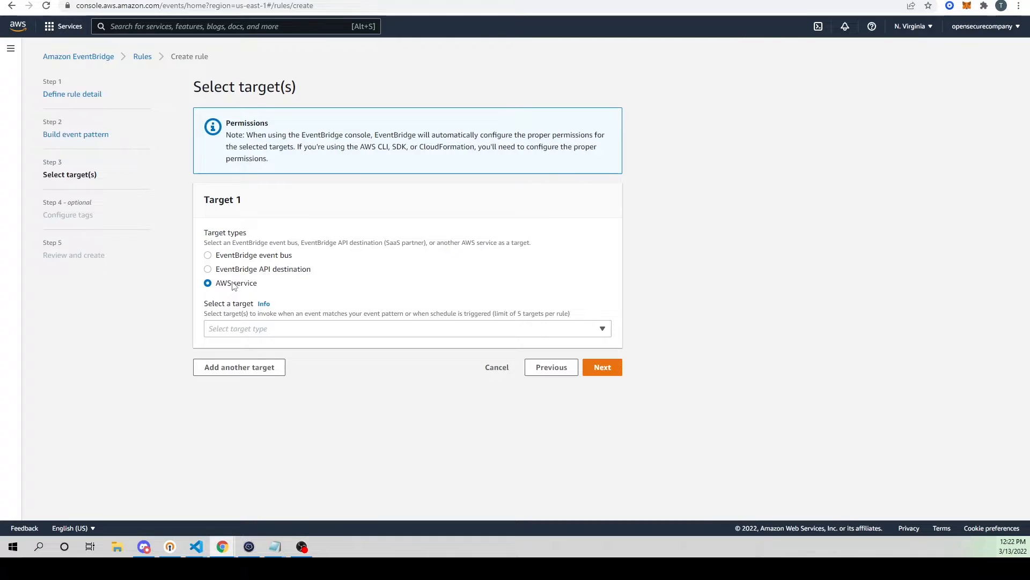
Step: Set the rule's target to the Firehose delivery stream PUT-S3-5EtV1 and compare that name with the stream's details page in Kinesis
{"action": "left_click", "coordinate": [242, 330]}
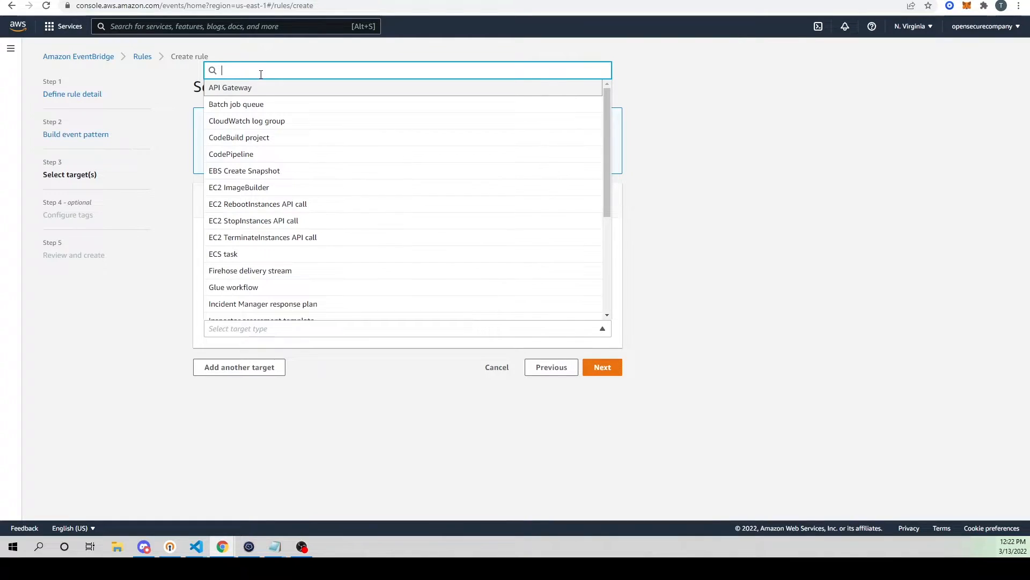
{"action": "left_click", "coordinate": [228, 273]}
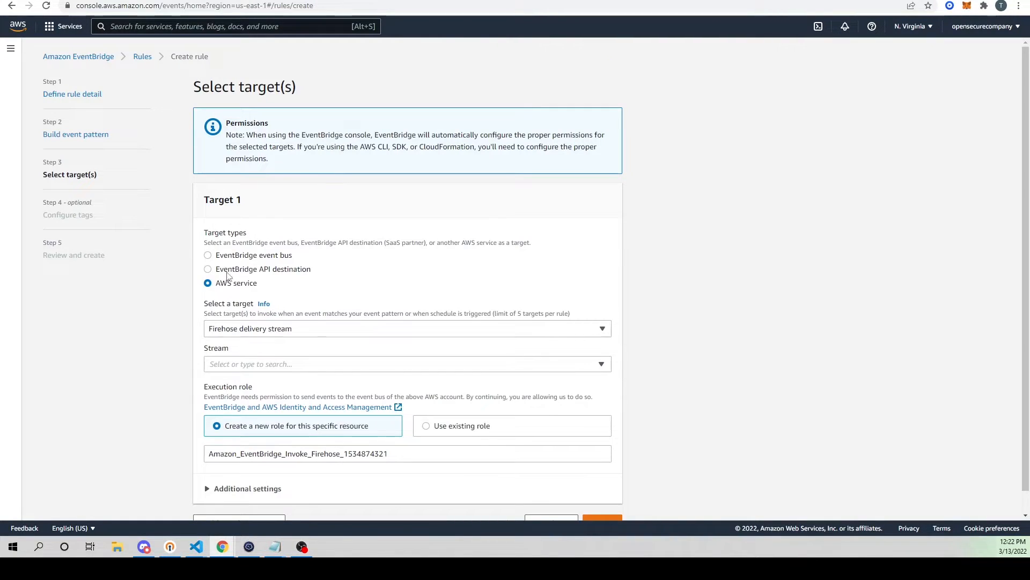
{"action": "scroll", "coordinate": [307, 316], "scroll_direction": "down", "scroll_amount": 1}
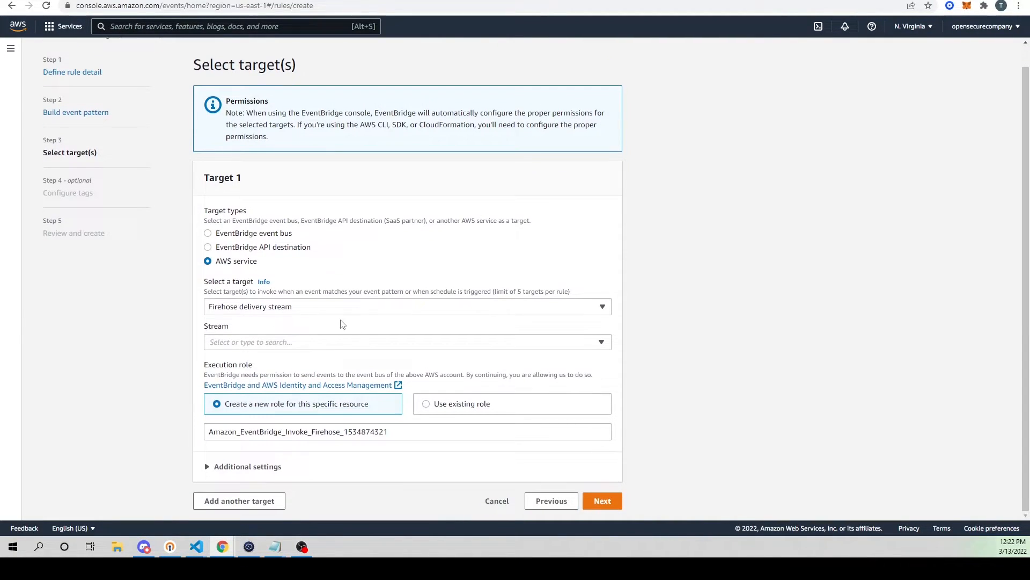
{"action": "left_click", "coordinate": [249, 343]}
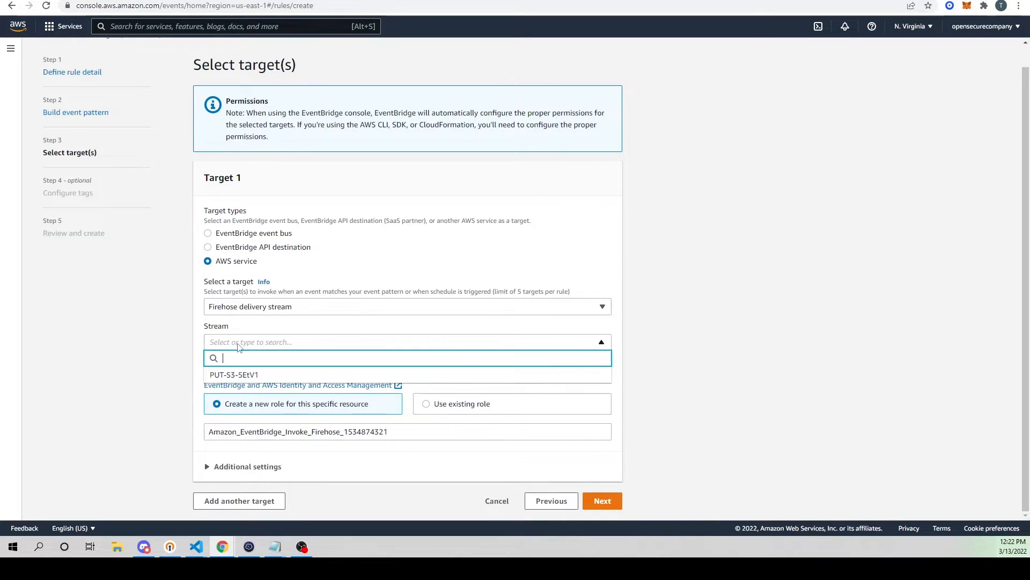
{"action": "left_click", "coordinate": [240, 375]}
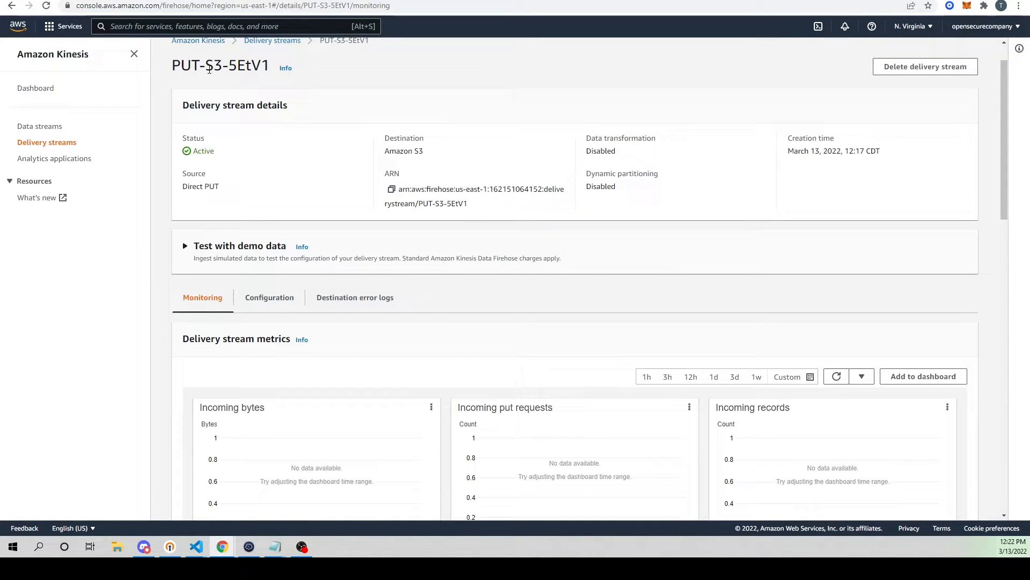
{"action": "left_click_drag", "start_coordinate": [174, 66], "coordinate": [262, 70]}
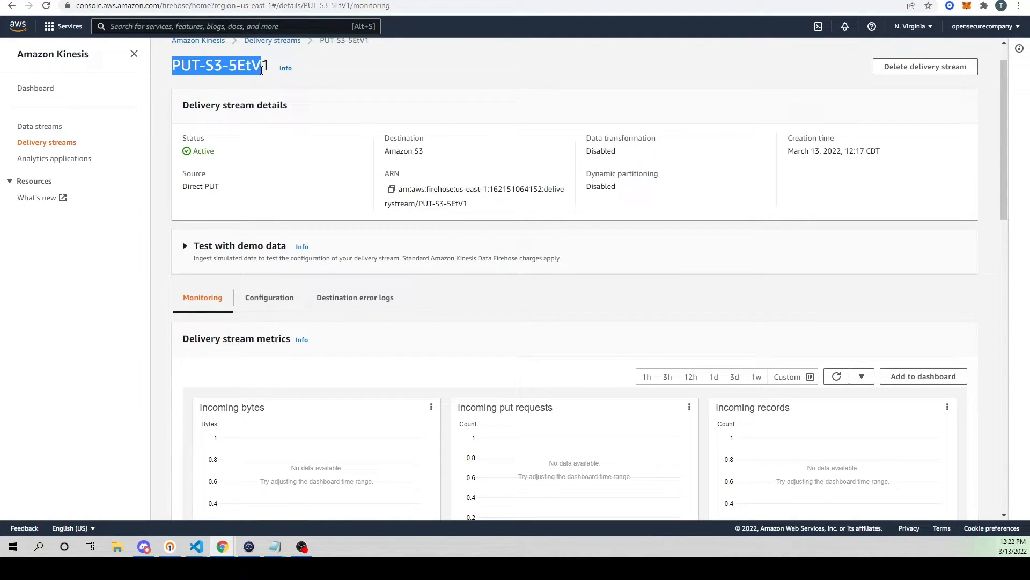
{"action": "left_click", "coordinate": [322, 0]}
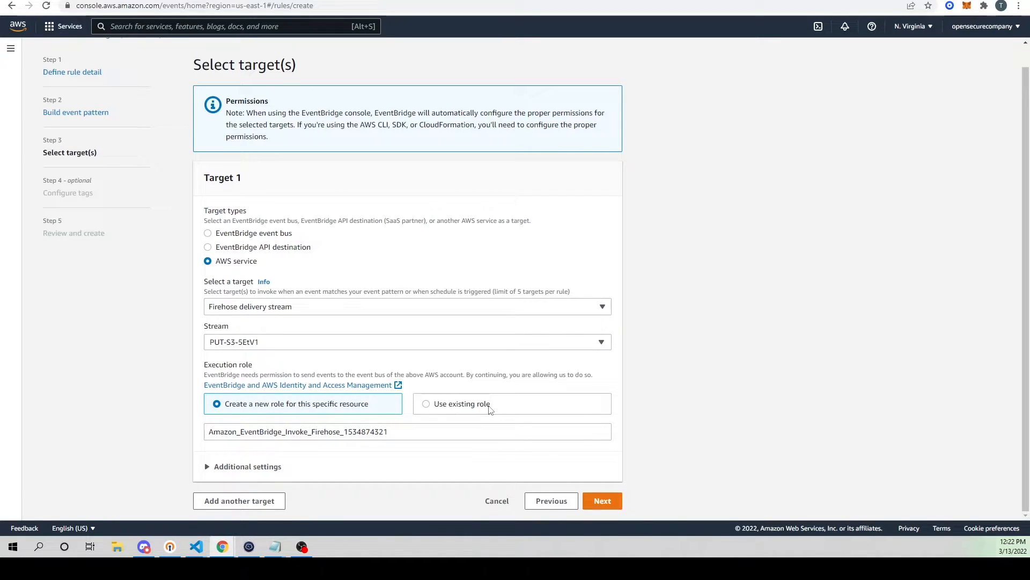
Step: Proceed with a new execution role and no tags, and review the rule's event pattern and Firehose target
{"action": "left_click", "coordinate": [604, 501]}
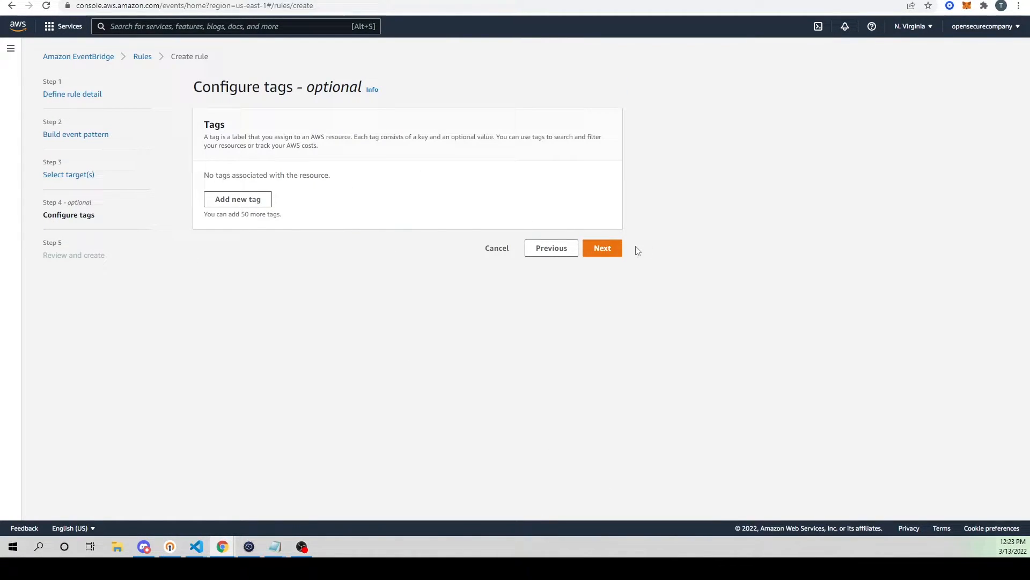
{"action": "left_click", "coordinate": [604, 249]}
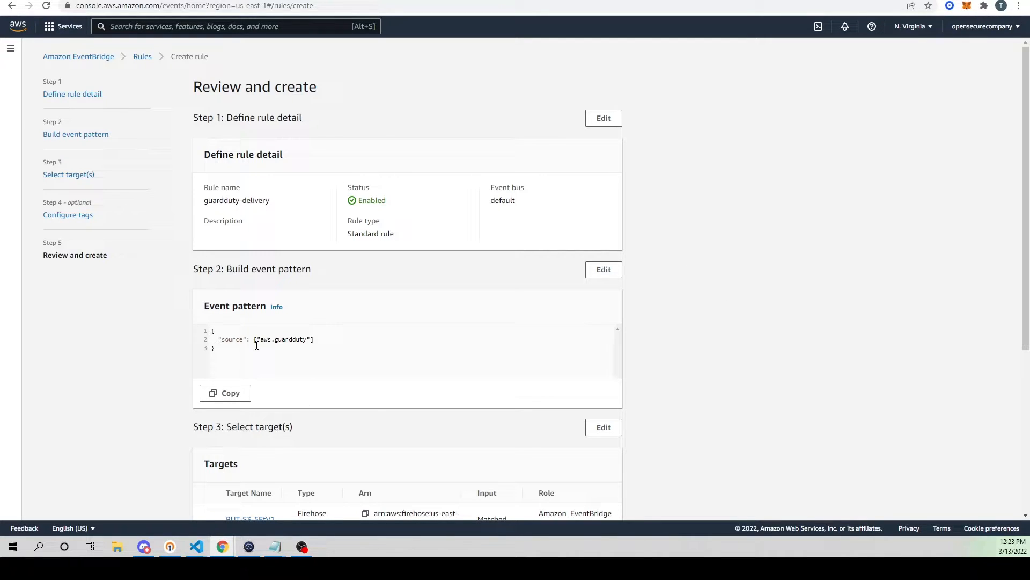
{"action": "left_click_drag", "start_coordinate": [222, 342], "coordinate": [309, 340]}
{"action": "scroll", "coordinate": [392, 332], "scroll_direction": "down", "scroll_amount": 1}
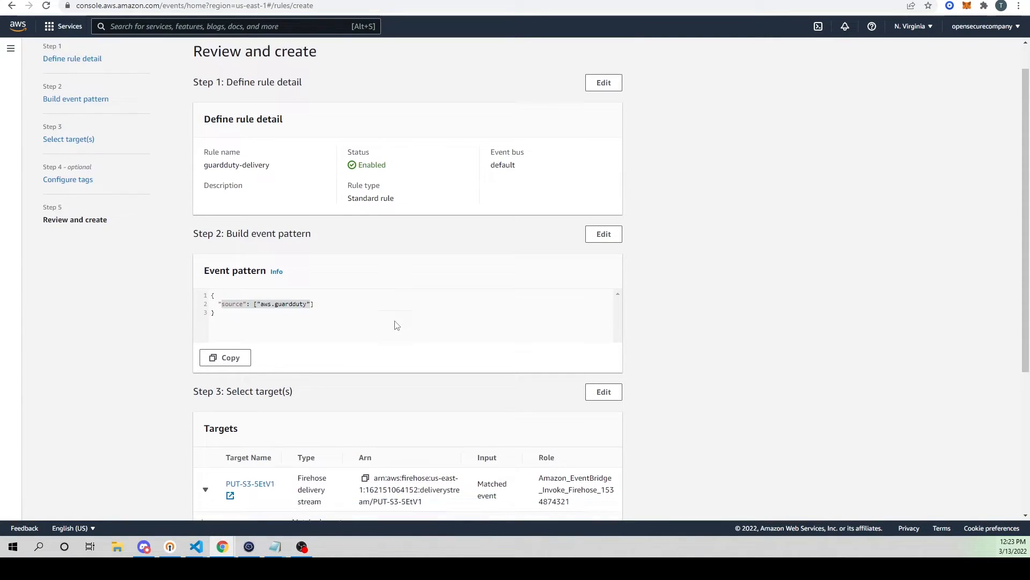
{"action": "scroll", "coordinate": [494, 326], "scroll_direction": "down", "scroll_amount": 2}
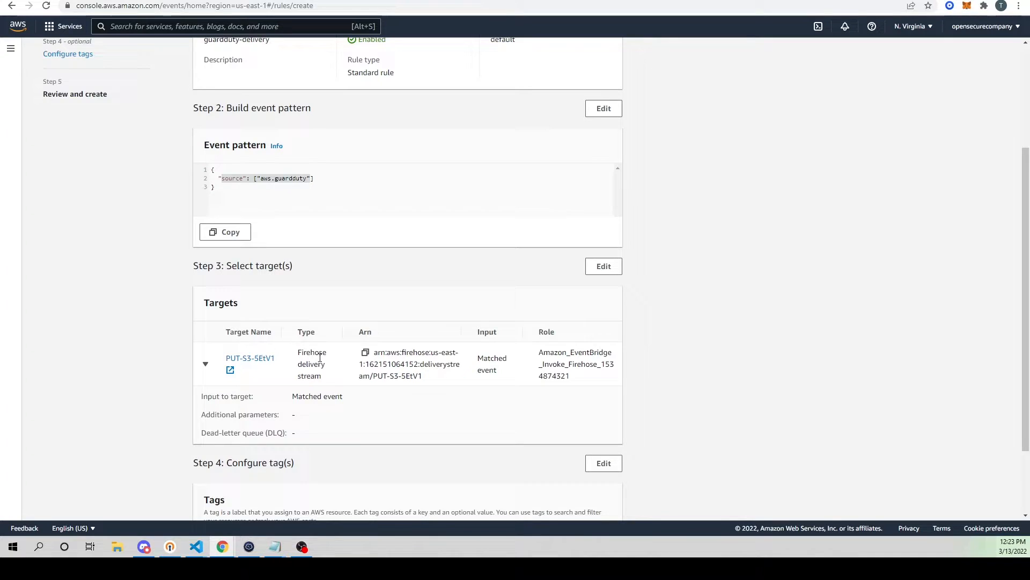
{"action": "left_click_drag", "start_coordinate": [330, 381], "coordinate": [294, 352]}
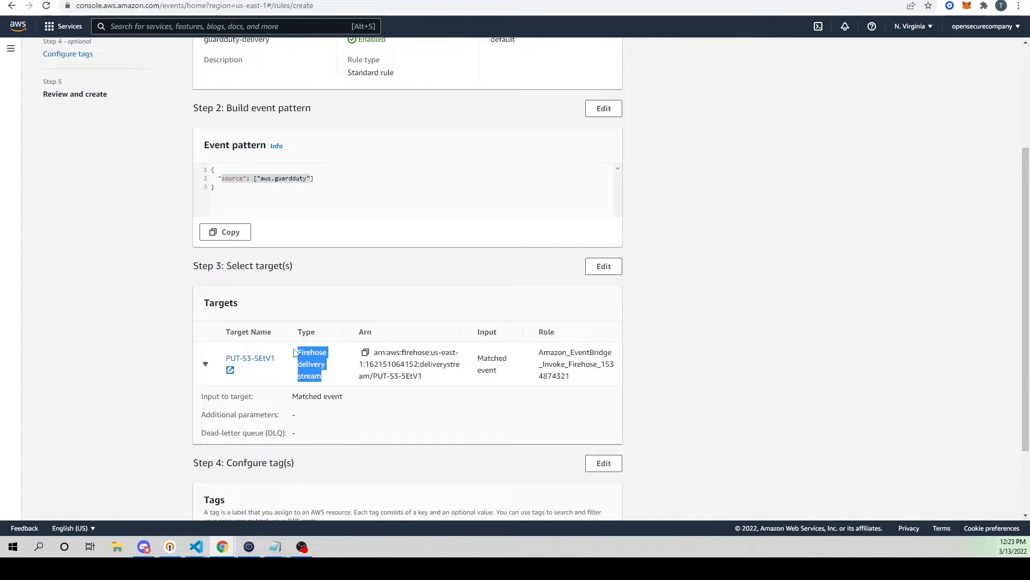
{"action": "scroll", "coordinate": [493, 370], "scroll_direction": "down", "scroll_amount": 1}
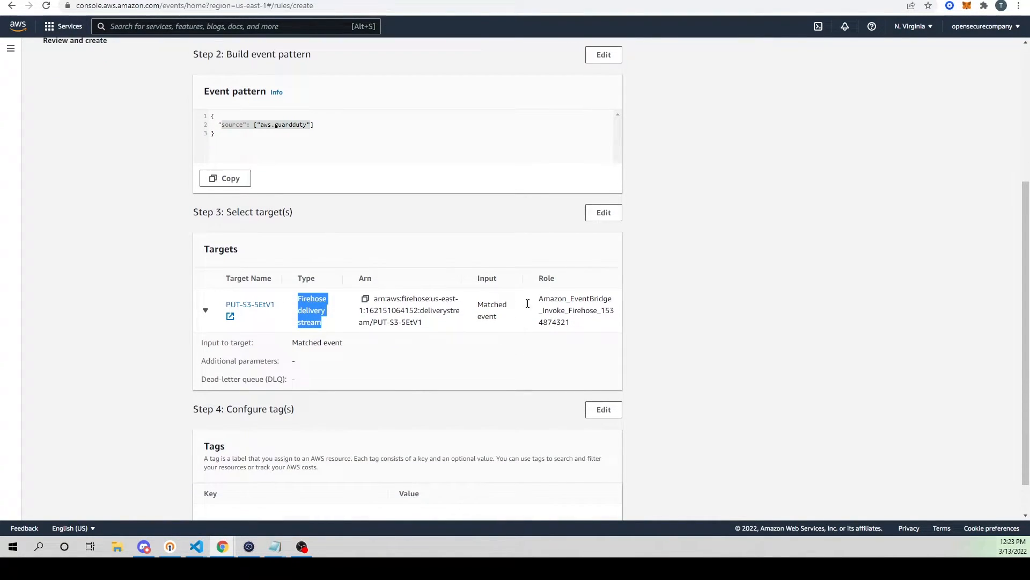
{"action": "scroll", "coordinate": [483, 362], "scroll_direction": "down", "scroll_amount": 1}
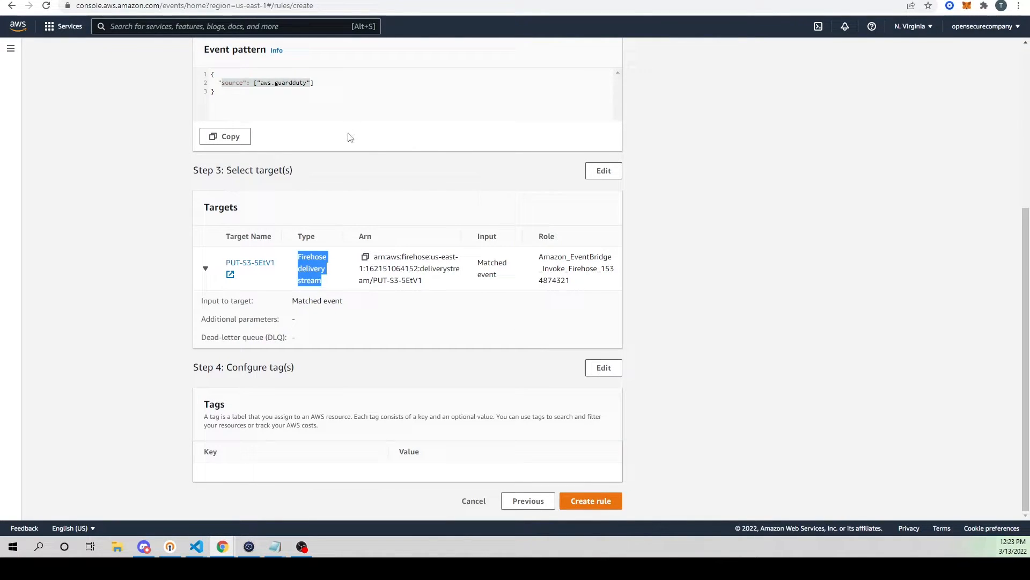
Step: Check the destination S3 bucket in the delivery stream's configuration and create the guardduty-delivery rule
{"action": "key", "text": "ctrl+Tab"}
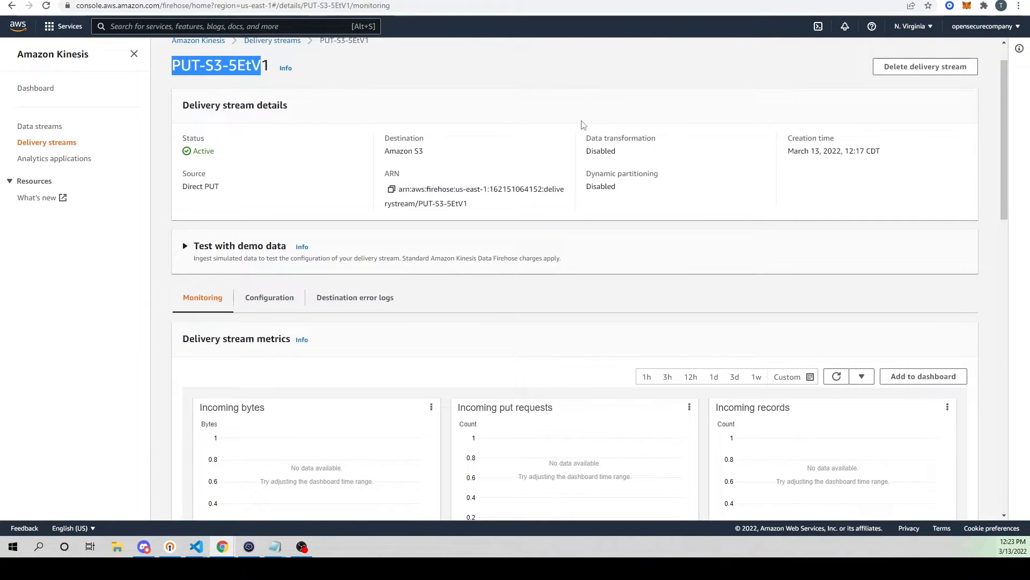
{"action": "left_click", "coordinate": [269, 297]}
{"action": "scroll", "coordinate": [279, 303], "scroll_direction": "down", "scroll_amount": 6}
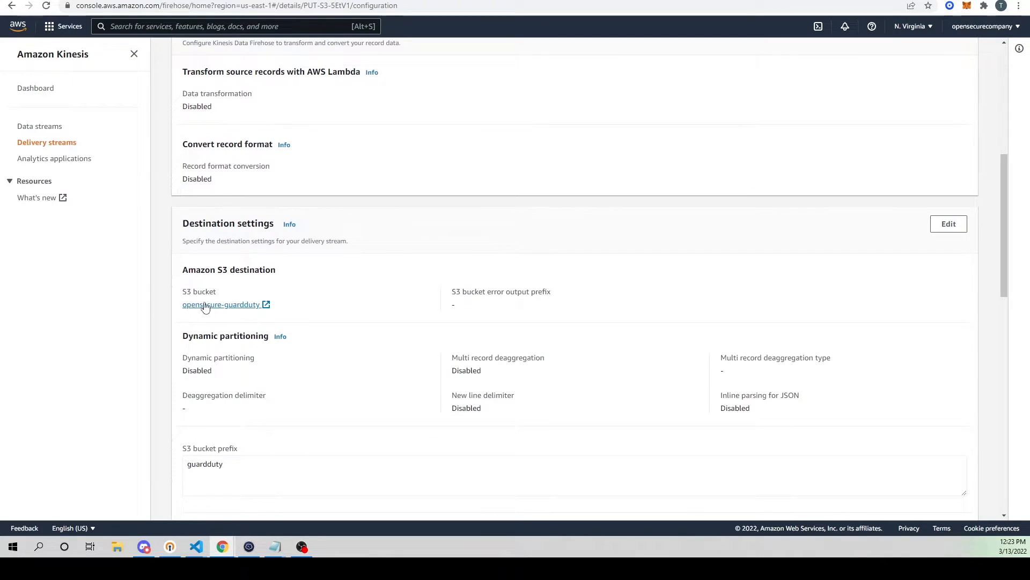
{"action": "left_click_drag", "start_coordinate": [180, 294], "coordinate": [294, 318]}
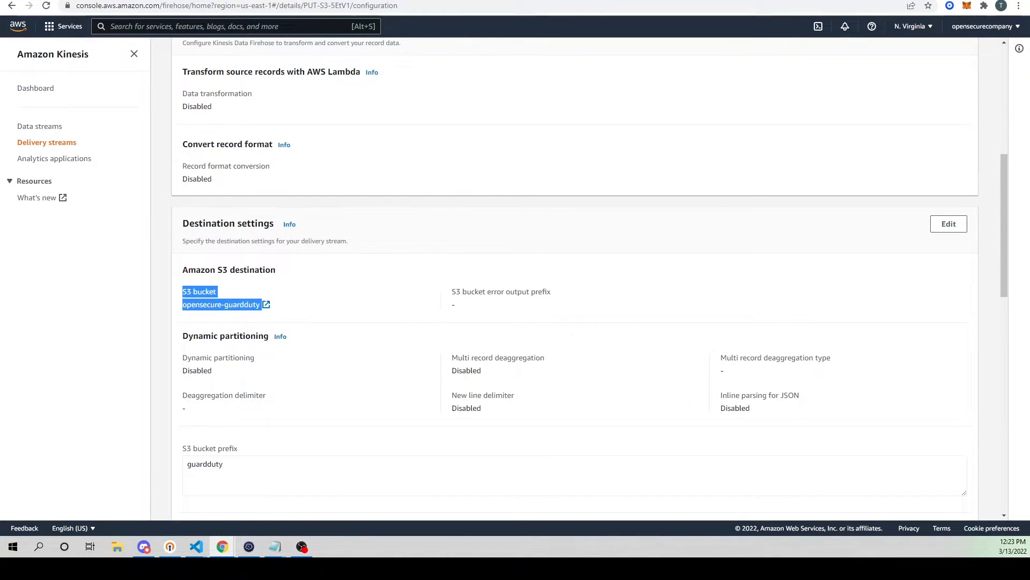
{"action": "key", "text": "ctrl+shift+Tab"}
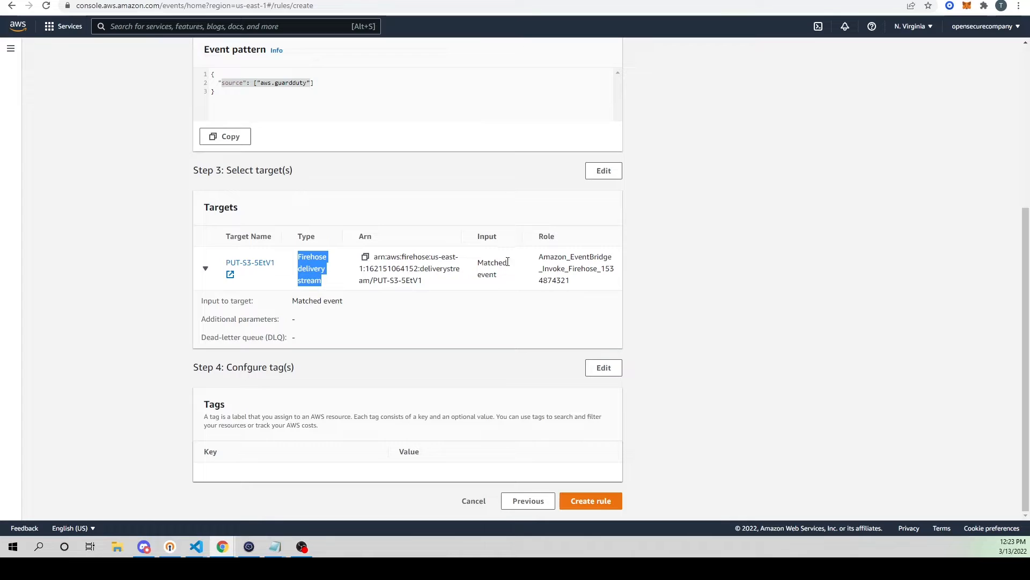
{"action": "left_click", "coordinate": [593, 502]}
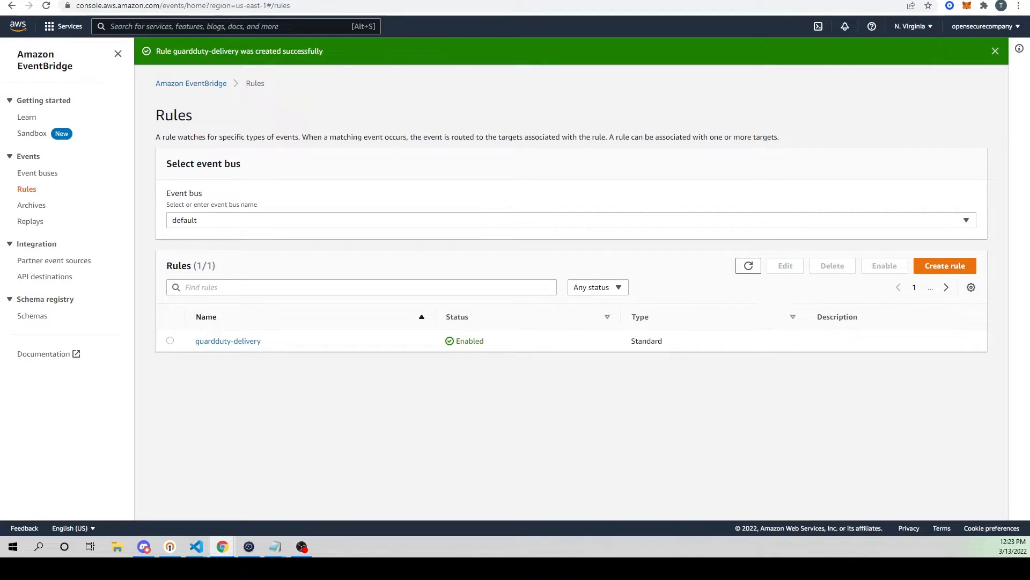
Step: Refresh the object list of the opensecure-guardduty bucket and the GuardDuty findings list
{"action": "left_click", "coordinate": [202, 0]}
{"action": "left_click", "coordinate": [128, 0]}
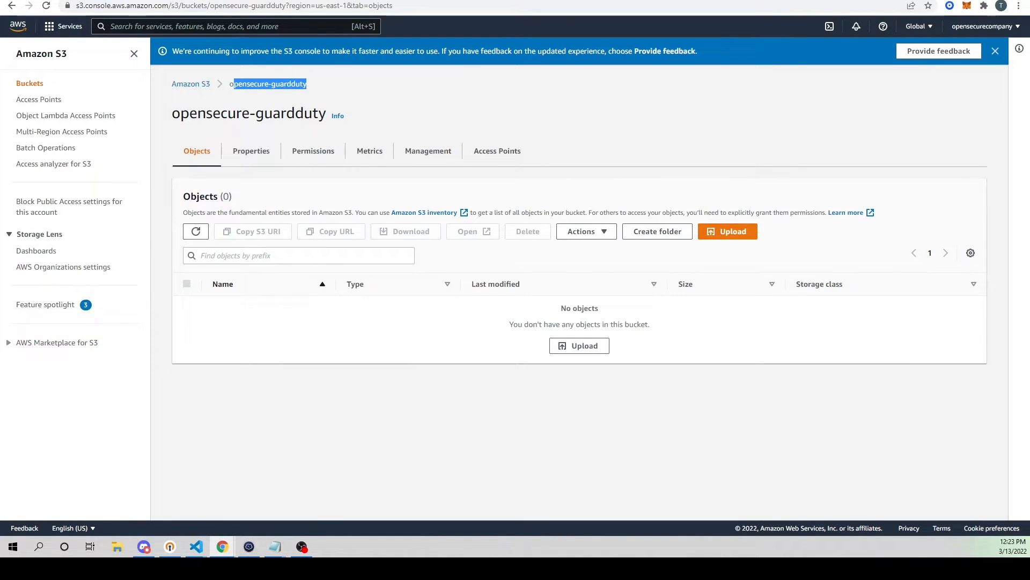
{"action": "left_click", "coordinate": [196, 234]}
{"action": "left_click", "coordinate": [64, 0]}
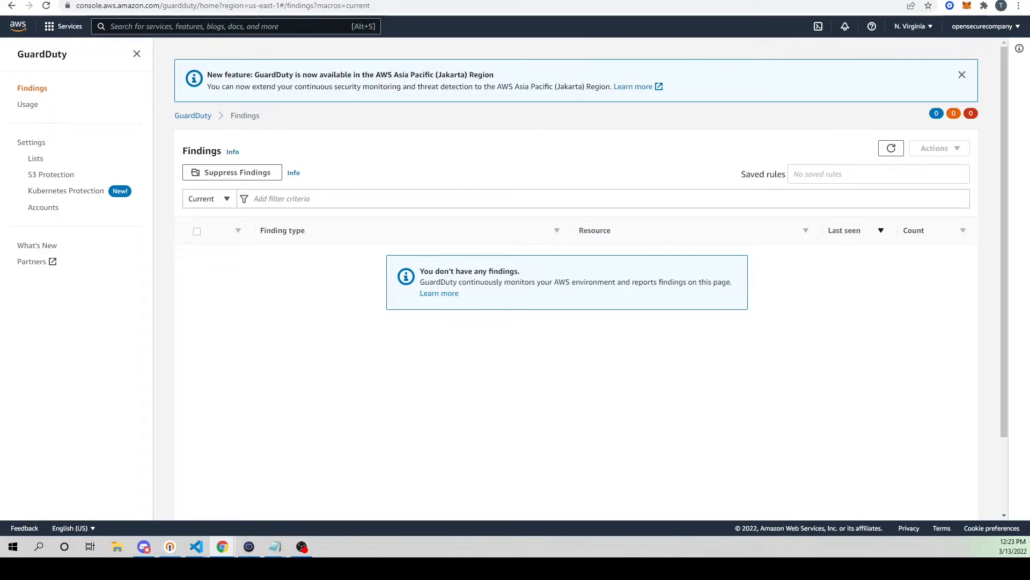
{"action": "left_click", "coordinate": [892, 148]}
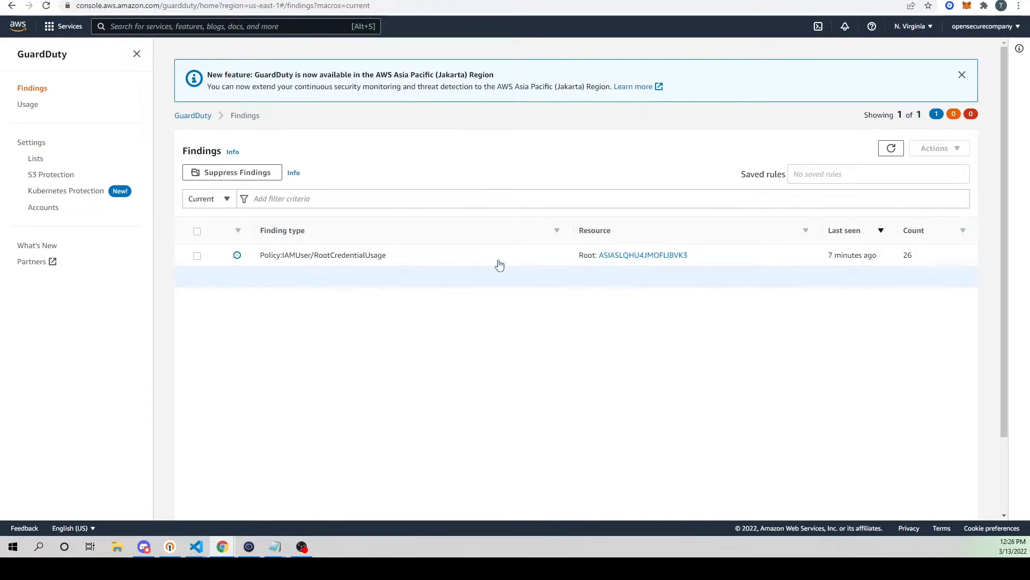
Step: Examine the details of the Policy:IAMUser/RootCredentialUsage finding, including its overview, affected resource, action, actor and location
{"action": "left_click", "coordinate": [445, 254]}
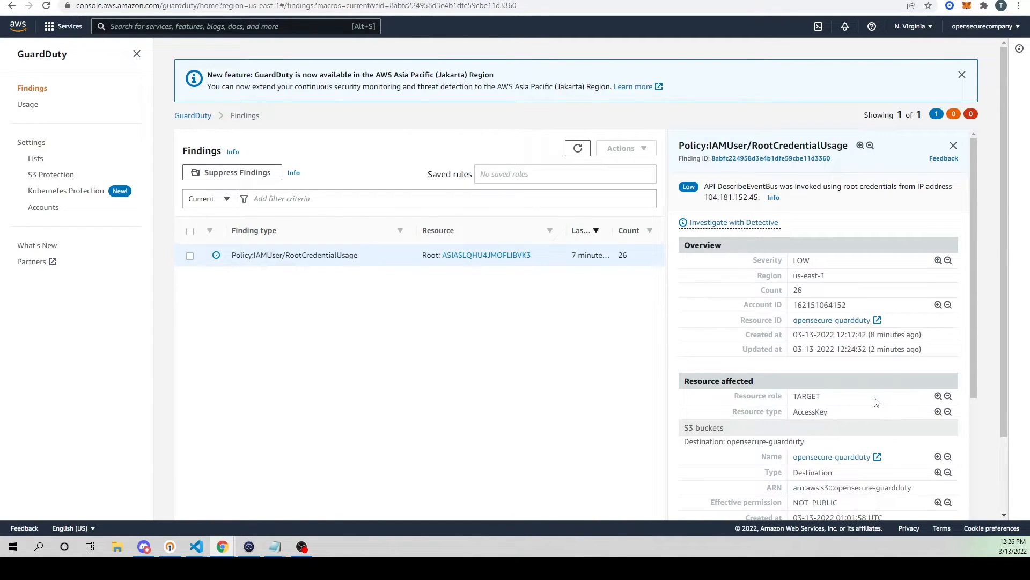
{"action": "scroll", "coordinate": [800, 276], "scroll_direction": "down", "scroll_amount": 2}
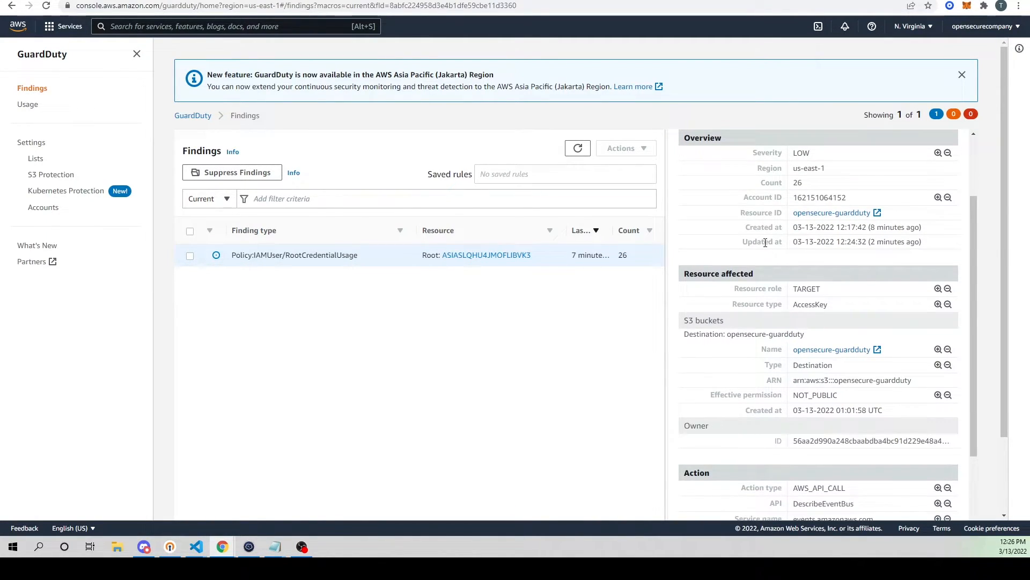
{"action": "scroll", "coordinate": [765, 242], "scroll_direction": "up", "scroll_amount": 2}
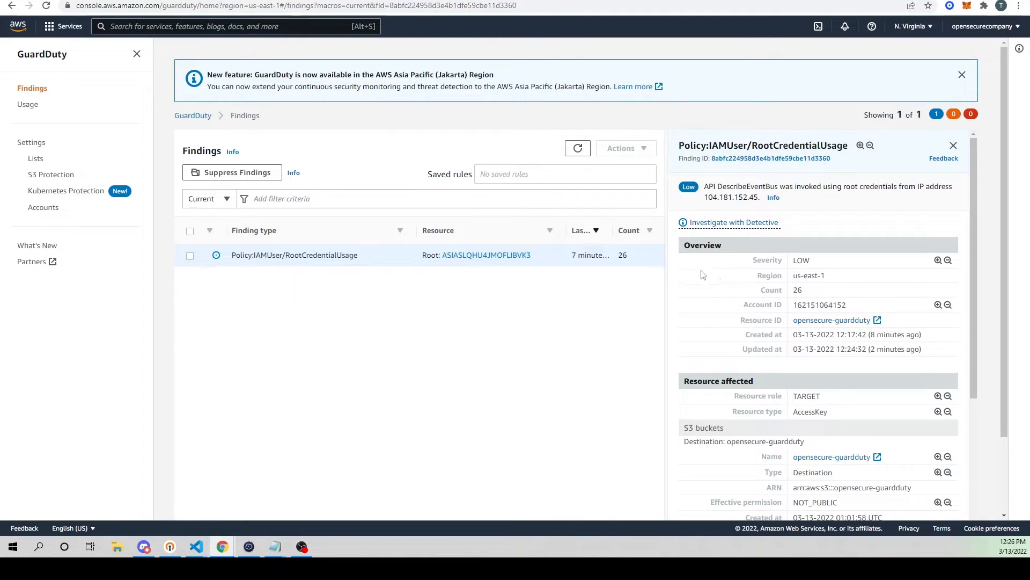
{"action": "left_click_drag", "start_coordinate": [707, 197], "coordinate": [762, 197]}
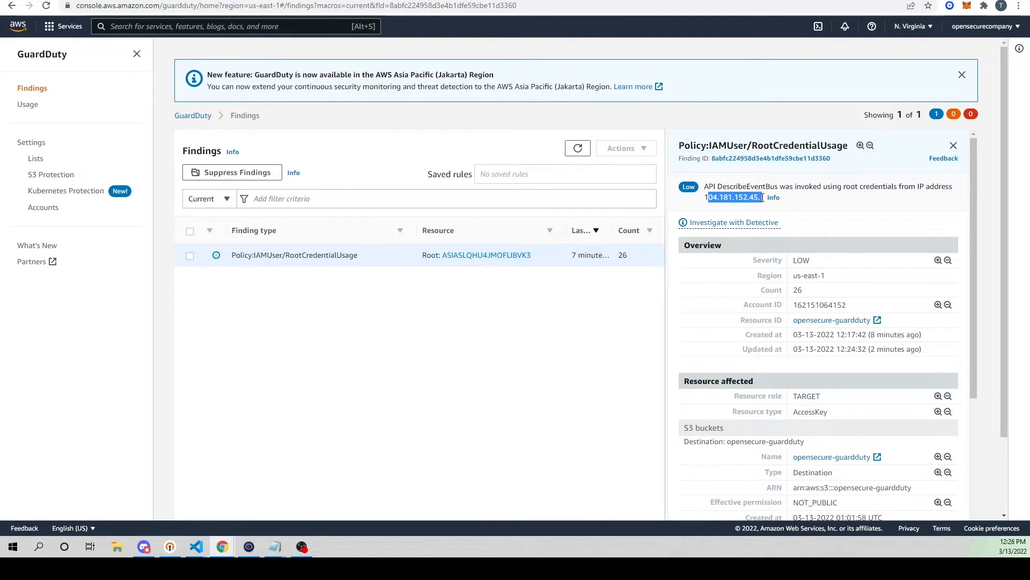
{"action": "scroll", "coordinate": [748, 266], "scroll_direction": "down", "scroll_amount": 6}
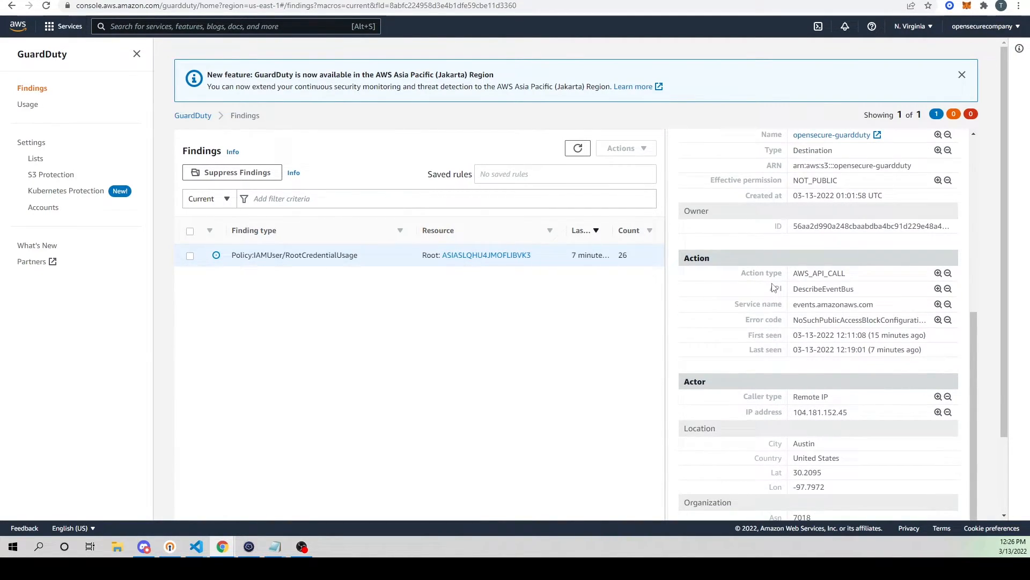
{"action": "scroll", "coordinate": [773, 287], "scroll_direction": "down", "scroll_amount": 2}
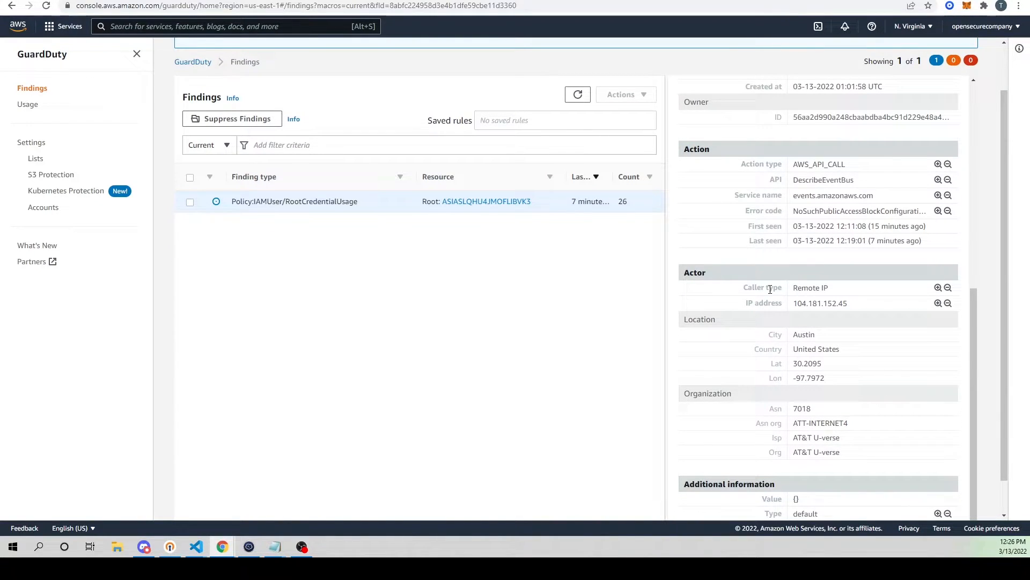
{"action": "scroll", "coordinate": [767, 278], "scroll_direction": "up", "scroll_amount": 2}
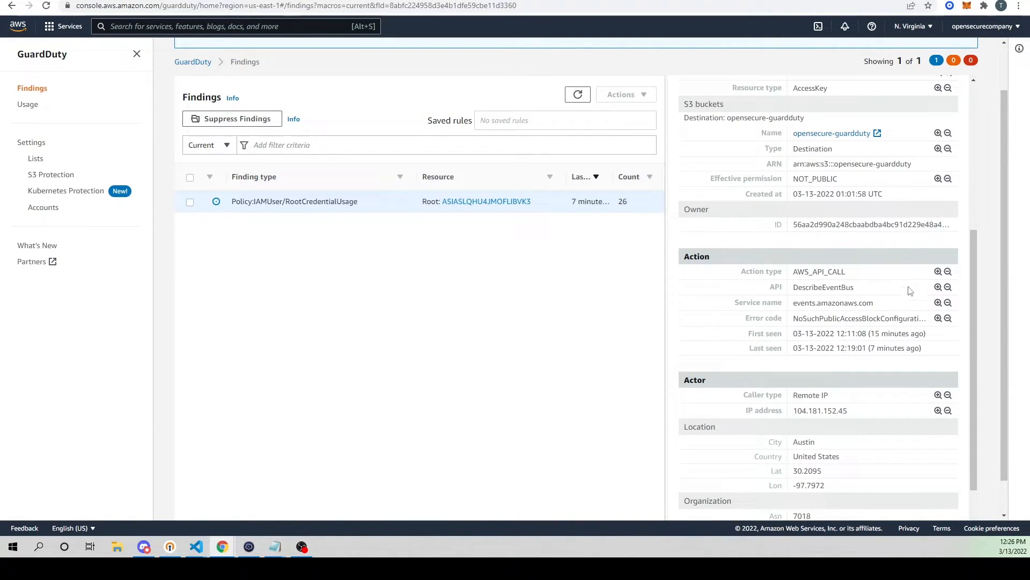
{"action": "scroll", "coordinate": [906, 285], "scroll_direction": "up", "scroll_amount": 3}
{"action": "scroll", "coordinate": [790, 330], "scroll_direction": "up", "scroll_amount": 2}
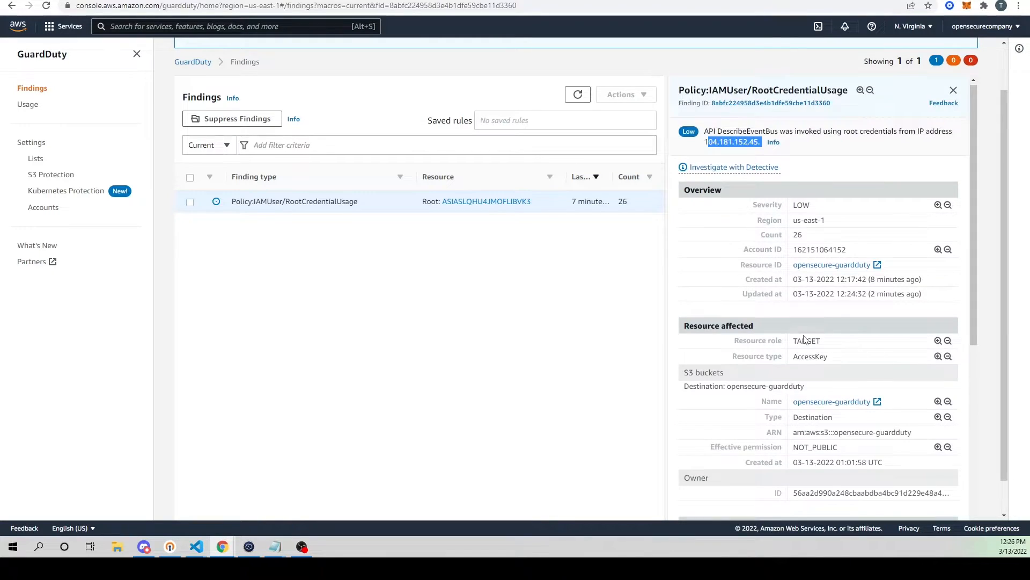
{"action": "scroll", "coordinate": [815, 343], "scroll_direction": "down", "scroll_amount": 7}
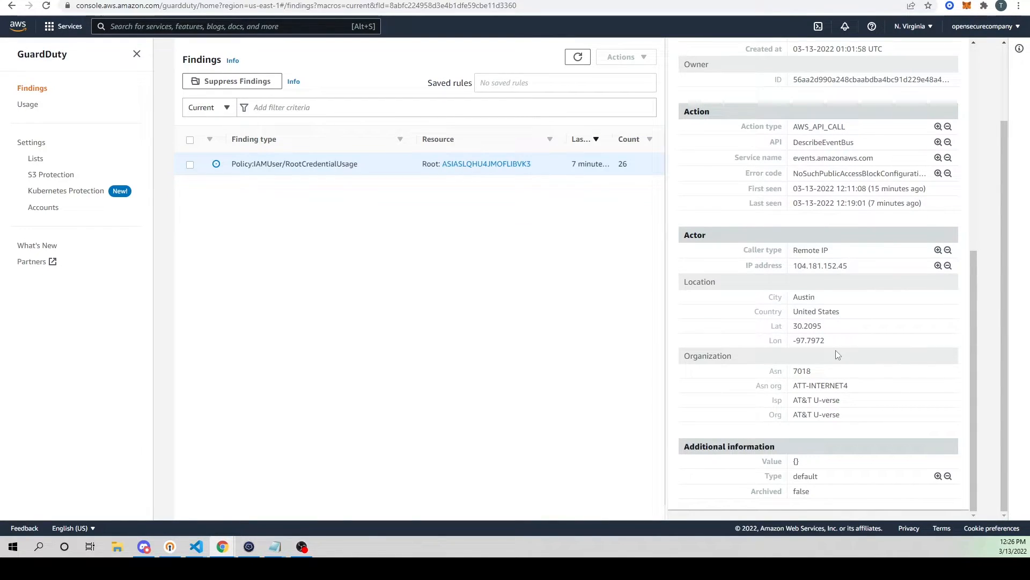
{"action": "scroll", "coordinate": [836, 350], "scroll_direction": "up", "scroll_amount": 8}
{"action": "scroll", "coordinate": [776, 327], "scroll_direction": "down", "scroll_amount": 4}
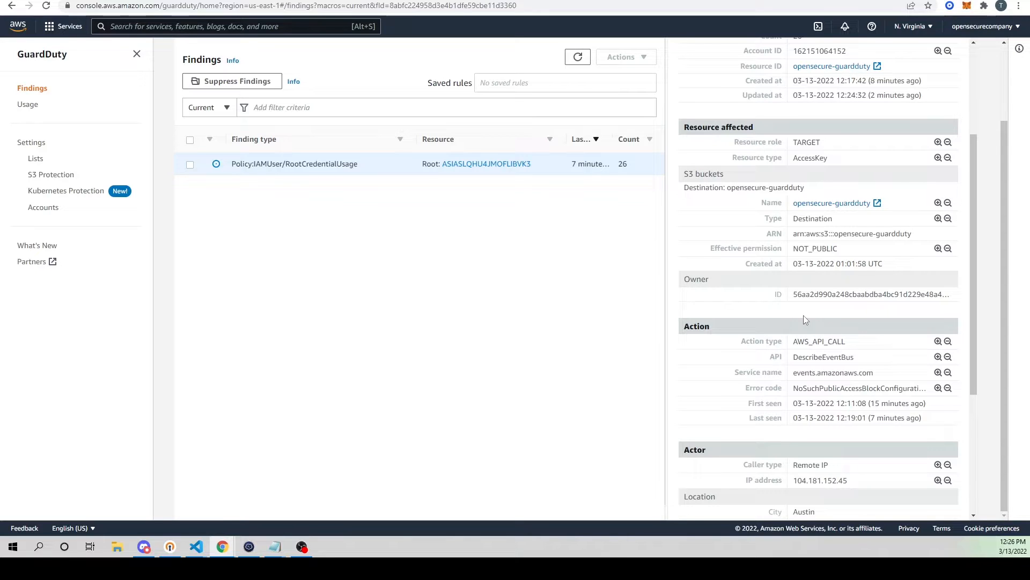
{"action": "scroll", "coordinate": [804, 318], "scroll_direction": "down", "scroll_amount": 4}
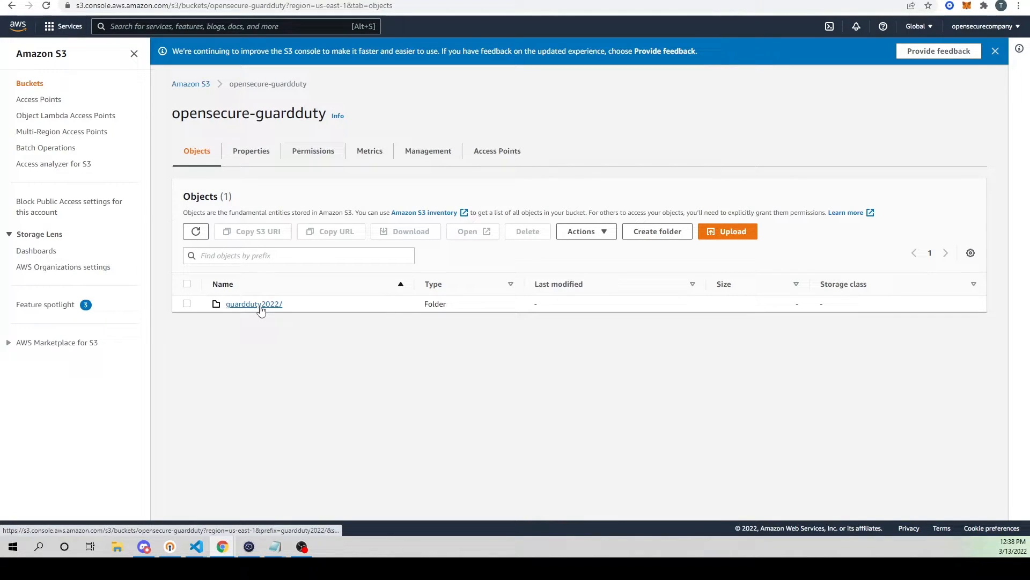
Step: Reopen the opensecure-guardduty bucket from the S3 bucket list and open its guardduty2022/ folder
{"action": "left_click", "coordinate": [191, 85]}
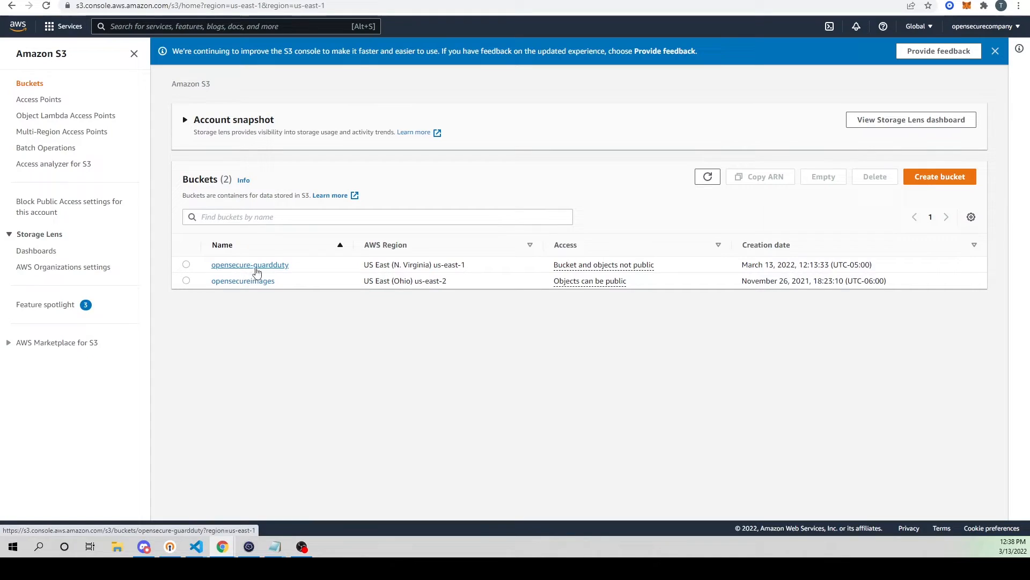
{"action": "left_click", "coordinate": [253, 266]}
{"action": "left_click", "coordinate": [258, 306]}
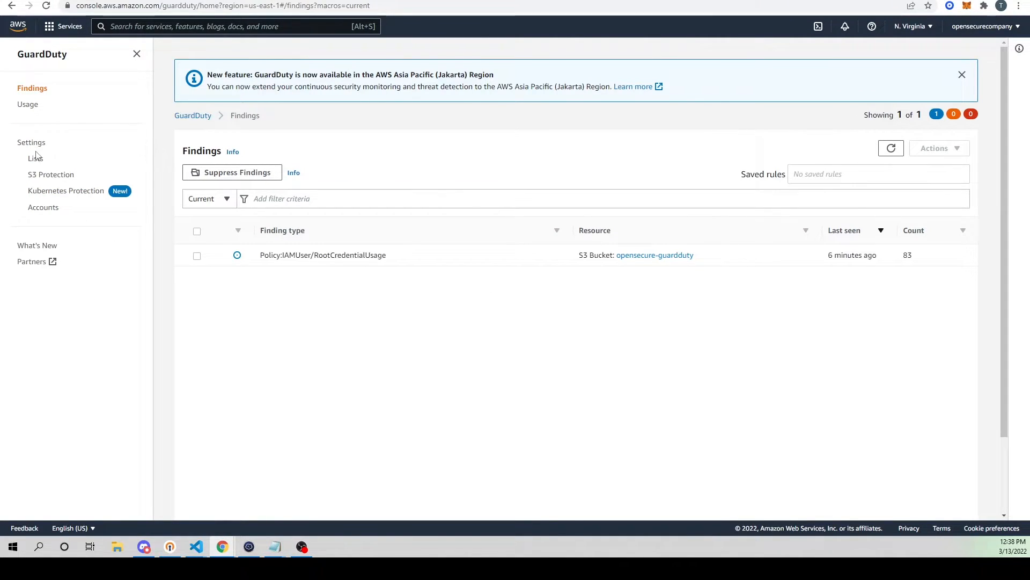
Step: Check the frequency for updated findings in GuardDuty's settings and return to the findings list
{"action": "left_click", "coordinate": [33, 142]}
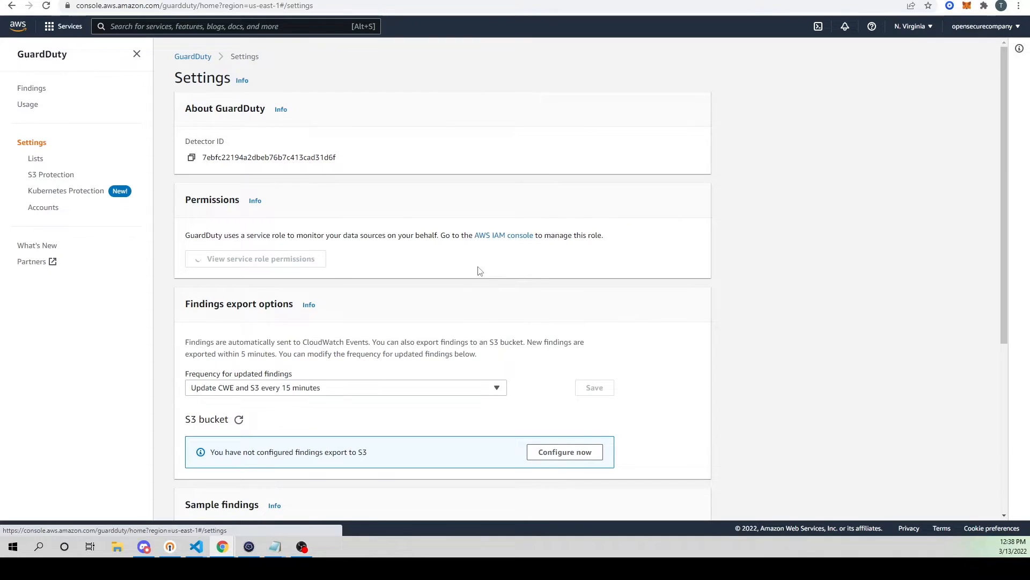
{"action": "left_click_drag", "start_coordinate": [185, 374], "coordinate": [314, 377]}
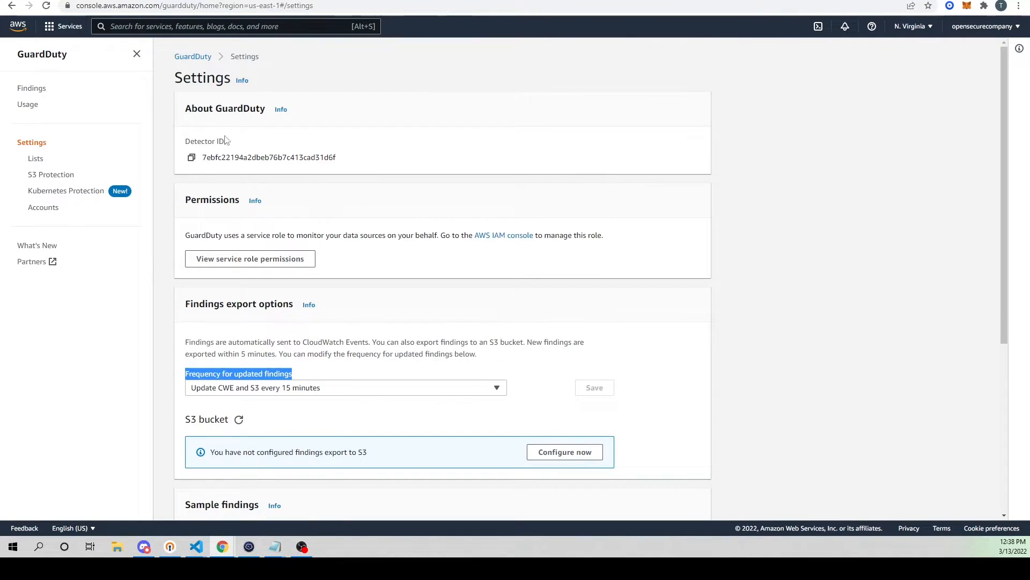
{"action": "left_click", "coordinate": [198, 57]}
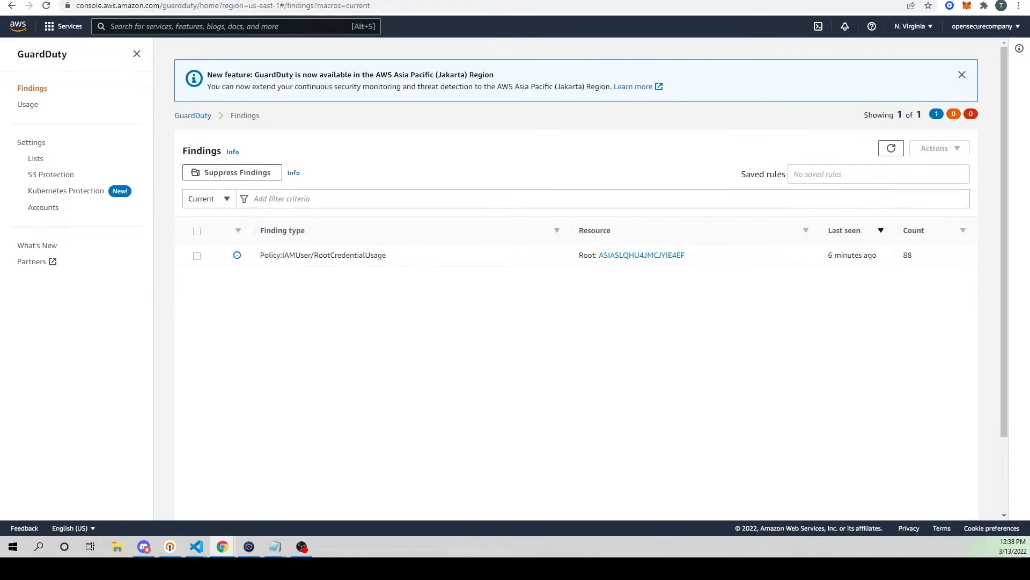
Step: Return to the opensecure-guardduty bucket in S3 and open the folder path guardduty2022/03/13/17/
{"action": "left_click", "coordinate": [301, 0]}
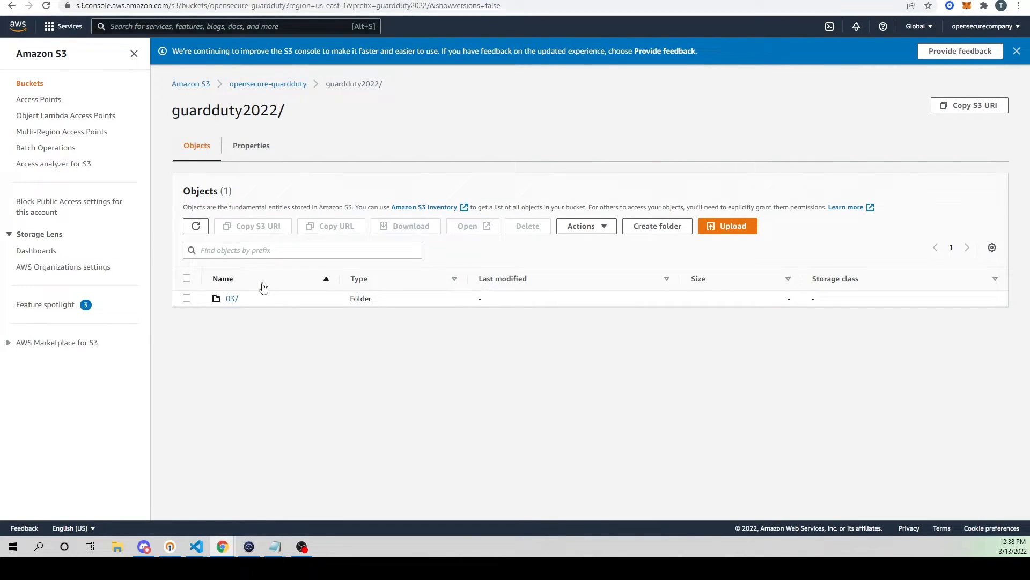
{"action": "left_click", "coordinate": [285, 85]}
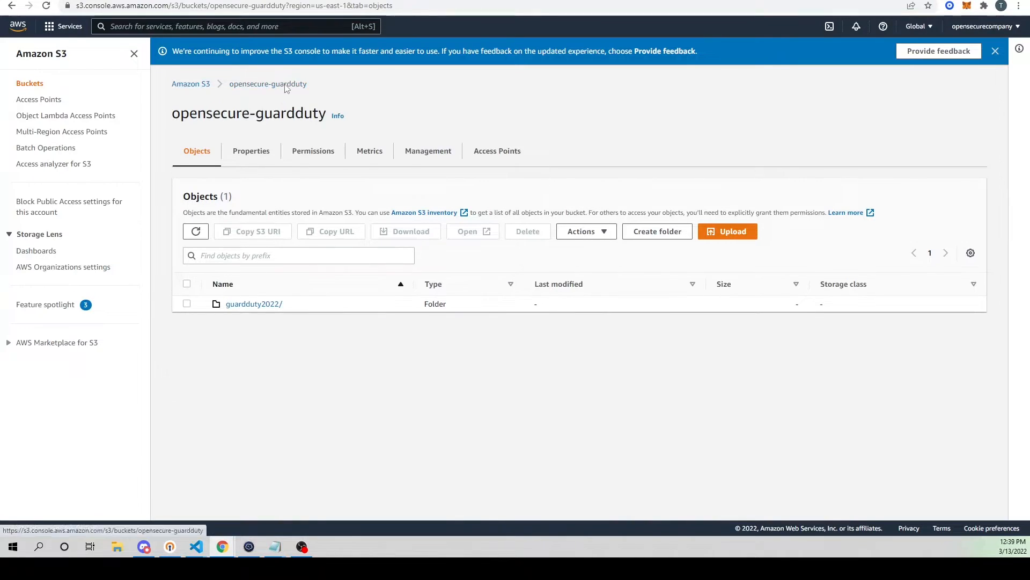
{"action": "left_click", "coordinate": [271, 305]}
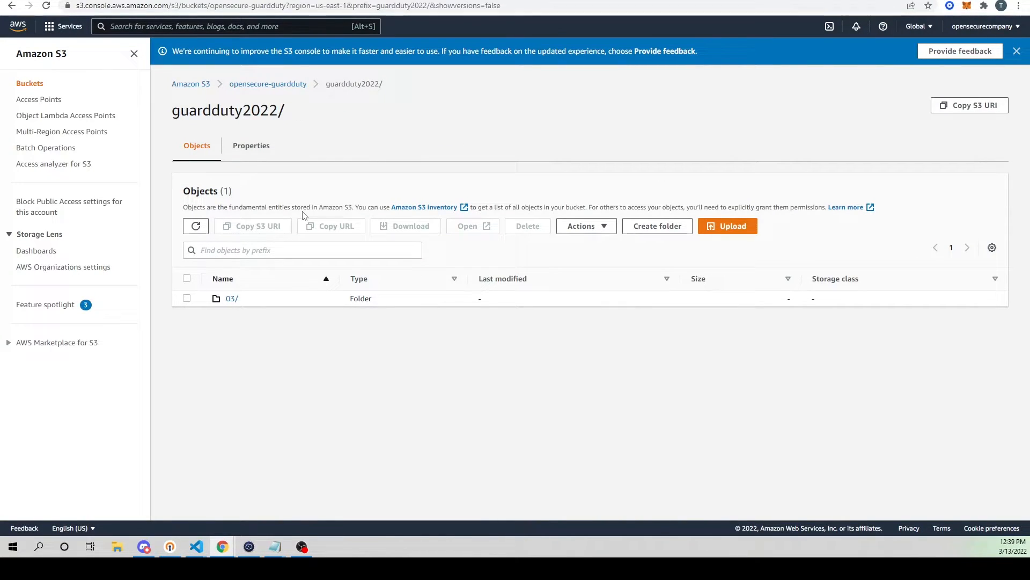
{"action": "left_click_drag", "start_coordinate": [331, 90], "coordinate": [384, 86]}
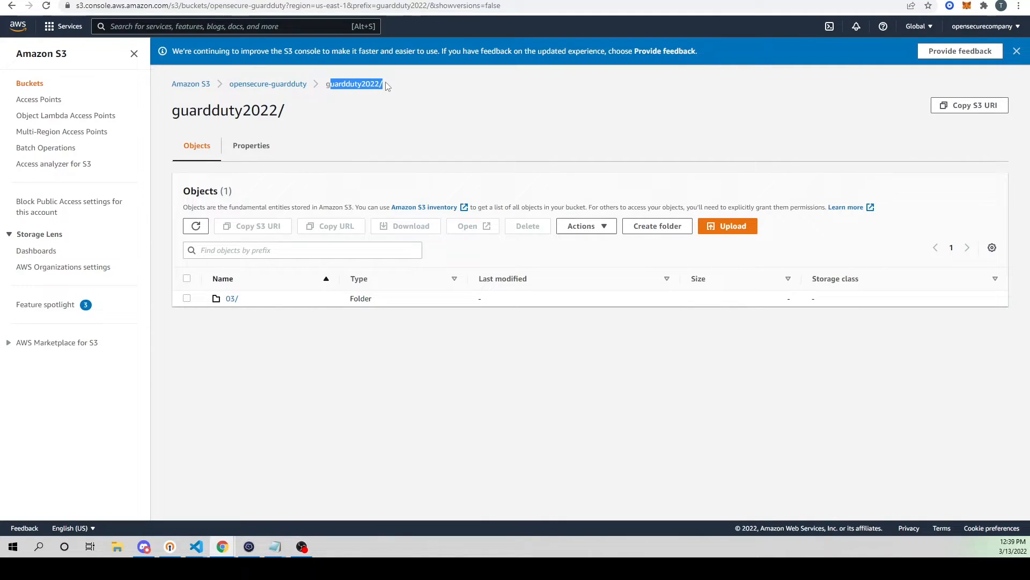
{"action": "left_click", "coordinate": [229, 304]}
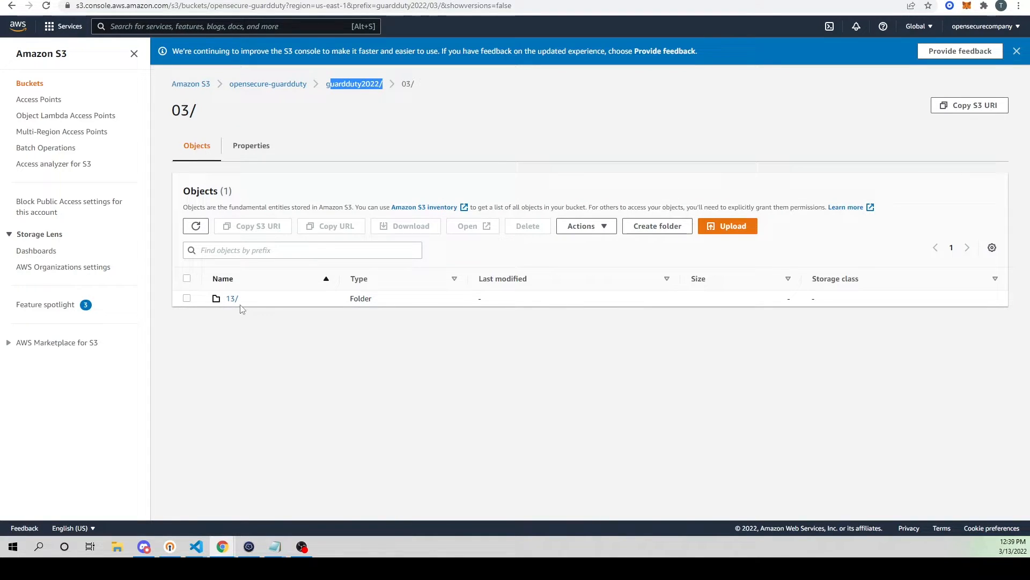
{"action": "left_click_drag", "start_coordinate": [231, 299], "coordinate": [230, 300]}
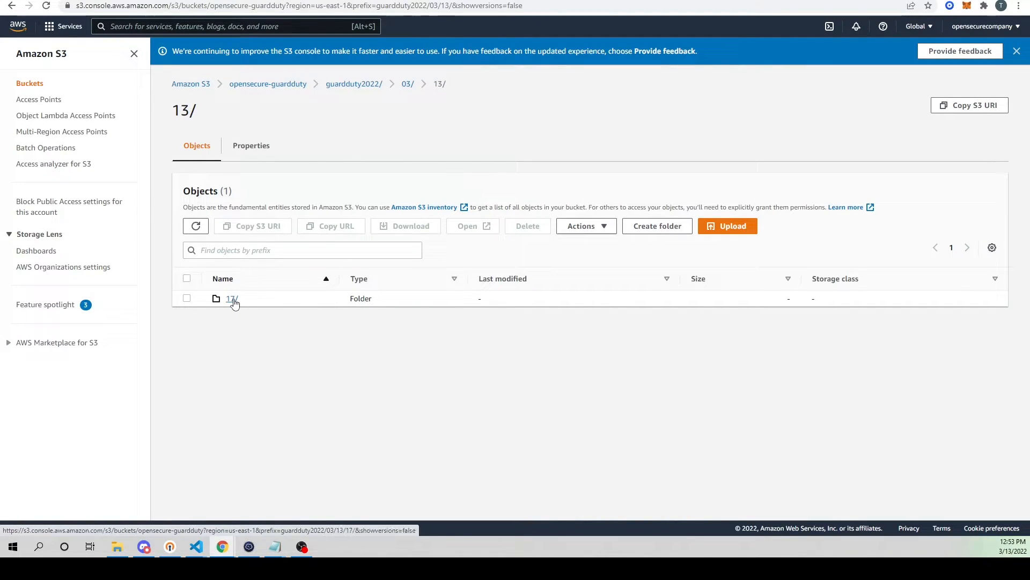
{"action": "left_click", "coordinate": [234, 303]}
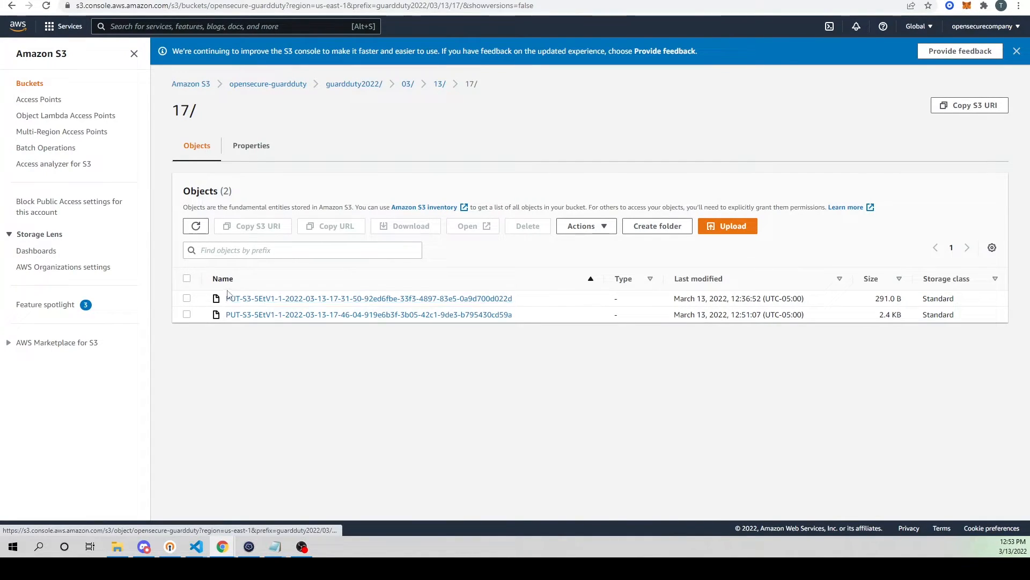
{"action": "left_click_drag", "start_coordinate": [515, 299], "coordinate": [467, 299]}
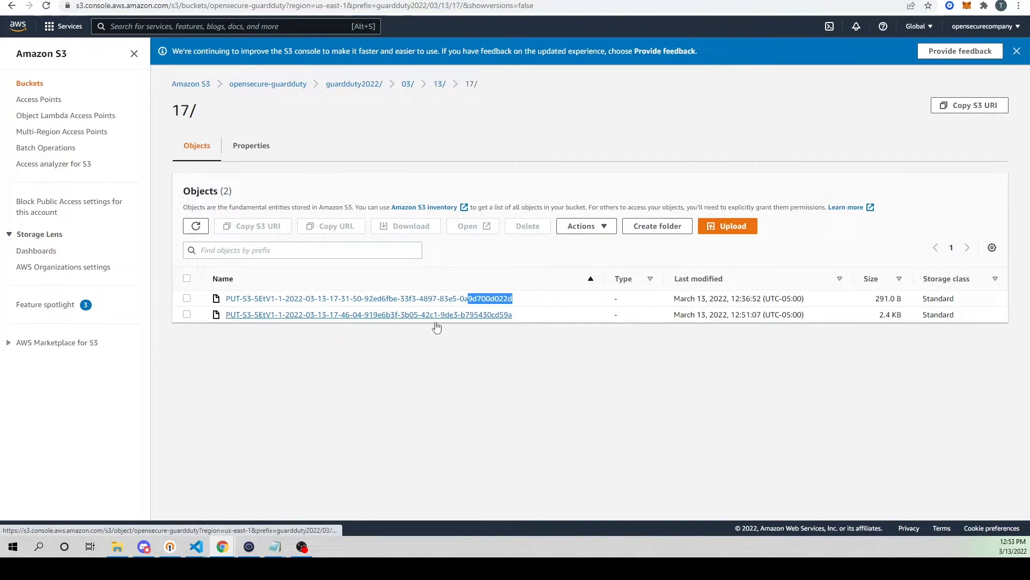
{"action": "left_click", "coordinate": [530, 317]}
{"action": "left_click_drag", "start_coordinate": [530, 317], "coordinate": [226, 315]}
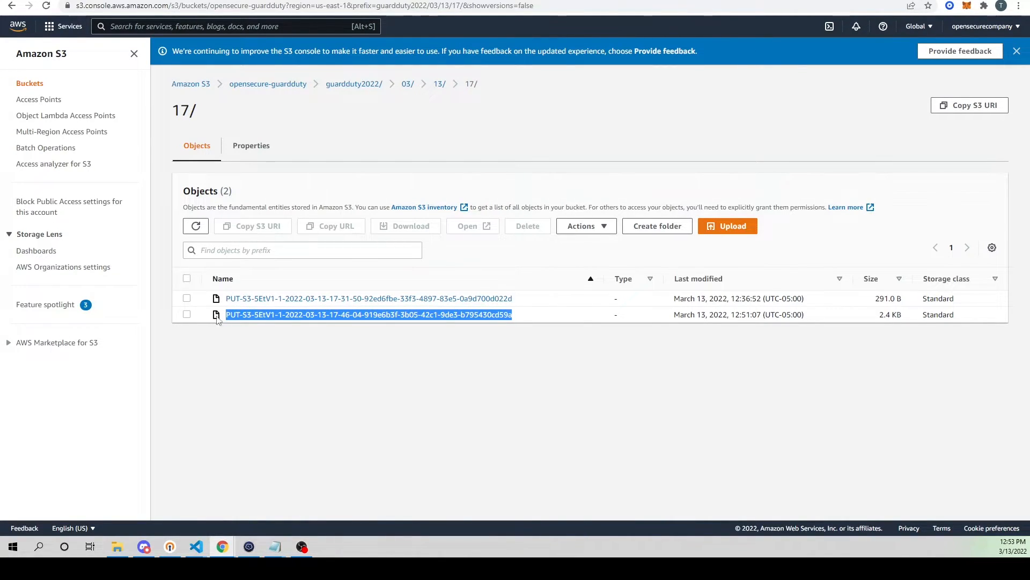
{"action": "left_click", "coordinate": [312, 319]}
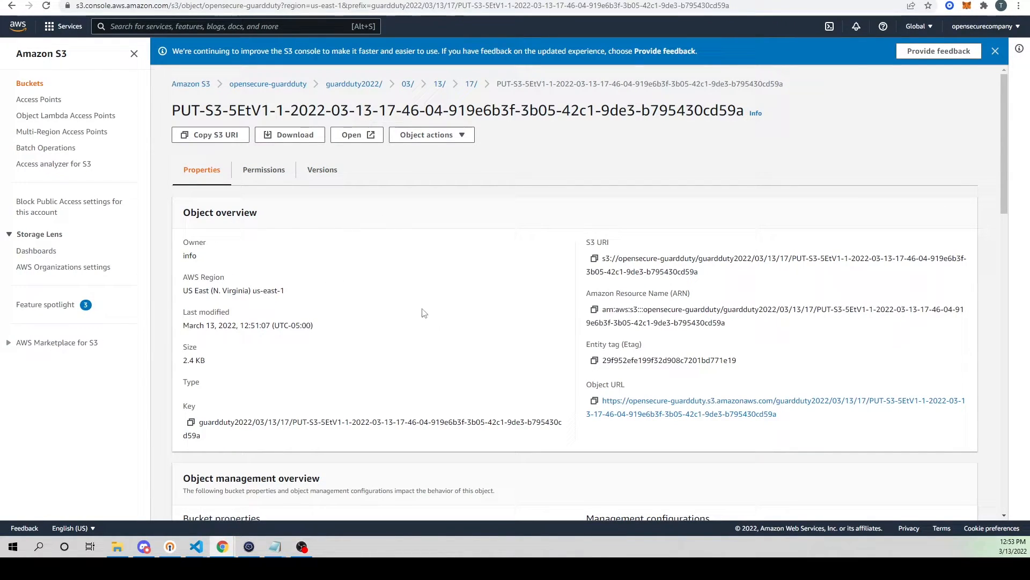
{"action": "left_click", "coordinate": [285, 136]}
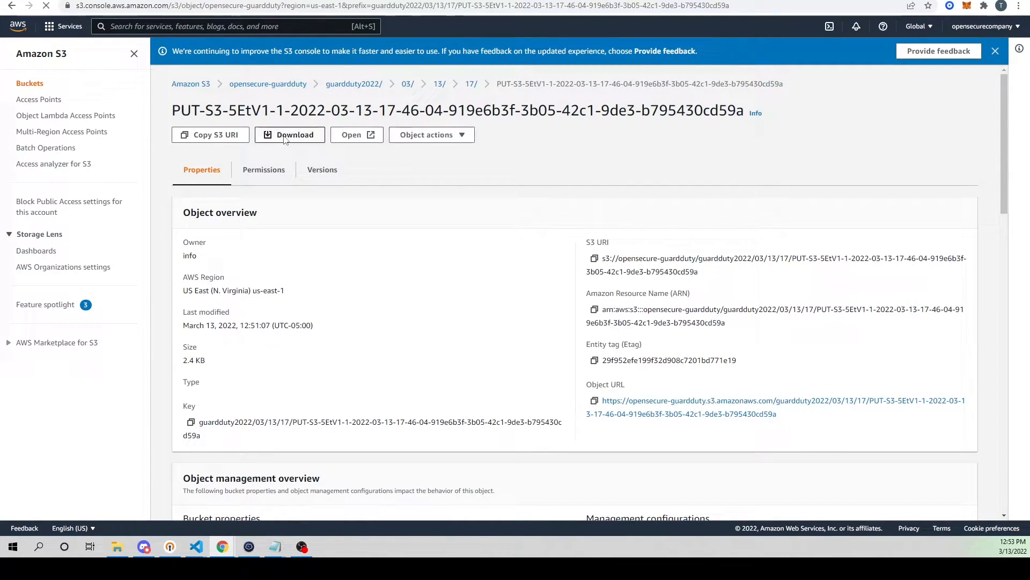
{"action": "left_click_drag", "start_coordinate": [0, 155], "coordinate": [520, 190]}
{"action": "double_click", "coordinate": [520, 190]}
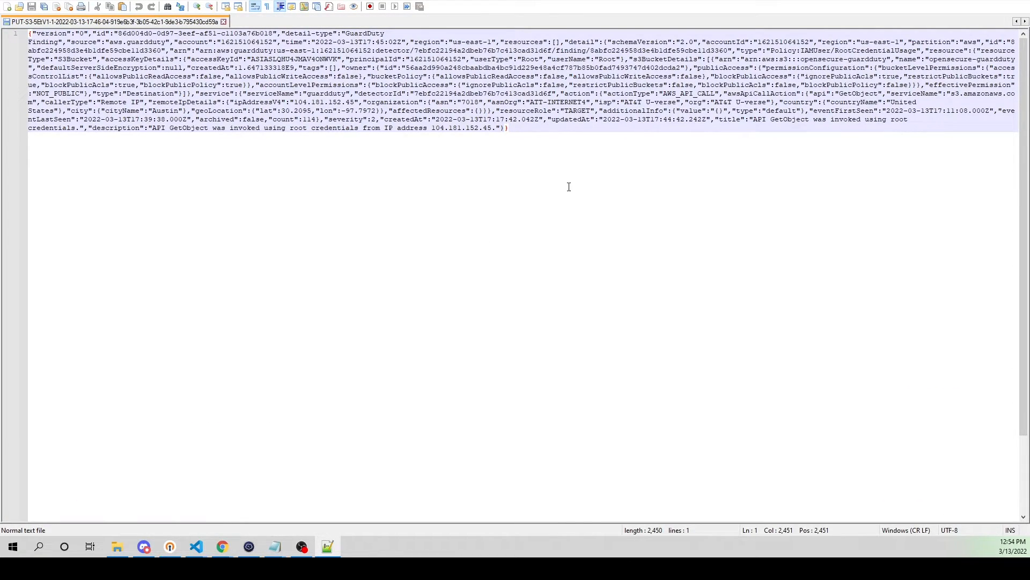
Step: Examine the delivered GuardDuty finding's JSON, including its finding type, remote IP address and API call details
{"action": "left_click_drag", "start_coordinate": [29, 35], "coordinate": [518, 130]}
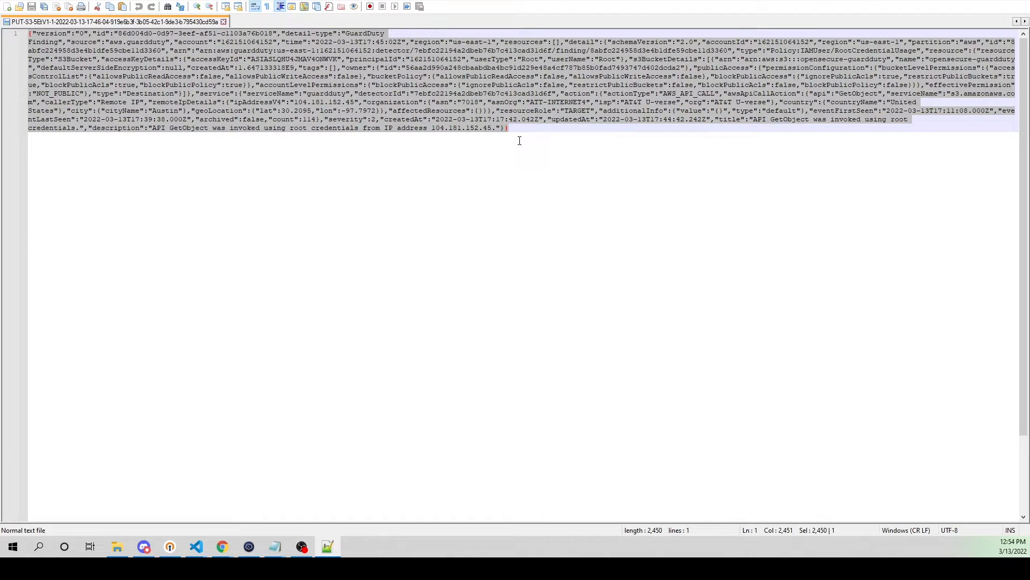
{"action": "left_click", "coordinate": [578, 132]}
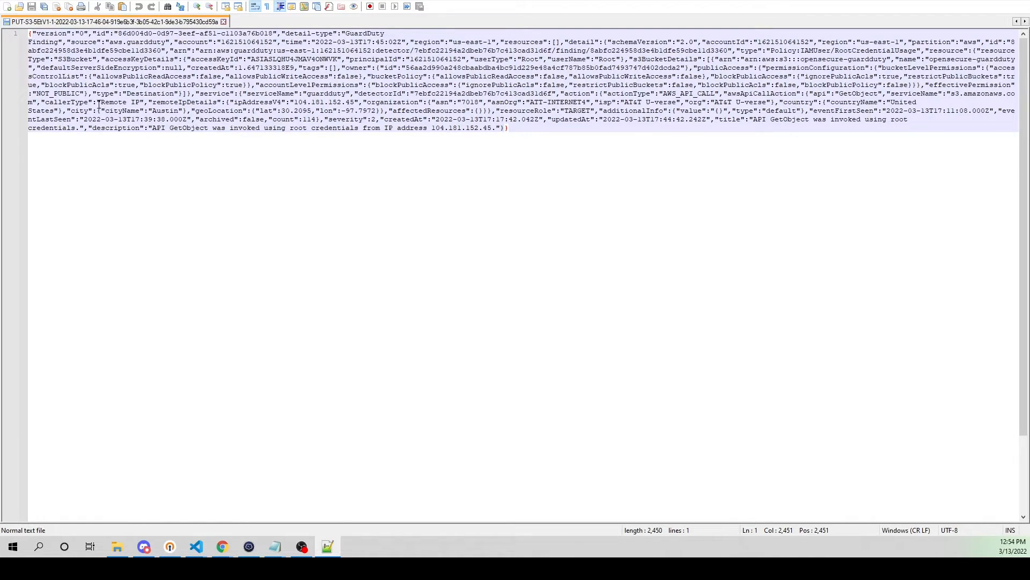
{"action": "left_click_drag", "start_coordinate": [801, 50], "coordinate": [918, 50]}
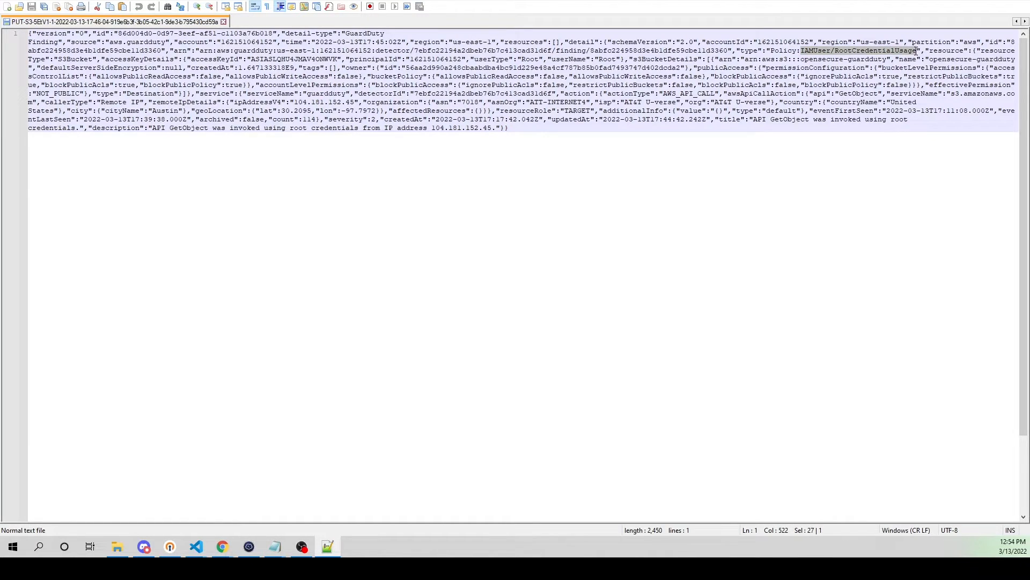
{"action": "left_click_drag", "start_coordinate": [295, 102], "coordinate": [356, 105]}
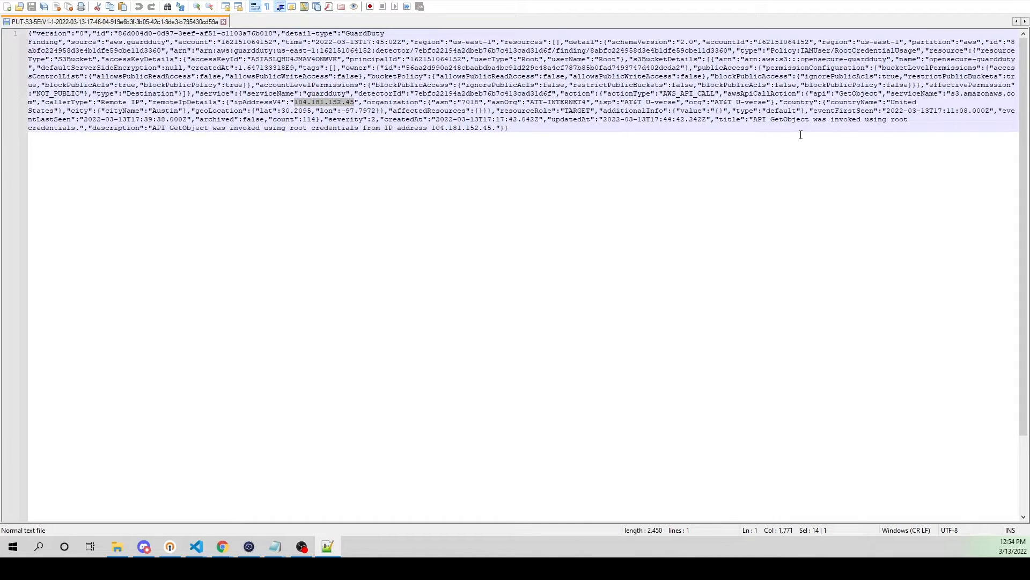
{"action": "left_click_drag", "start_coordinate": [393, 94], "coordinate": [738, 169]}
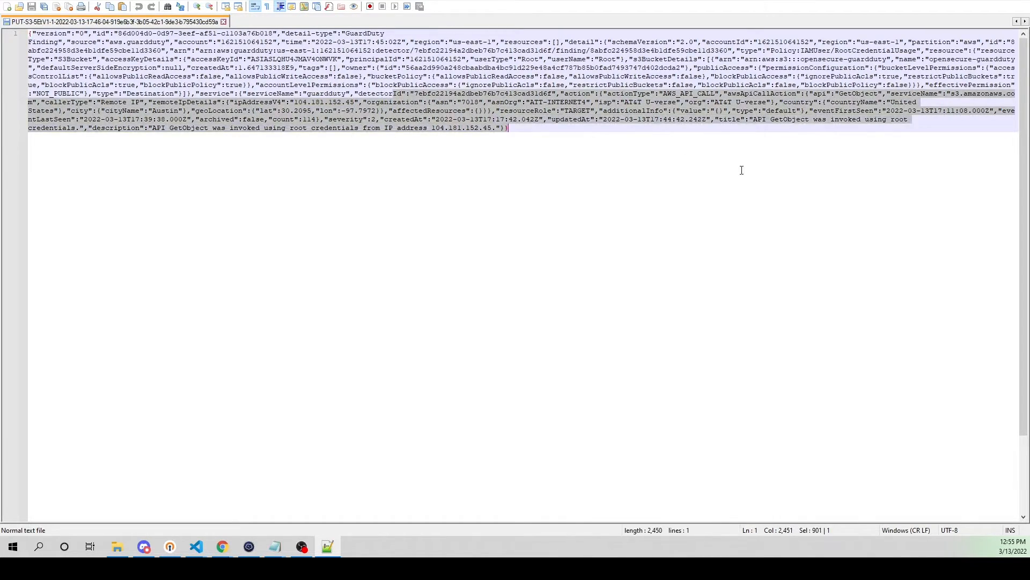
{"action": "left_click", "coordinate": [668, 110]}
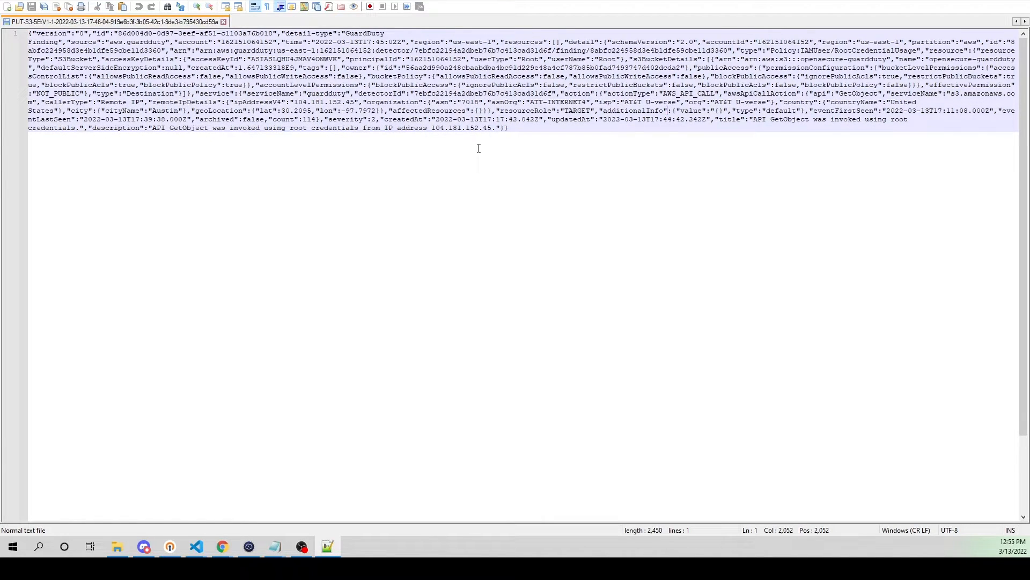
Step: Copy the complete JSON text of the GuardDuty finding
{"action": "left_click_drag", "start_coordinate": [520, 131], "coordinate": [31, 35]}
{"action": "right_click", "coordinate": [48, 42]}
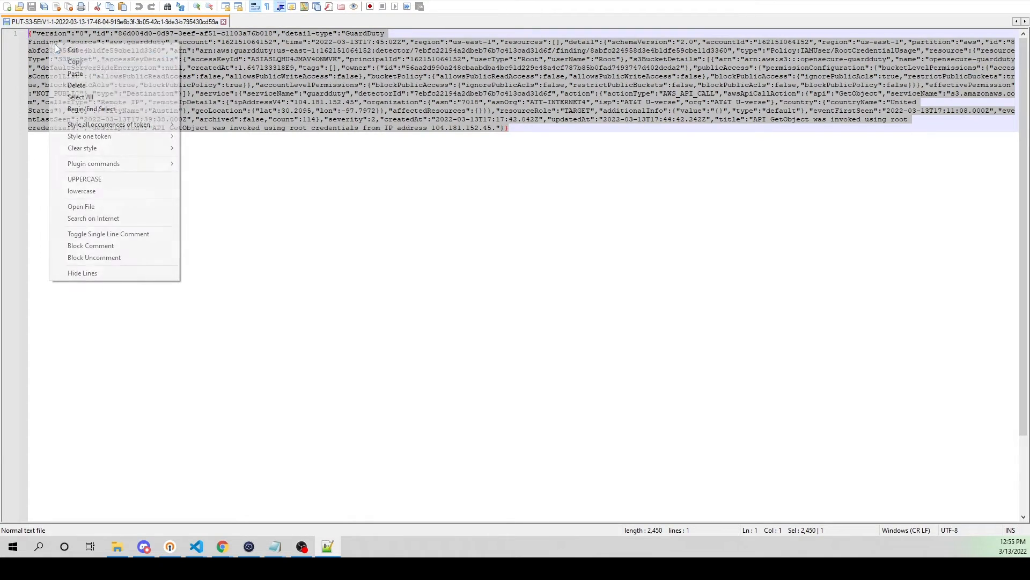
{"action": "left_click", "coordinate": [96, 60]}
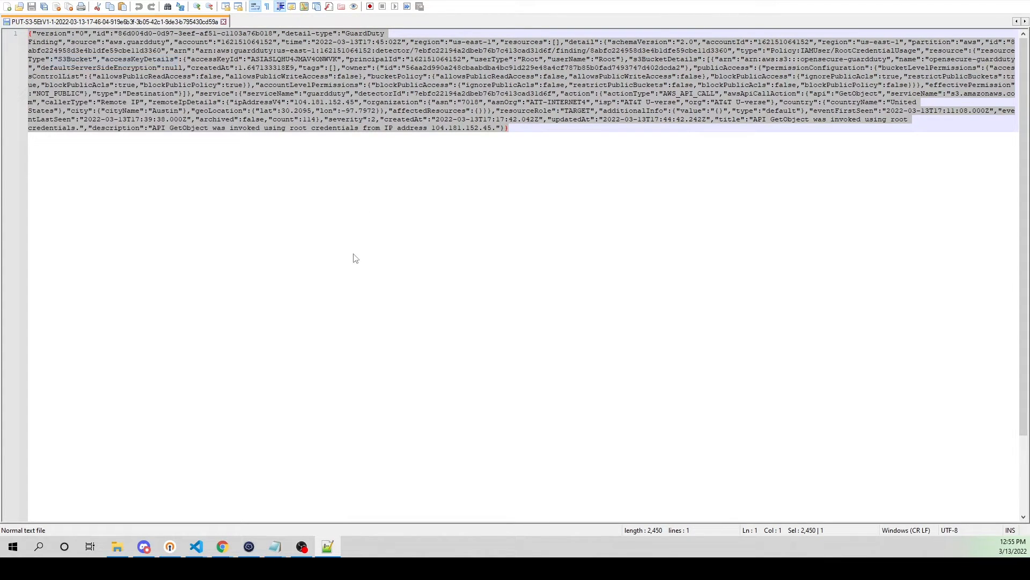
Step: Switch to the Wazuh rules page, open local_rules.xml for editing and run the copied finding through Ruleset Test
{"action": "left_click", "coordinate": [226, 549]}
{"action": "left_click", "coordinate": [209, 0]}
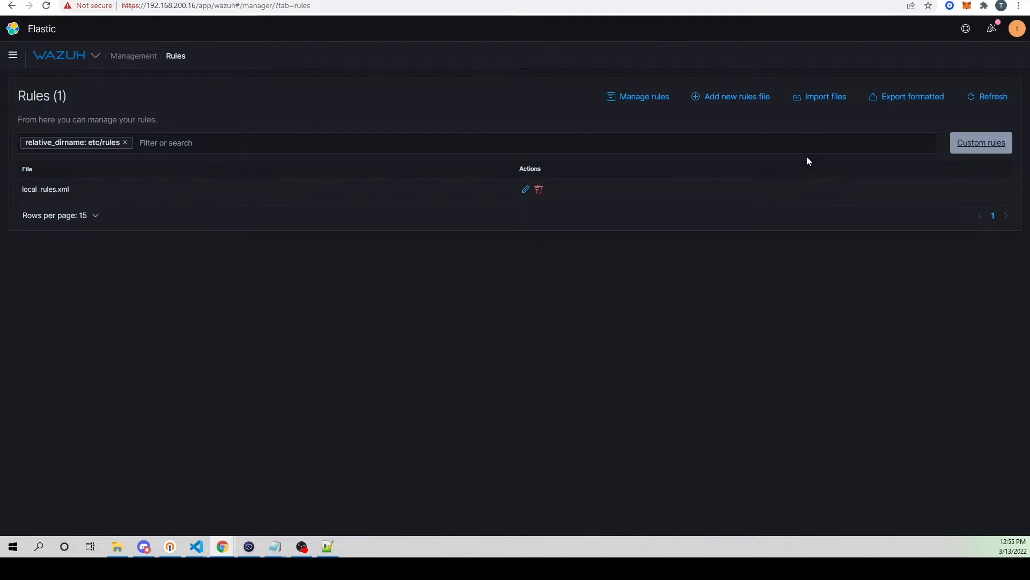
{"action": "left_click", "coordinate": [526, 190]}
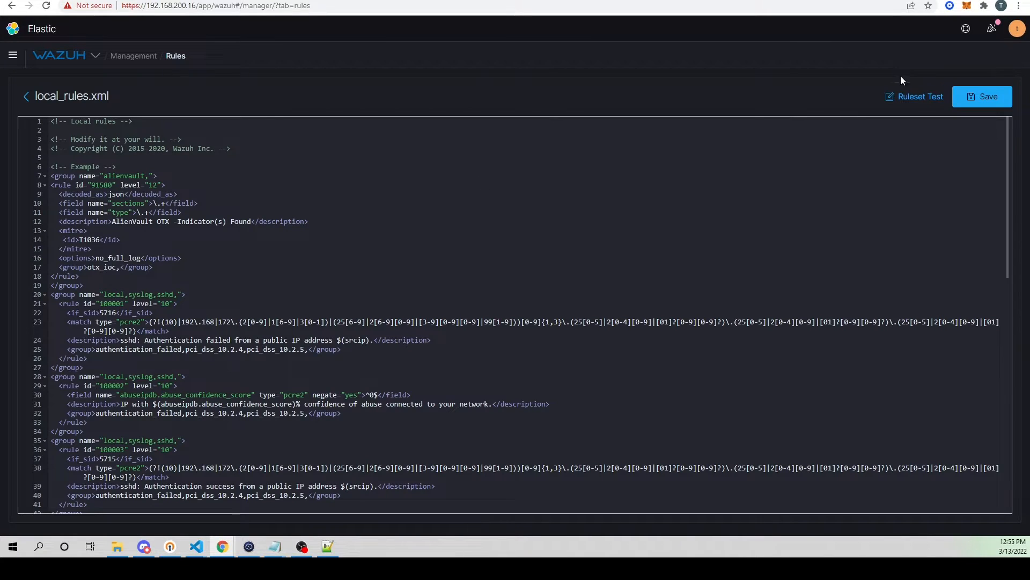
{"action": "left_click", "coordinate": [919, 97]}
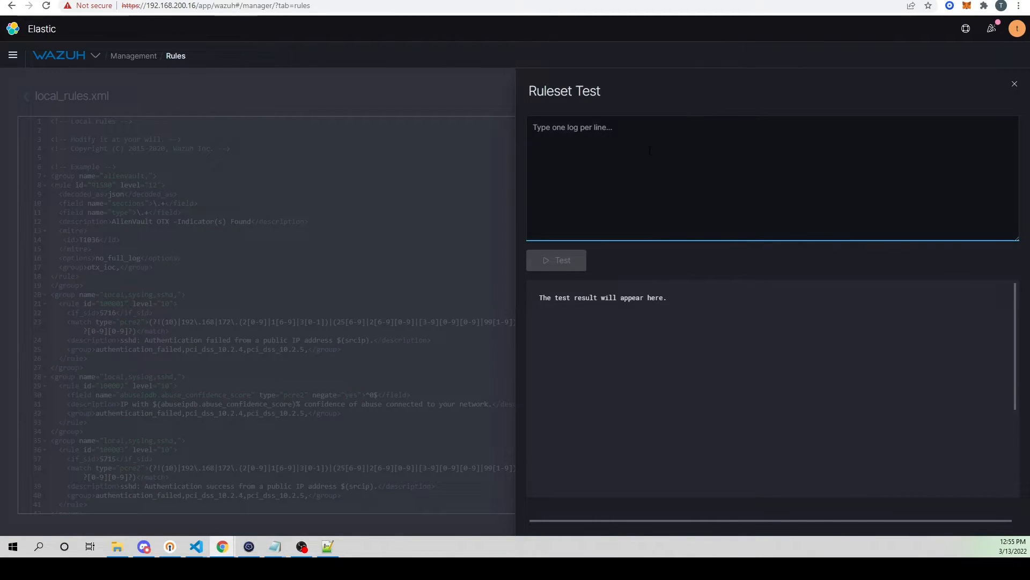
{"action": "key", "text": "ctrl+v"}
{"action": "left_click", "coordinate": [558, 261]}
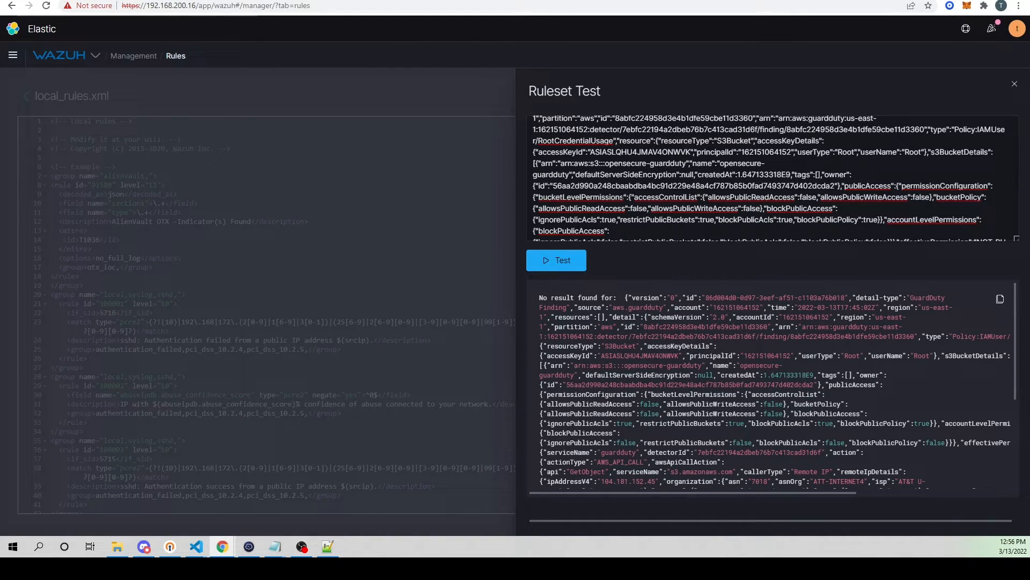
Step: Read through the finding's log text from start to end in the Ruleset Test input
{"action": "scroll", "coordinate": [589, 185], "scroll_direction": "up", "scroll_amount": 1}
{"action": "scroll", "coordinate": [644, 177], "scroll_direction": "down", "scroll_amount": 1}
{"action": "scroll", "coordinate": [707, 163], "scroll_direction": "down", "scroll_amount": 2}
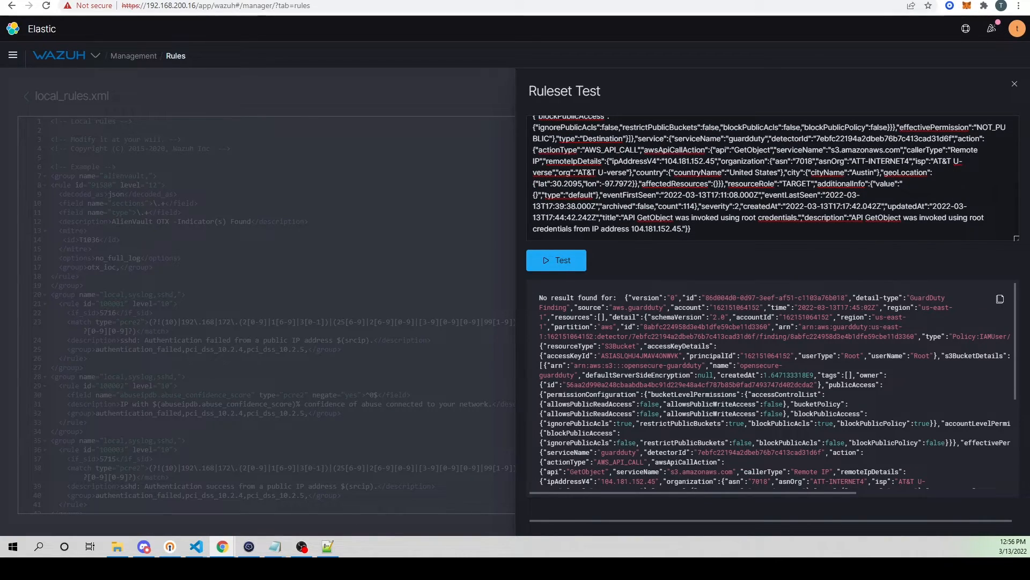
{"action": "scroll", "coordinate": [673, 183], "scroll_direction": "up", "scroll_amount": 1}
{"action": "scroll", "coordinate": [672, 184], "scroll_direction": "down", "scroll_amount": 1}
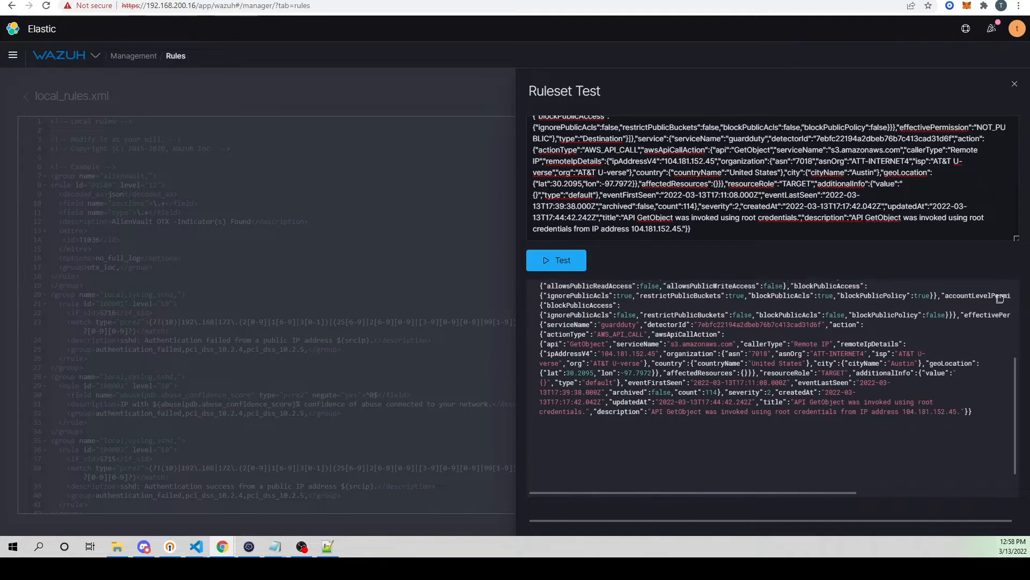
{"action": "scroll", "coordinate": [627, 417], "scroll_direction": "down", "scroll_amount": 2}
{"action": "scroll", "coordinate": [627, 417], "scroll_direction": "up", "scroll_amount": 5}
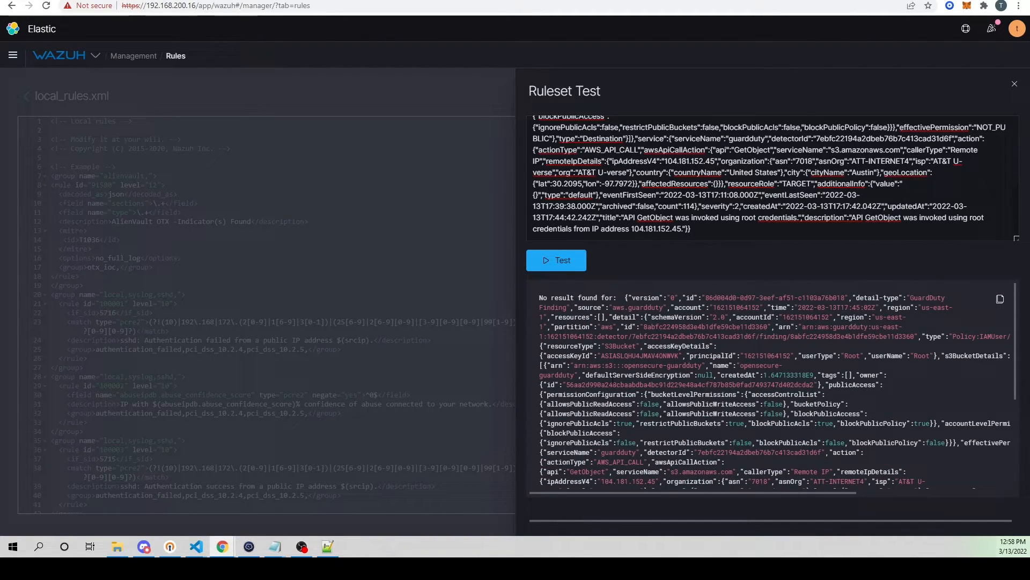
{"action": "scroll", "coordinate": [768, 177], "scroll_direction": "up", "scroll_amount": 10}
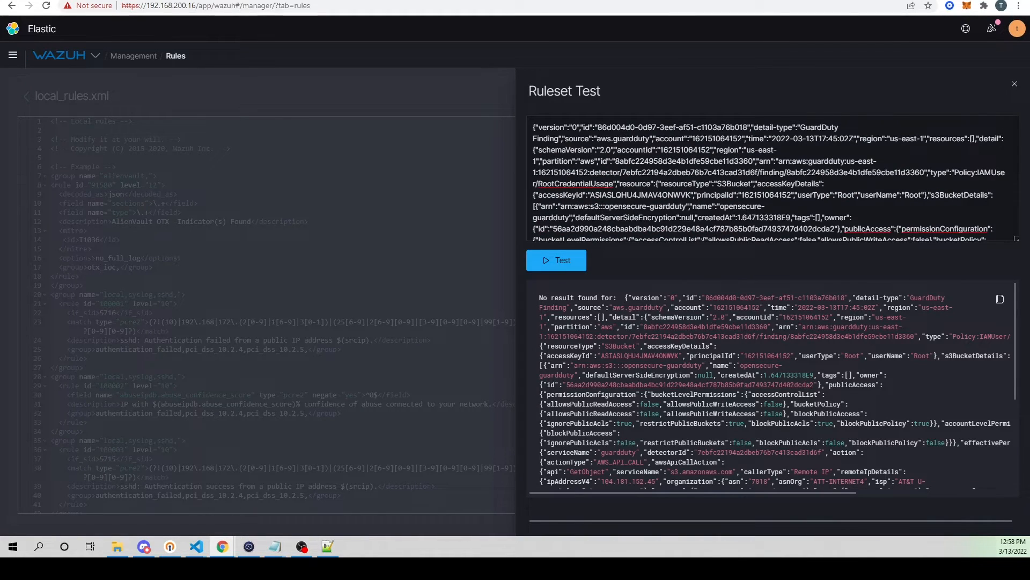
Step: Search the web for "online json parser", open json.parser.online.fr and parse the copied finding there
{"action": "key", "text": "ctrl+t"}
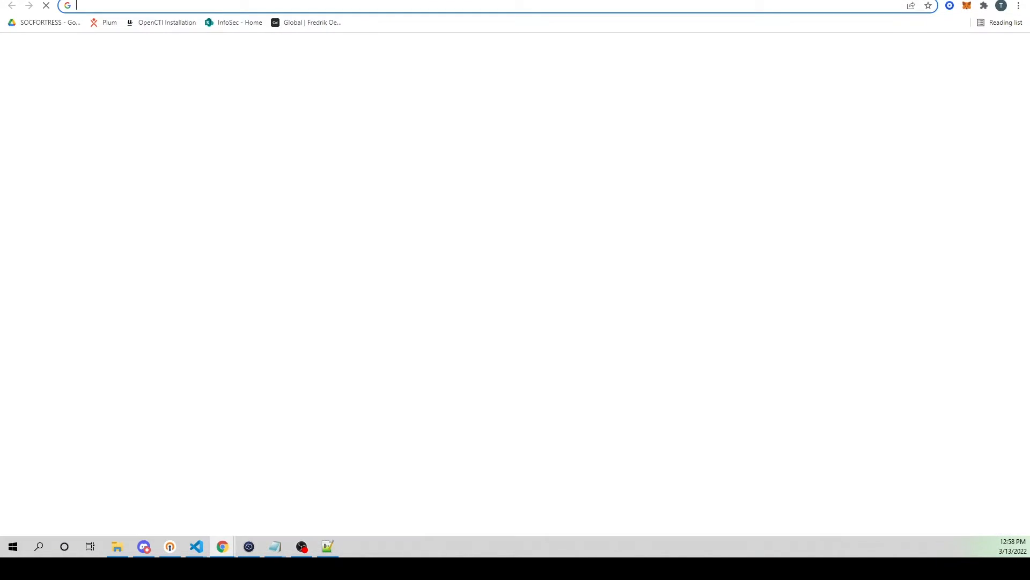
{"action": "type", "text": "online"}
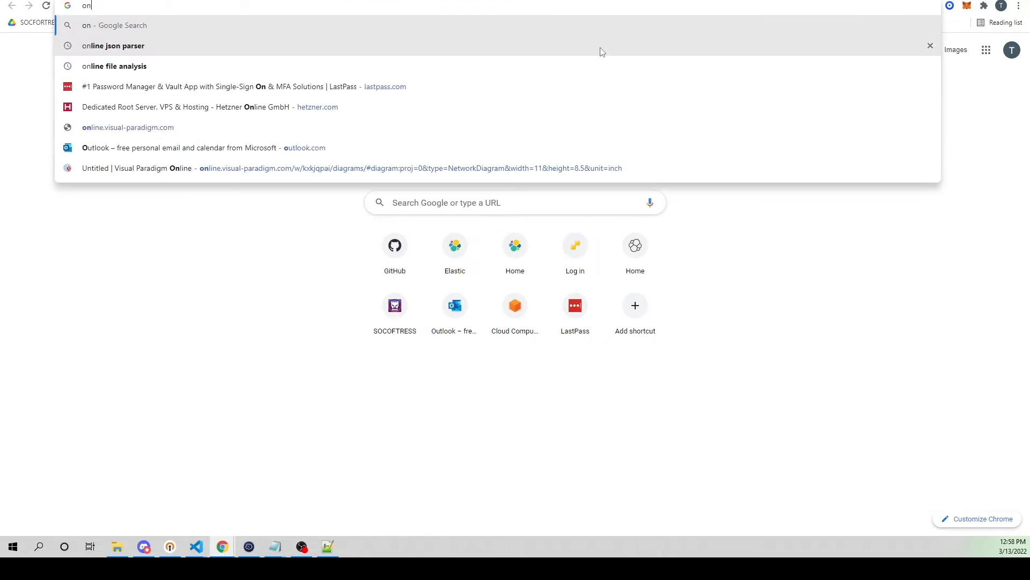
{"action": "key", "text": "Delete"}
{"action": "key", "text": "Down"}
{"action": "key", "text": "Return"}
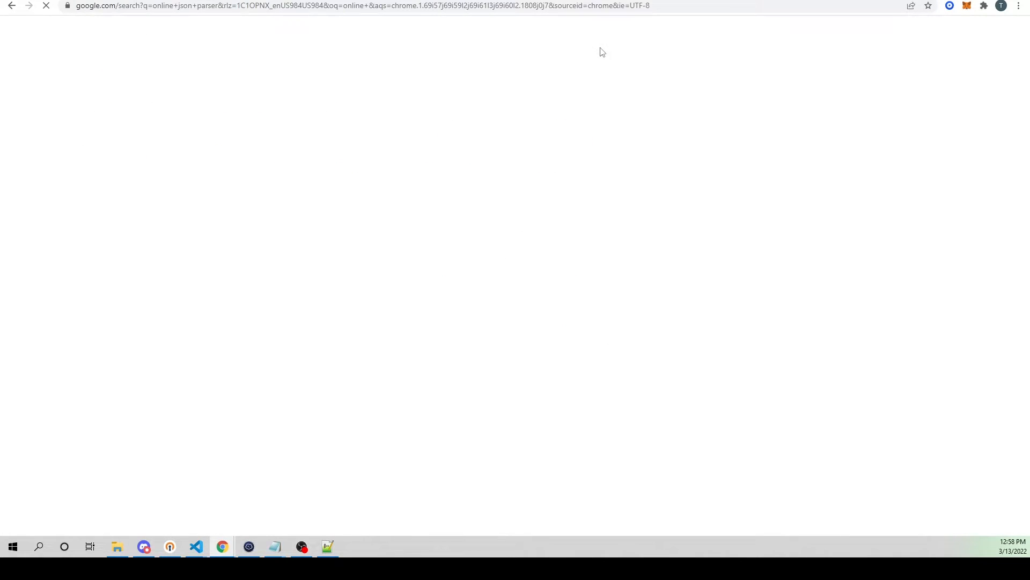
{"action": "left_click", "coordinate": [167, 133]}
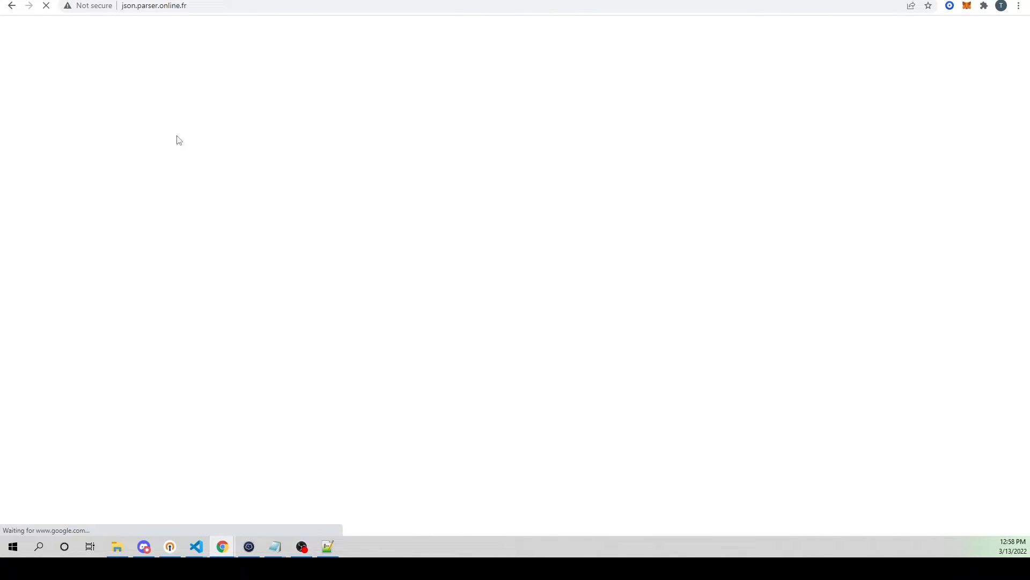
{"action": "key", "text": "ctrl+v"}
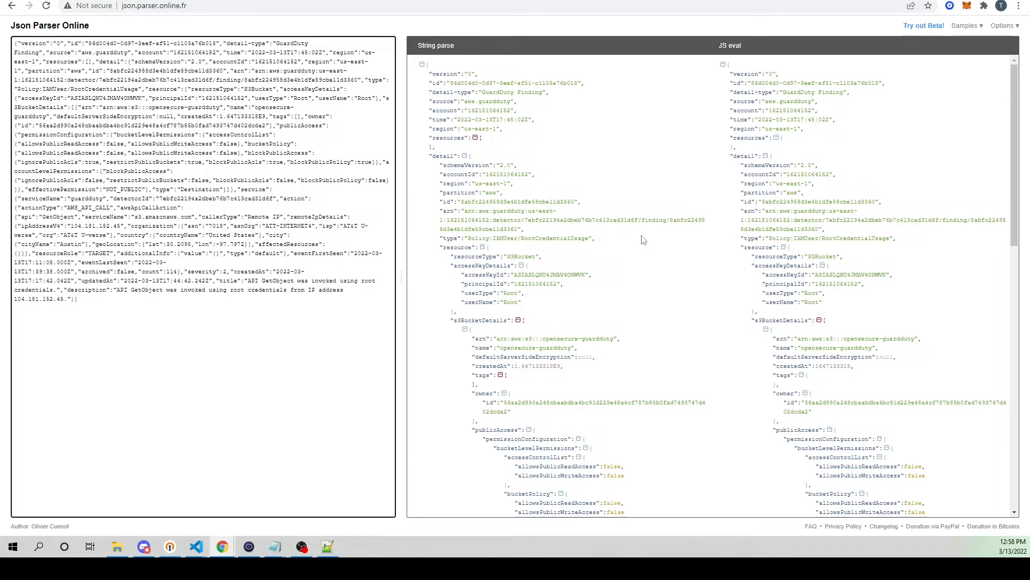
Step: Highlight the source value in the parsed finding, then return to local_rules.xml in Wazuh with the Ruleset Test closed
{"action": "mouse_move", "coordinate": [517, 101]}
{"action": "left_mouse_down"}
{"action": "mouse_move", "coordinate": [448, 94]}
{"action": "mouse_move", "coordinate": [429, 105]}
{"action": "mouse_move", "coordinate": [516, 102]}
{"action": "left_mouse_up"}
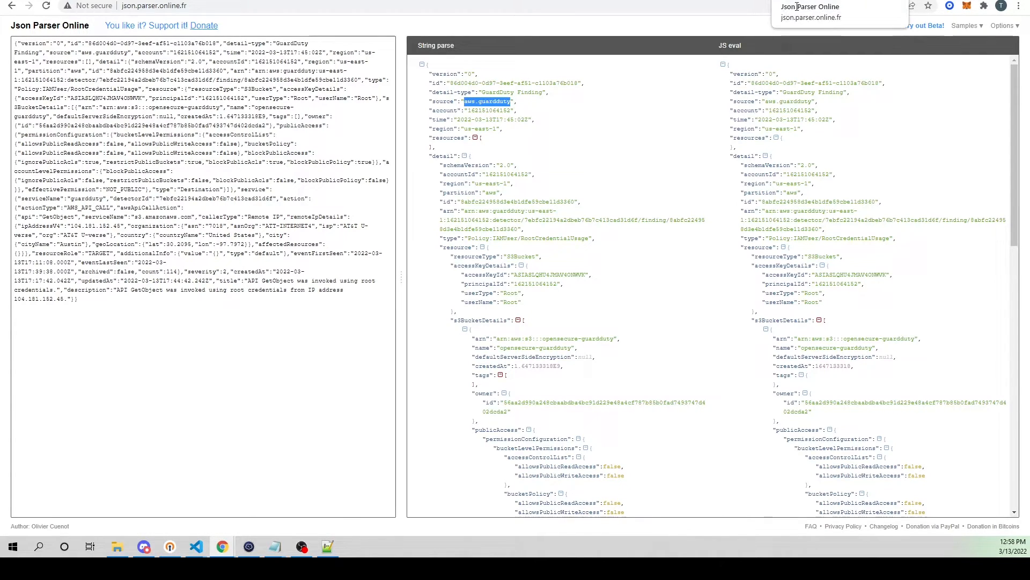
{"action": "left_click_drag", "start_coordinate": [465, 101], "coordinate": [509, 101]}
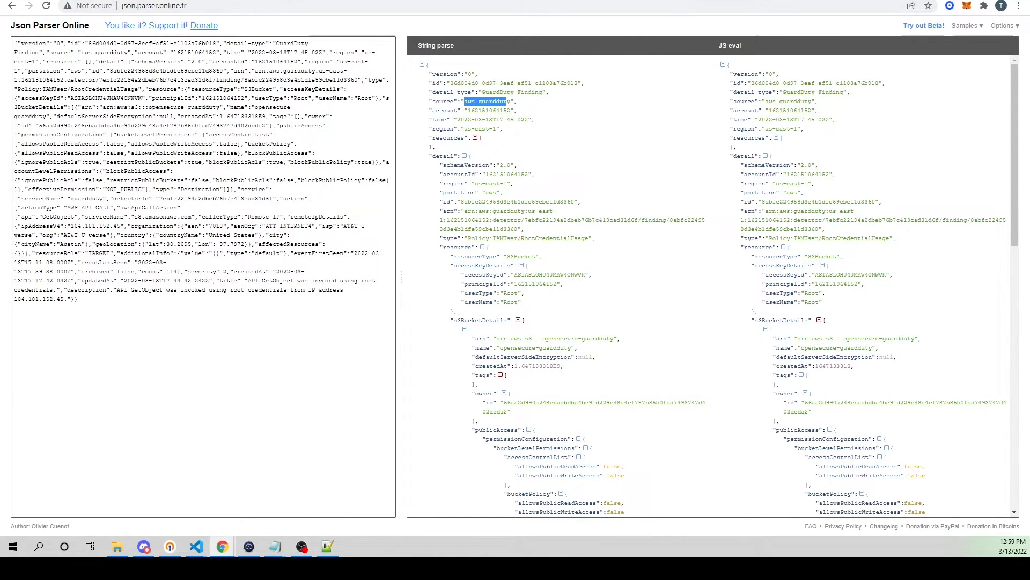
{"action": "left_click", "coordinate": [614, 0]}
{"action": "left_click", "coordinate": [432, 144]}
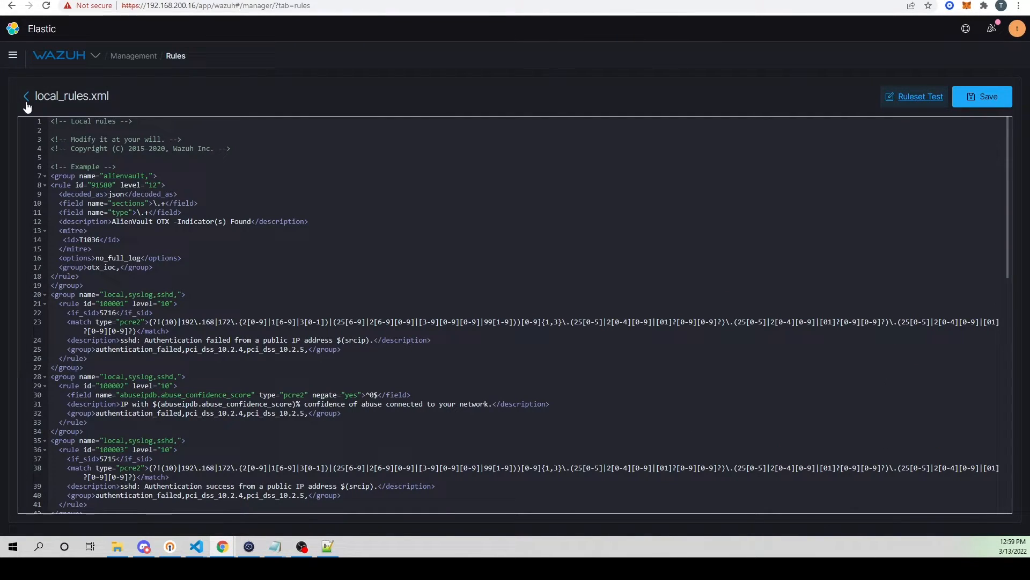
Step: Open a new rule group named "aws_guardduty,amazon" below the last group in local_rules.xml
{"action": "scroll", "coordinate": [515, 314], "scroll_direction": "down", "scroll_amount": 4}
{"action": "scroll", "coordinate": [282, 354], "scroll_direction": "down", "scroll_amount": 6}
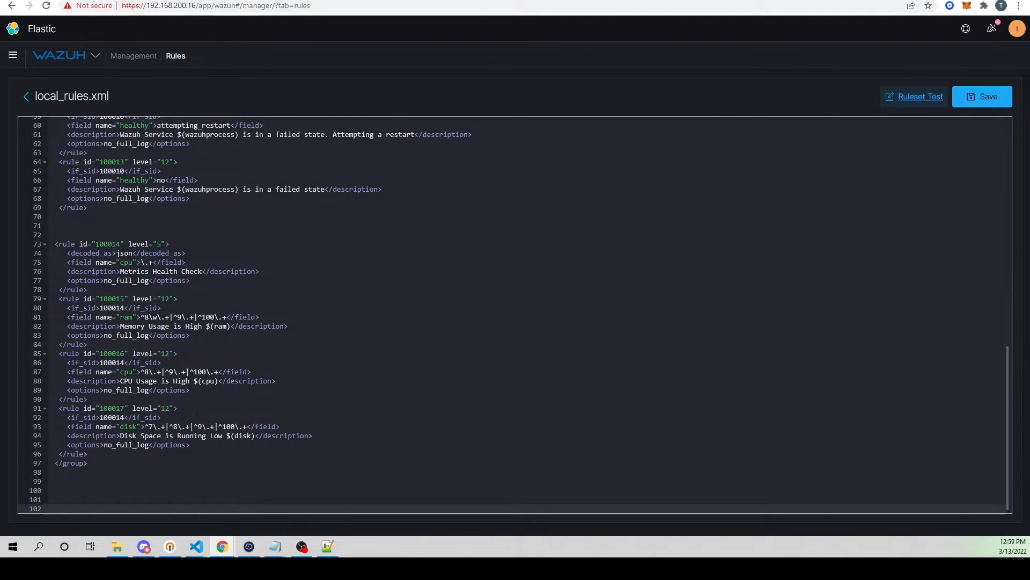
{"action": "left_click", "coordinate": [115, 460]}
{"action": "key", "text": "Return"}
{"action": "key", "text": "Return"}
{"action": "type", "text": "<group name=\"a"}
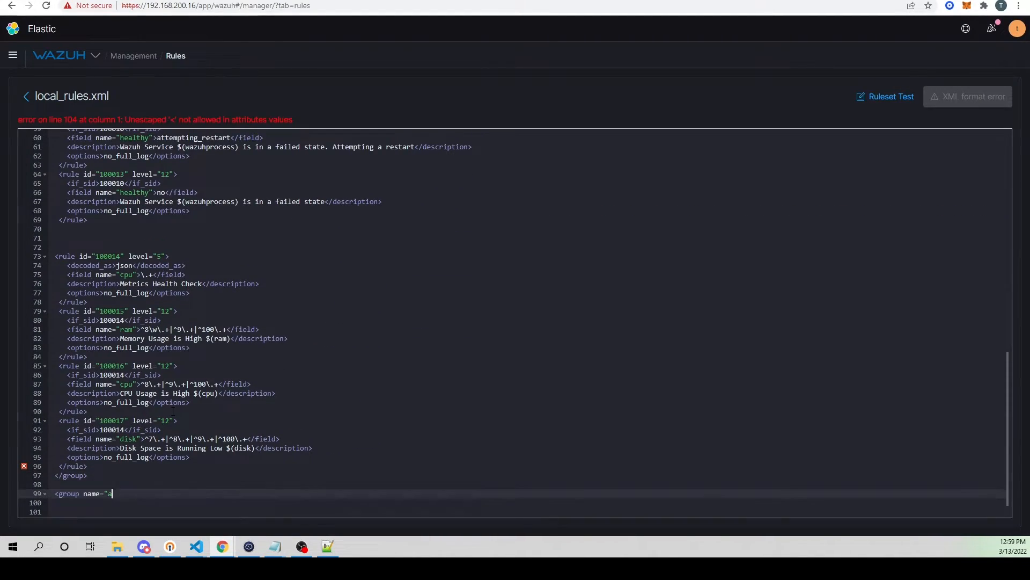
{"action": "type", "text": "ws_guardduty,amazon\">"}
{"action": "key", "text": "Return"}
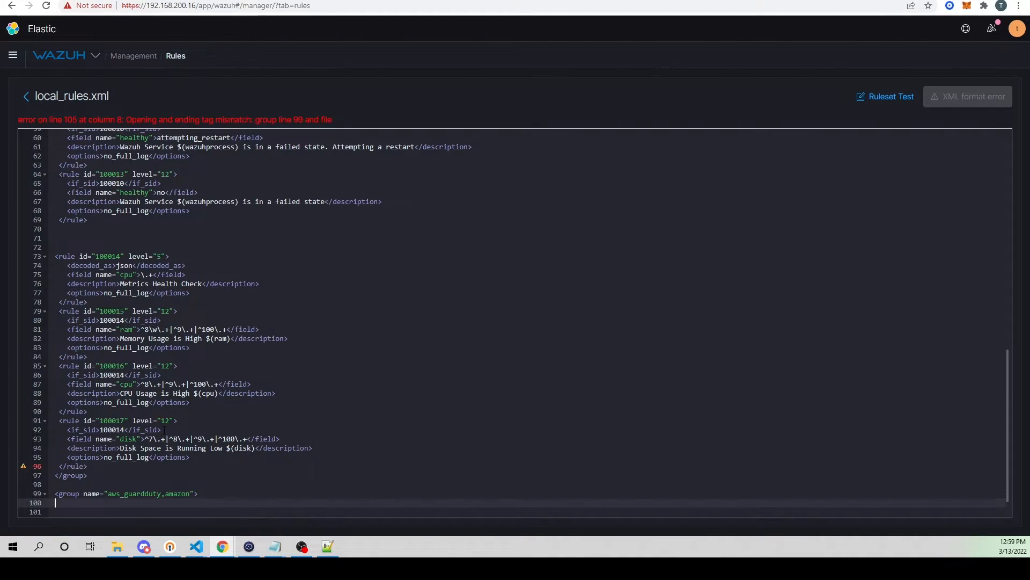
Step: Copy rule 100010 from the wazuh,healthcheck group into the new aws_guardduty group and close that group with a </group> tag
{"action": "scroll", "coordinate": [515, 322], "scroll_direction": "up", "scroll_amount": 5}
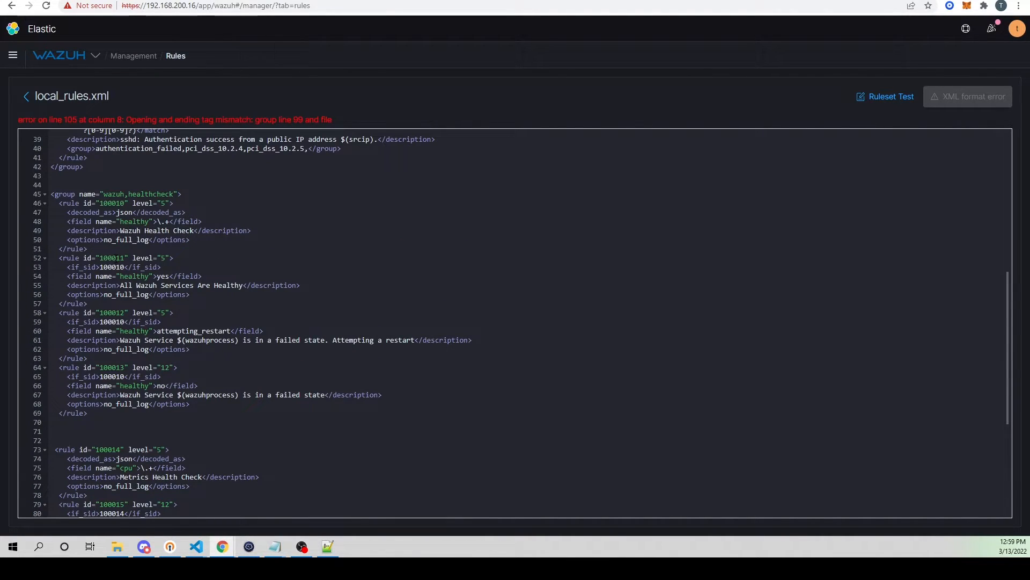
{"action": "left_click", "coordinate": [180, 203]}
{"action": "left_click", "coordinate": [93, 194]}
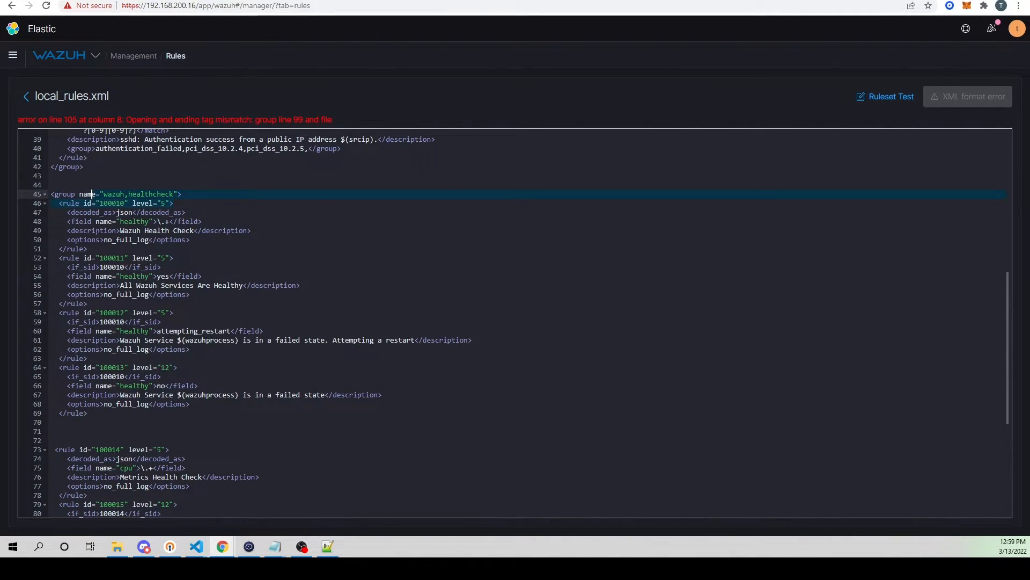
{"action": "left_click_drag", "start_coordinate": [51, 249], "coordinate": [59, 203]}
{"action": "key", "text": "ctrl+c"}
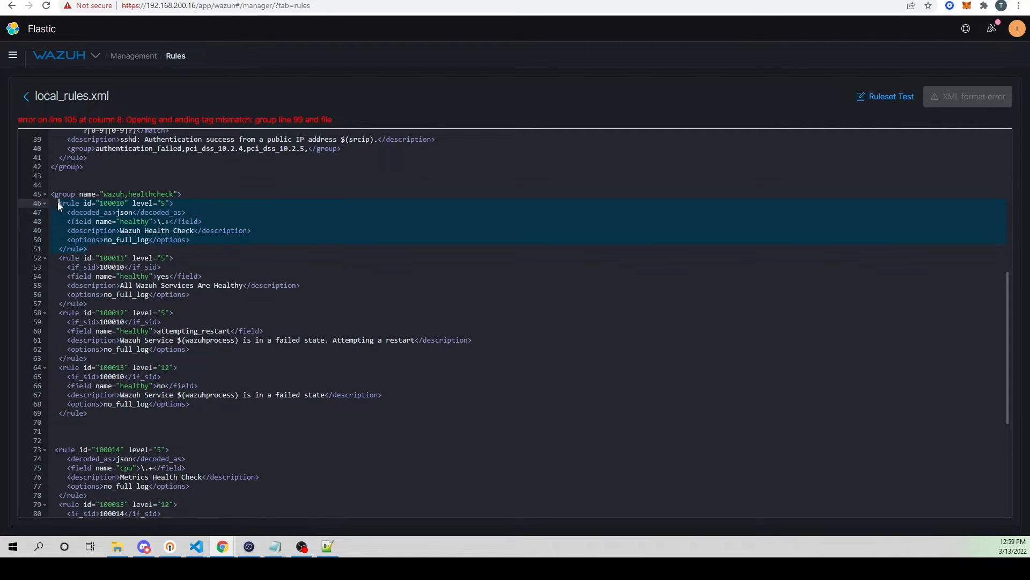
{"action": "scroll", "coordinate": [118, 246], "scroll_direction": "down", "scroll_amount": 10}
{"action": "left_click", "coordinate": [128, 468]}
{"action": "key", "text": "ctrl+v"}
{"action": "key", "text": "Return"}
{"action": "type", "text": "<"}
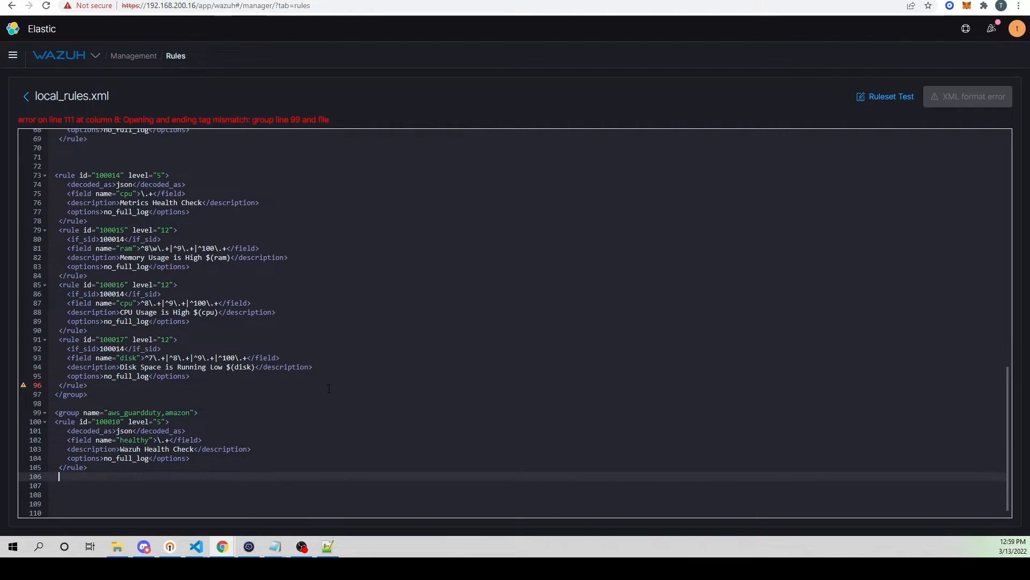
{"action": "type", "text": "/group"}
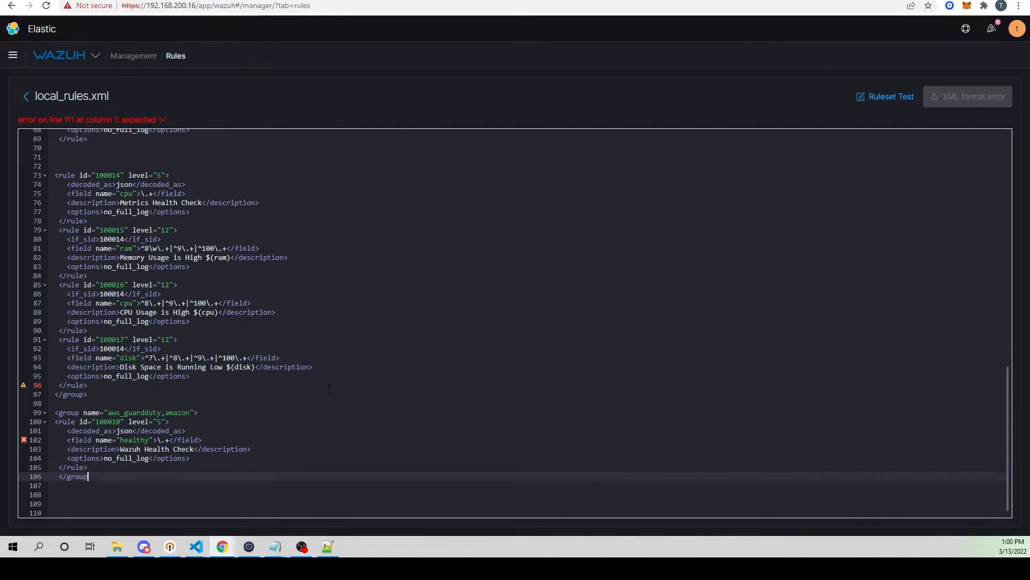
{"action": "type", "text": ">"}
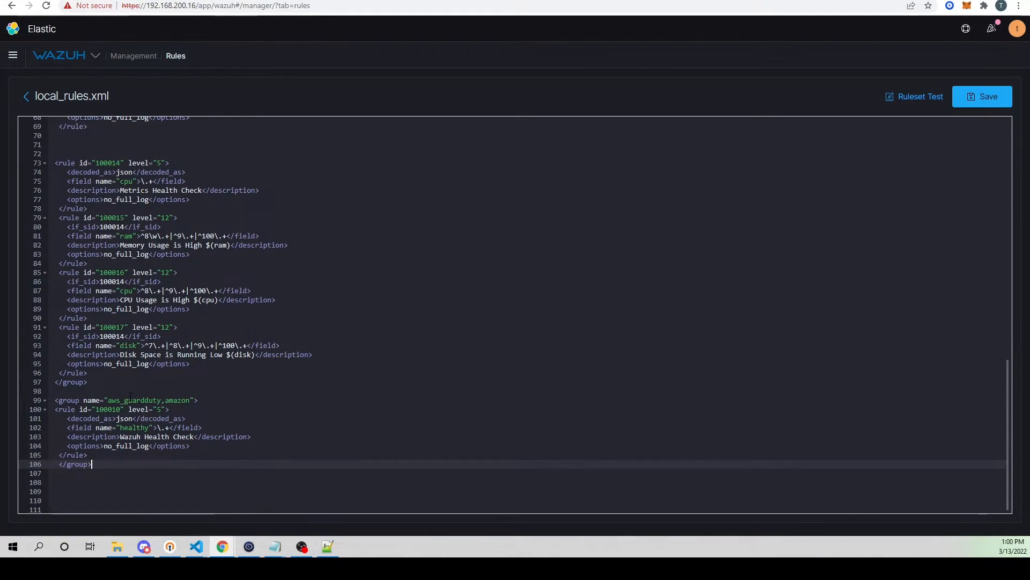
Step: Set the ID of the copied rule in the aws_guardduty group to 100020
{"action": "left_click", "coordinate": [122, 408]}
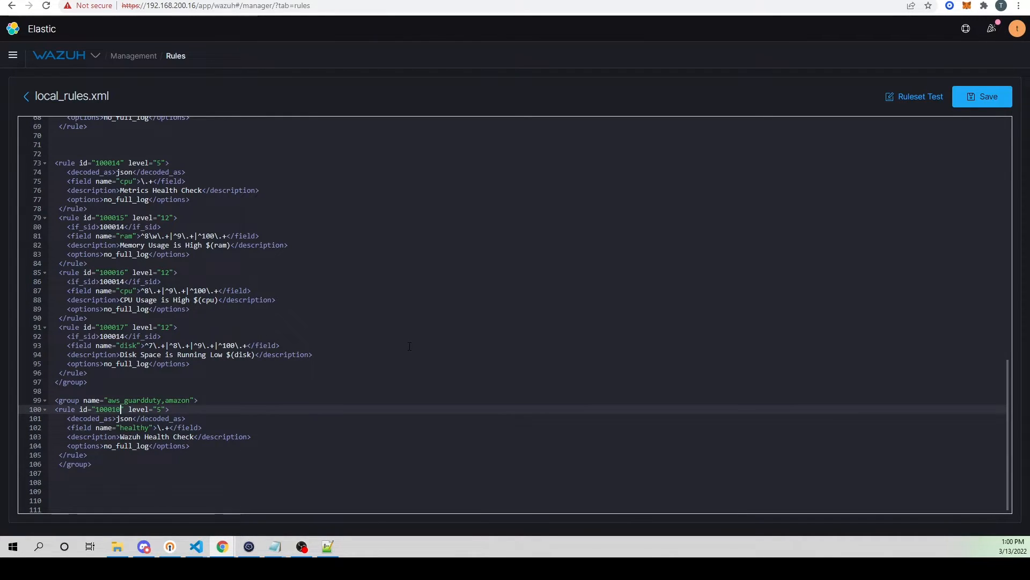
{"action": "key", "text": "BackSpace"}
{"action": "key", "text": "BackSpace"}
{"action": "type", "text": "20"}
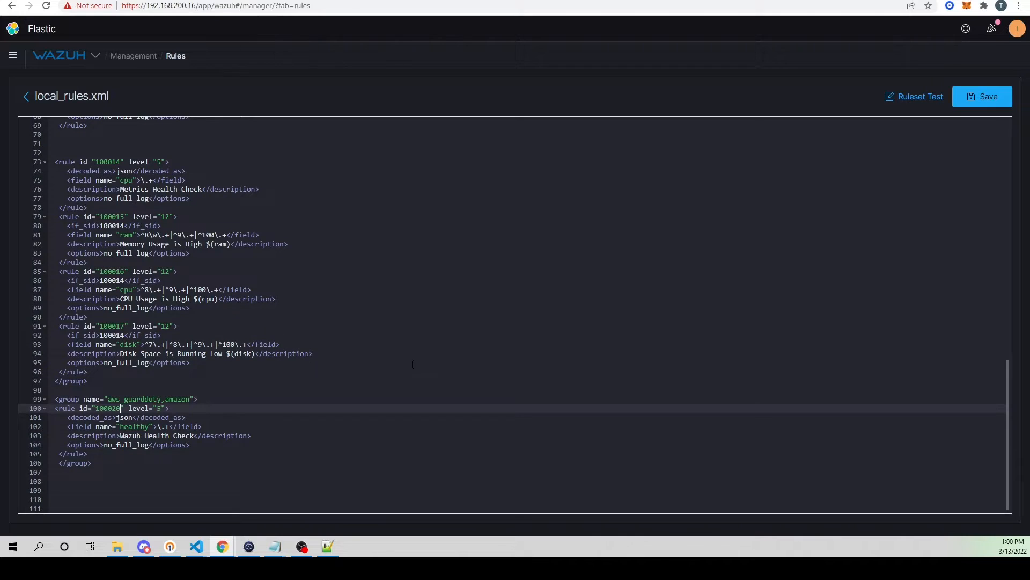
Step: Copy the key "source" from the parsed finding and use it as the field name in rule 100020
{"action": "left_click", "coordinate": [131, 417]}
{"action": "left_click", "coordinate": [848, 0]}
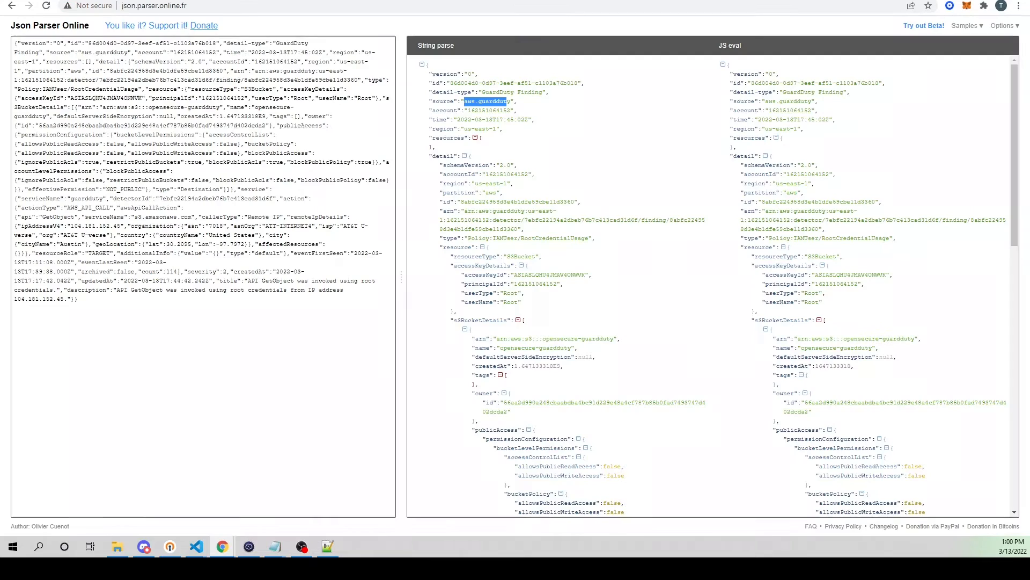
{"action": "left_click", "coordinate": [719, 0]}
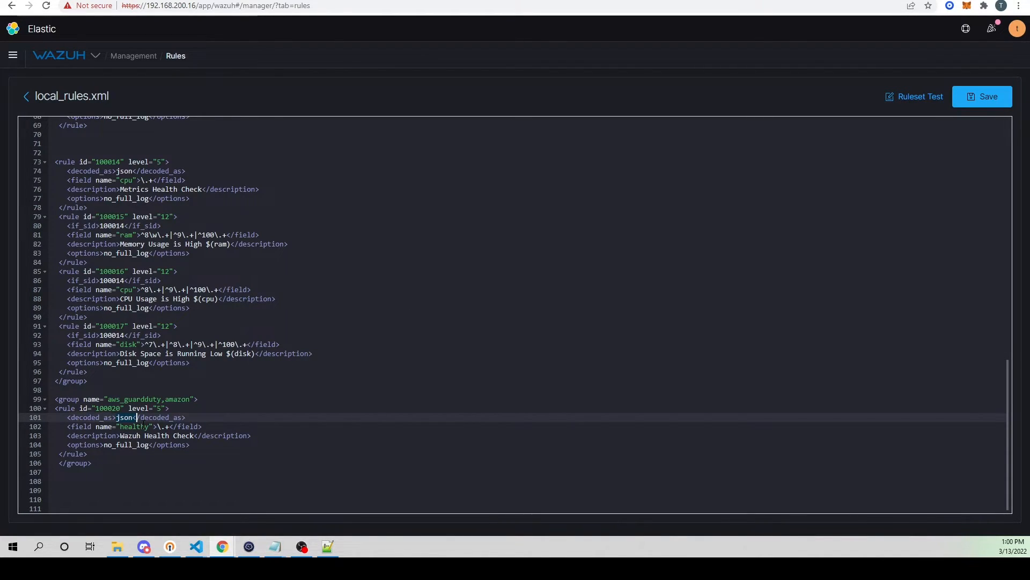
{"action": "left_click", "coordinate": [147, 426]}
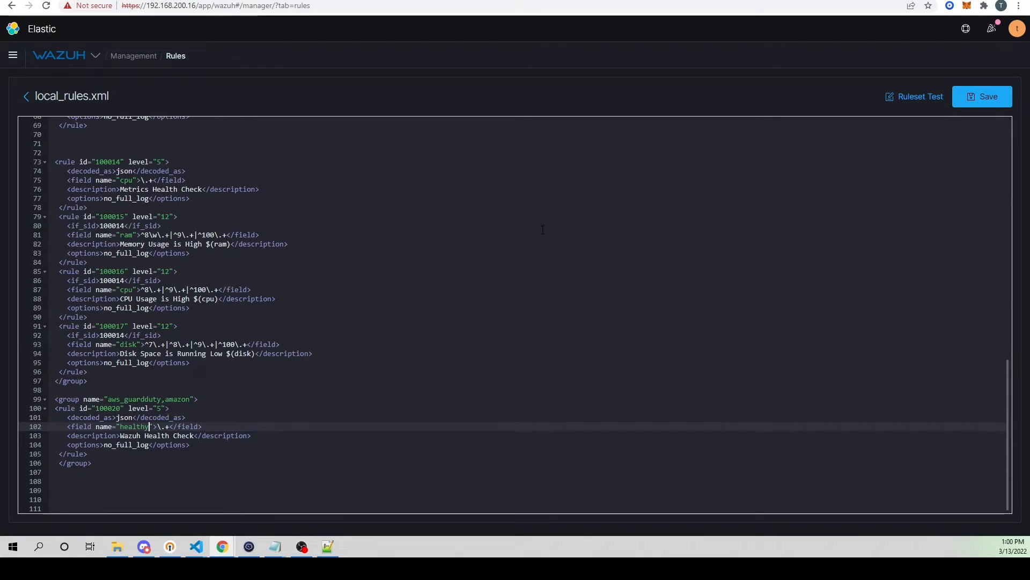
{"action": "left_click", "coordinate": [711, 0]}
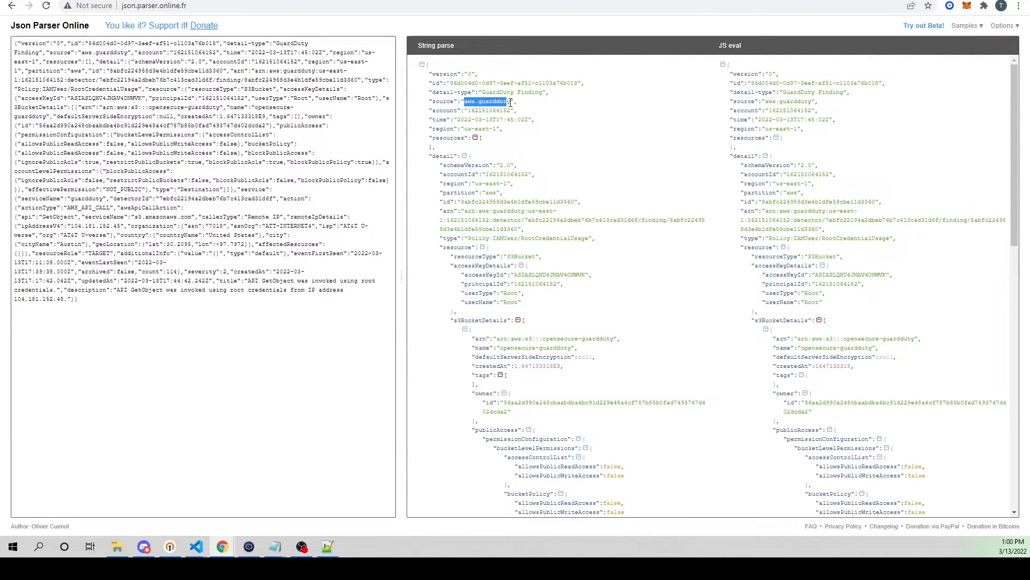
{"action": "left_click_drag", "start_coordinate": [432, 101], "coordinate": [455, 101]}
{"action": "key", "text": "ctrl+c"}
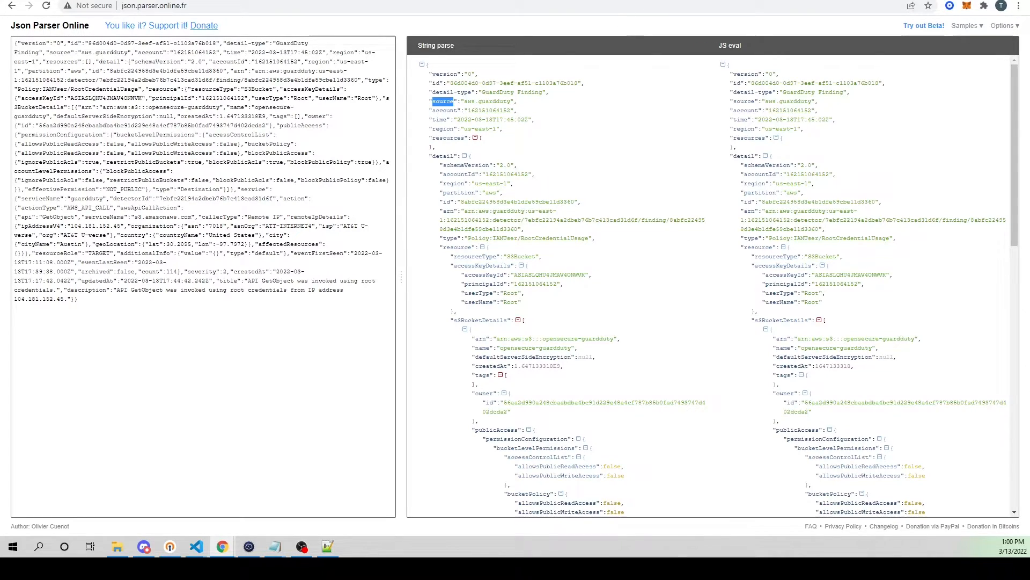
{"action": "left_click", "coordinate": [639, 1]}
{"action": "key", "text": "BackSpace"}
{"action": "key", "text": "BackSpace"}
{"action": "key", "text": "BackSpace"}
{"action": "key", "text": "BackSpace"}
{"action": "key", "text": "BackSpace"}
{"action": "key", "text": "BackSpace"}
{"action": "key", "text": "BackSpace"}
{"action": "key", "text": "ctrl+v"}
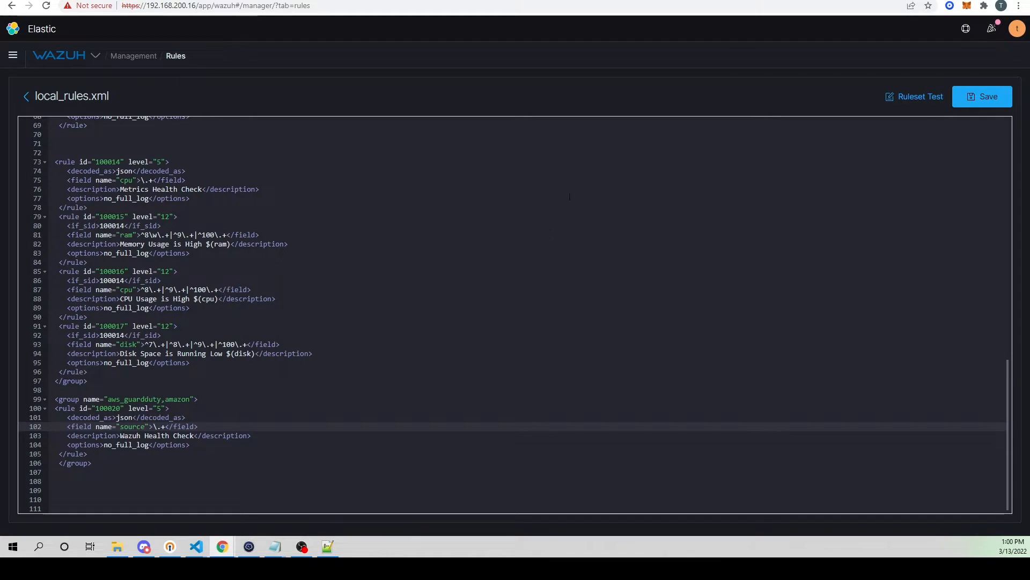
Step: Copy the source value aws.guardduty from the parsed finding and make it the field's match value in rule 100020
{"action": "left_click", "coordinate": [648, 0]}
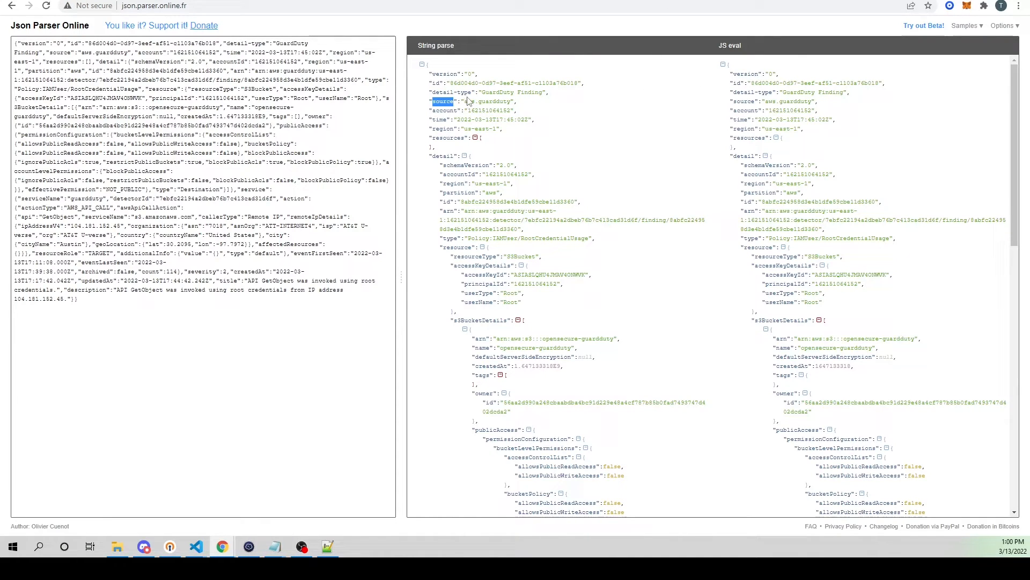
{"action": "left_click_drag", "start_coordinate": [465, 102], "coordinate": [508, 102]}
{"action": "key", "text": "ctrl+c"}
{"action": "right_click", "coordinate": [504, 103]}
{"action": "left_click", "coordinate": [539, 115]}
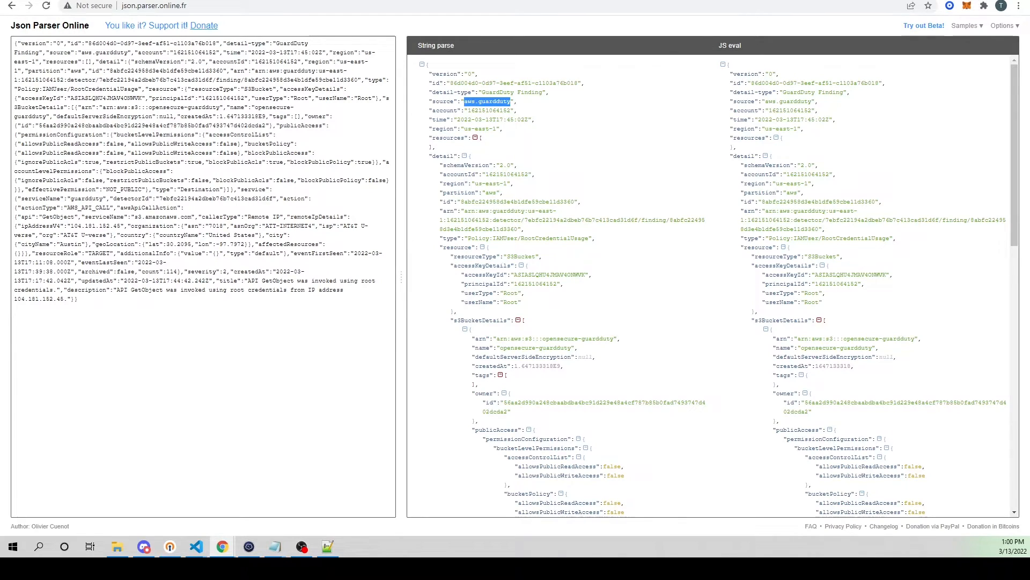
{"action": "left_click", "coordinate": [266, 0]}
{"action": "left_click", "coordinate": [166, 426]}
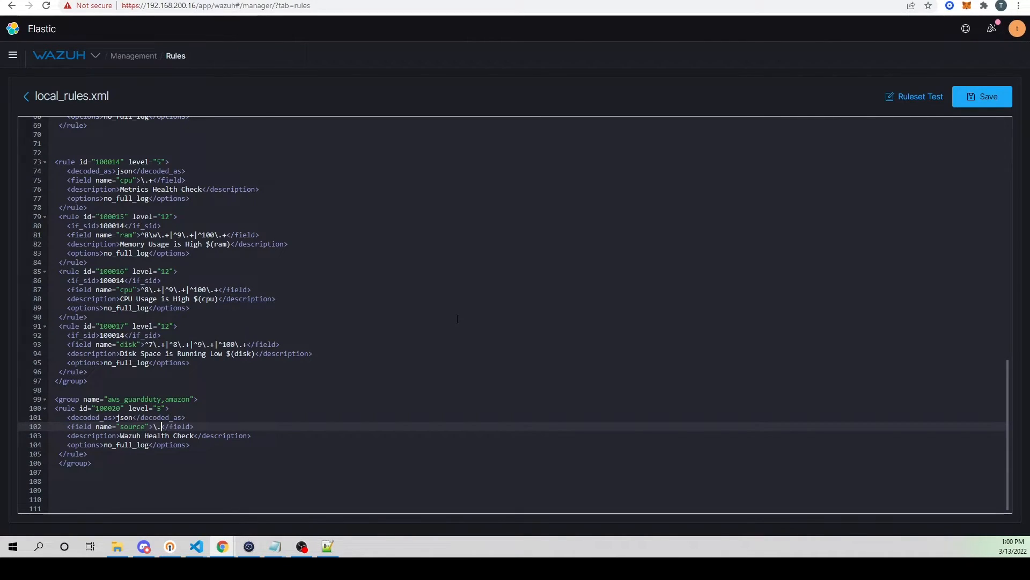
{"action": "key", "text": "BackSpace"}
{"action": "key", "text": "BackSpace"}
{"action": "key", "text": "BackSpace"}
{"action": "key", "text": "ctrl+v"}
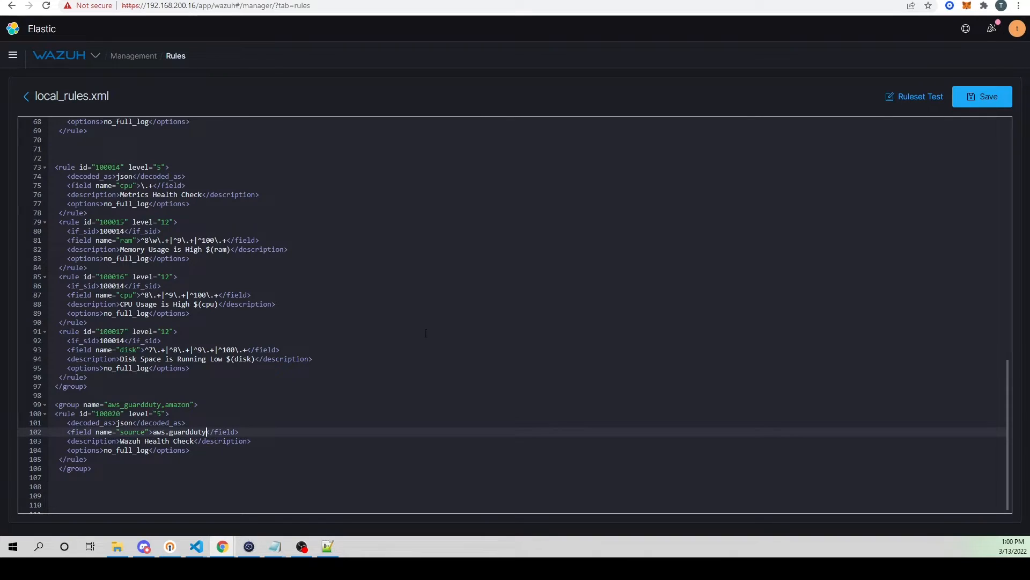
Step: Replace the description of rule 100020 with "AWS GuardDuty Alert"
{"action": "left_click", "coordinate": [194, 441]}
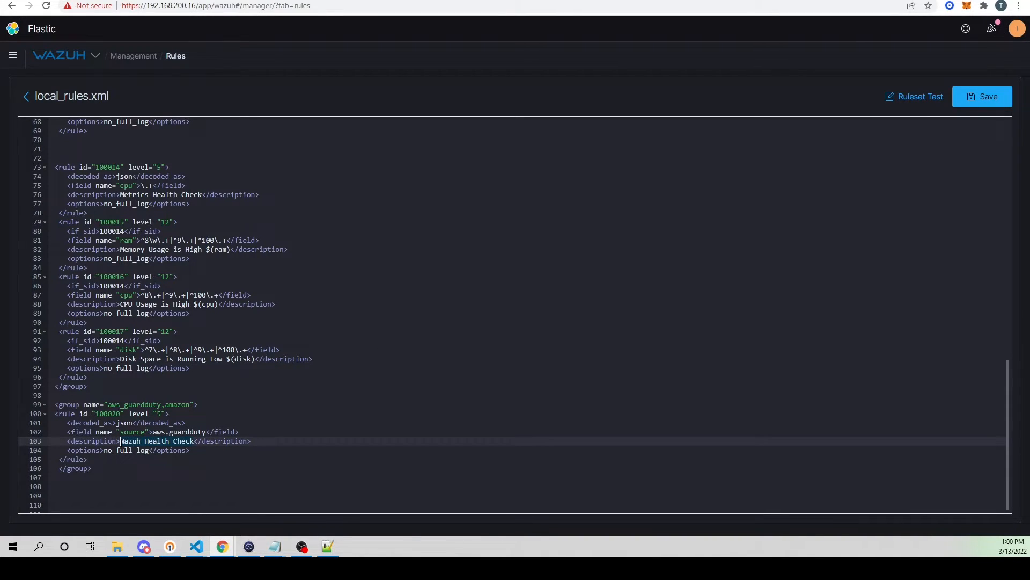
{"action": "key", "text": "ctrl+BackSpace"}
{"action": "key", "text": "ctrl+BackSpace"}
{"action": "key", "text": "ctrl+BackSpace"}
{"action": "type", "text": "AWS Gu"}
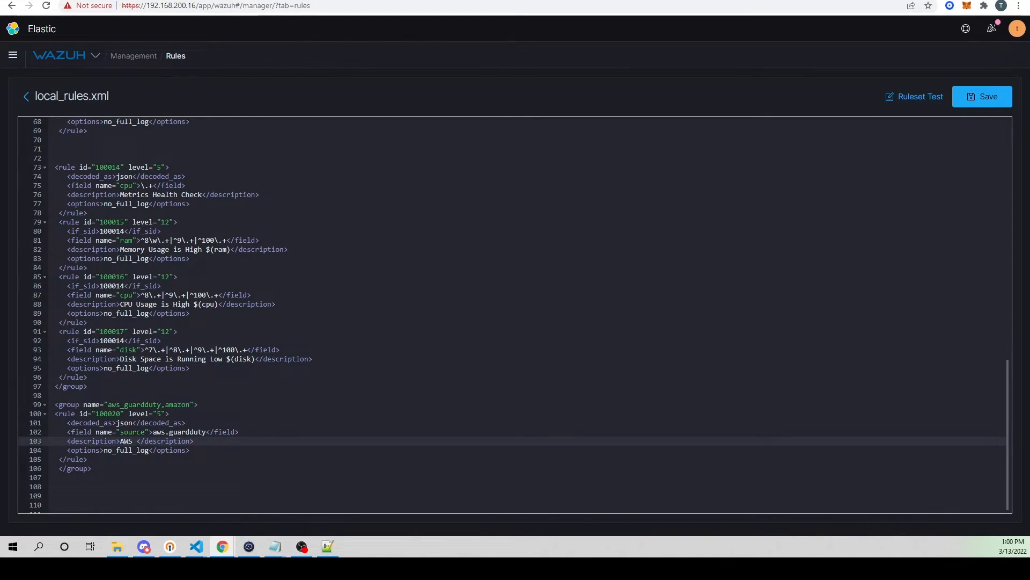
{"action": "type", "text": "ardDUT"}
{"action": "key", "text": "BackSpace"}
{"action": "key", "text": "BackSpace"}
{"action": "type", "text": "uty Alert"}
{"action": "left_click", "coordinate": [155, 466]}
{"action": "left_click", "coordinate": [130, 451]}
Step: Save local_rules.xml and restart the Wazuh manager to apply the new rule
{"action": "left_click", "coordinate": [997, 101]}
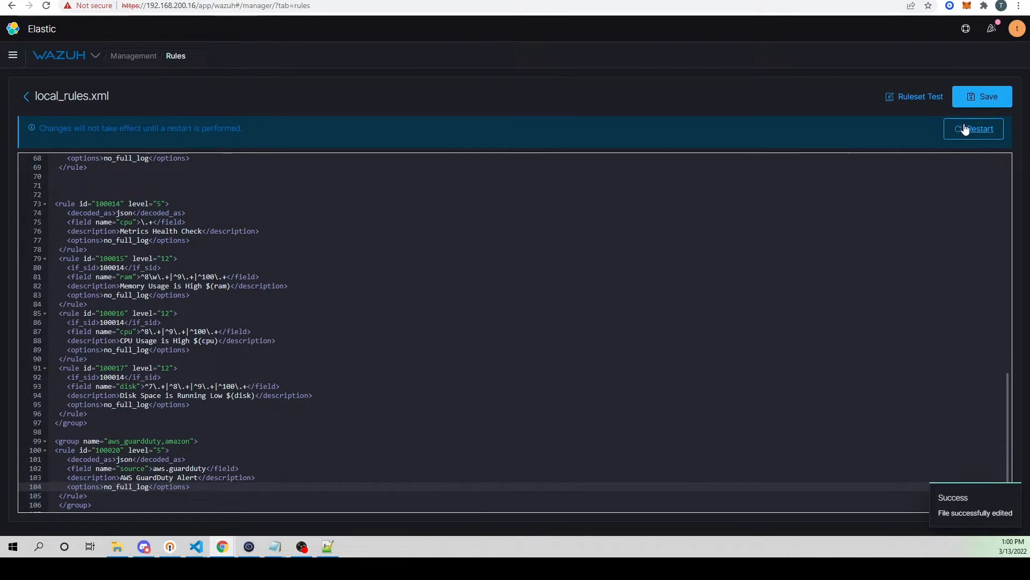
{"action": "left_click", "coordinate": [973, 127]}
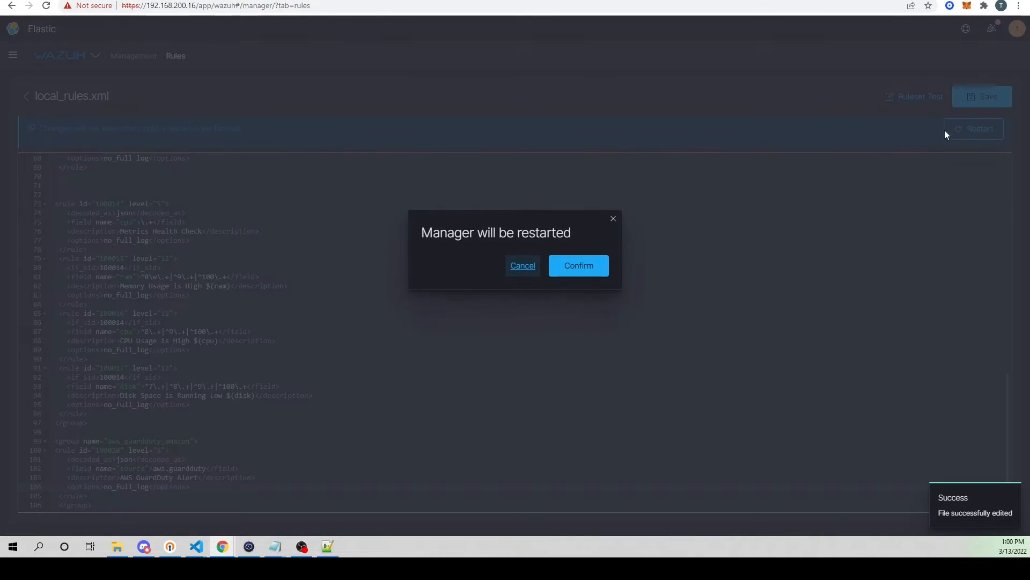
{"action": "left_click", "coordinate": [585, 275]}
{"action": "scroll", "coordinate": [397, 383], "scroll_direction": "down", "scroll_amount": 1}
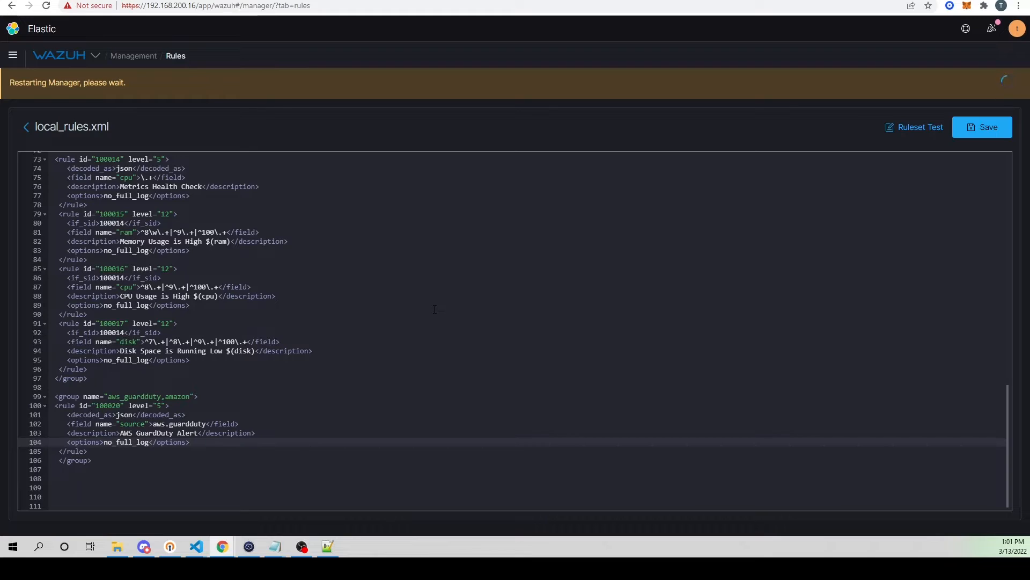
Step: Copy the finding's full JSON from the log file open in the text editor and run it through Wazuh's Ruleset Test
{"action": "left_click", "coordinate": [336, 546]}
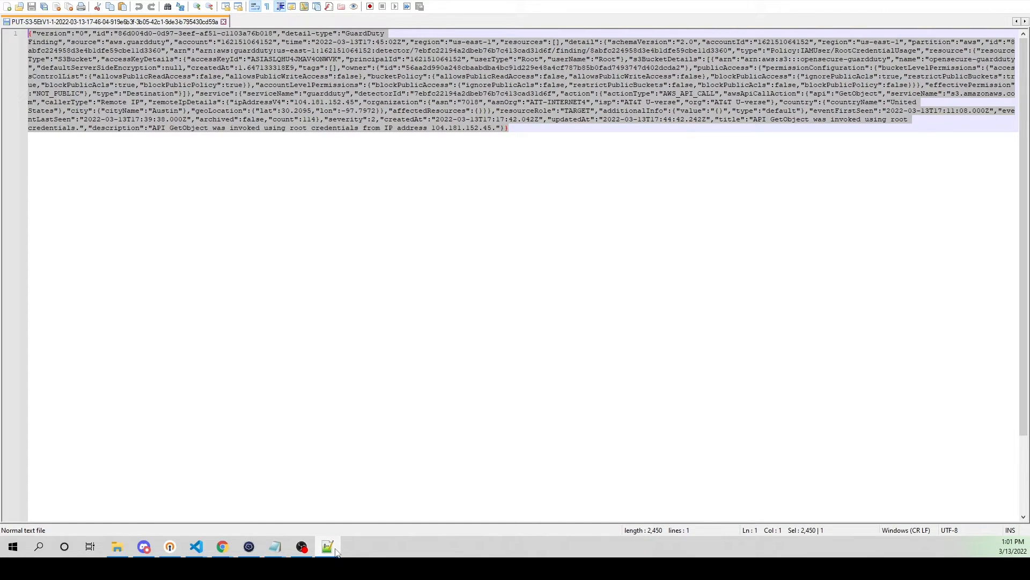
{"action": "key", "text": "alt+Tab"}
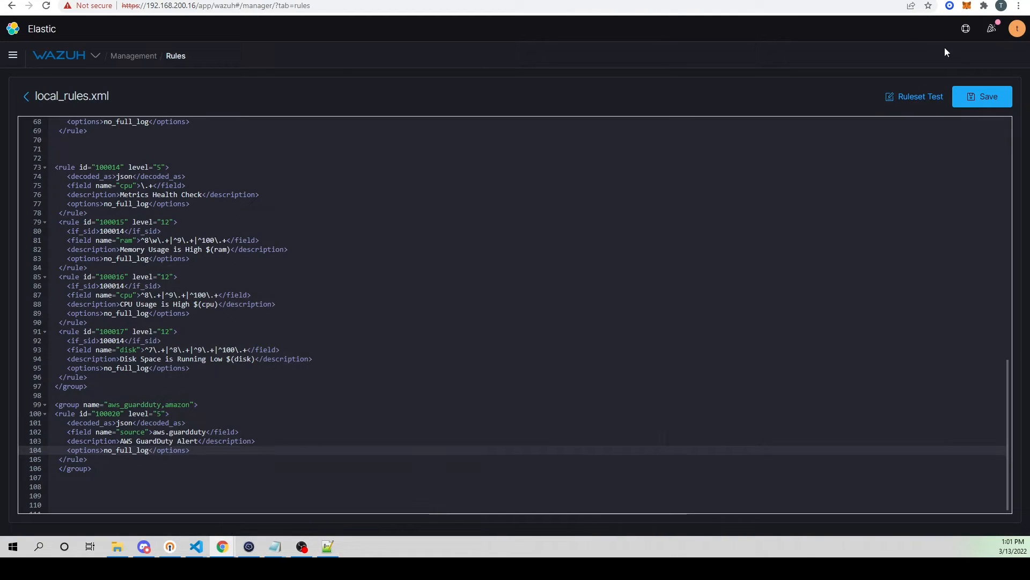
{"action": "left_click", "coordinate": [915, 97]}
{"action": "key", "text": "ctrl+v"}
{"action": "left_click", "coordinate": [579, 259]}
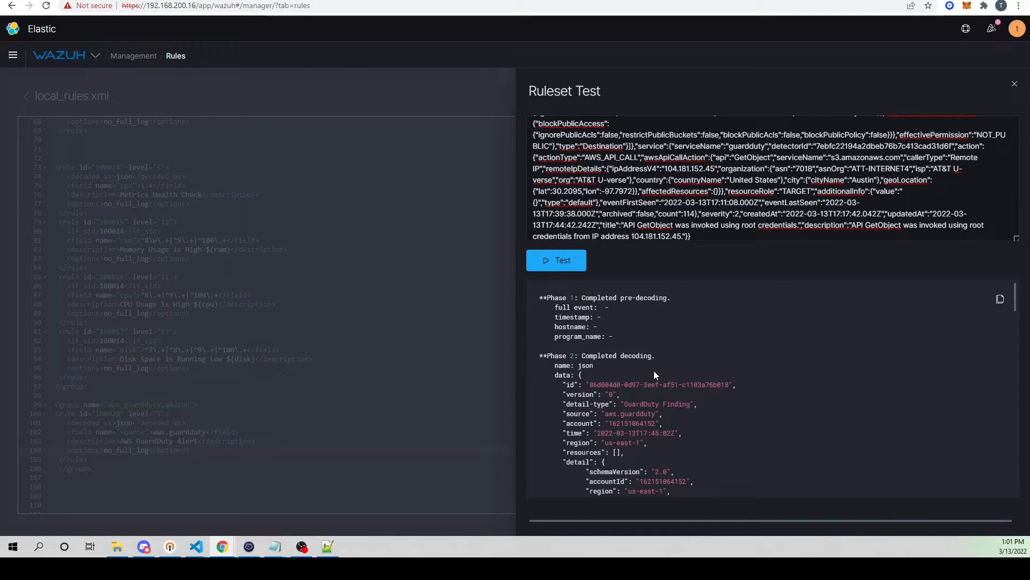
Step: Examine the Ruleset Test output, covering the decoded finding fields and the matched rule's ID, level, description and groups
{"action": "scroll", "coordinate": [690, 317], "scroll_direction": "down", "scroll_amount": 2}
{"action": "scroll", "coordinate": [633, 349], "scroll_direction": "up", "scroll_amount": 2}
{"action": "scroll", "coordinate": [622, 311], "scroll_direction": "down", "scroll_amount": 1}
{"action": "scroll", "coordinate": [622, 316], "scroll_direction": "down", "scroll_amount": 4}
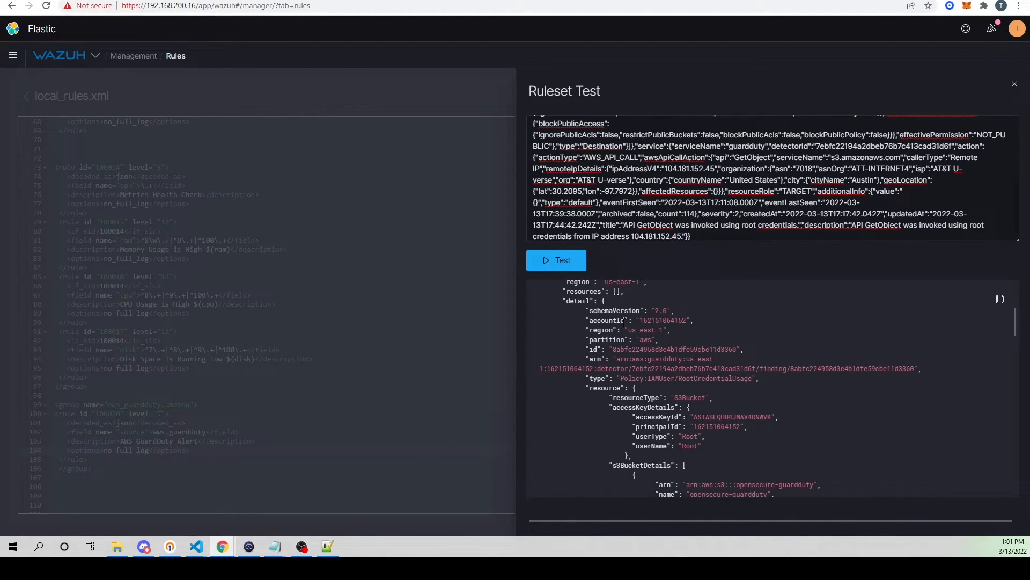
{"action": "scroll", "coordinate": [633, 333], "scroll_direction": "down", "scroll_amount": 10}
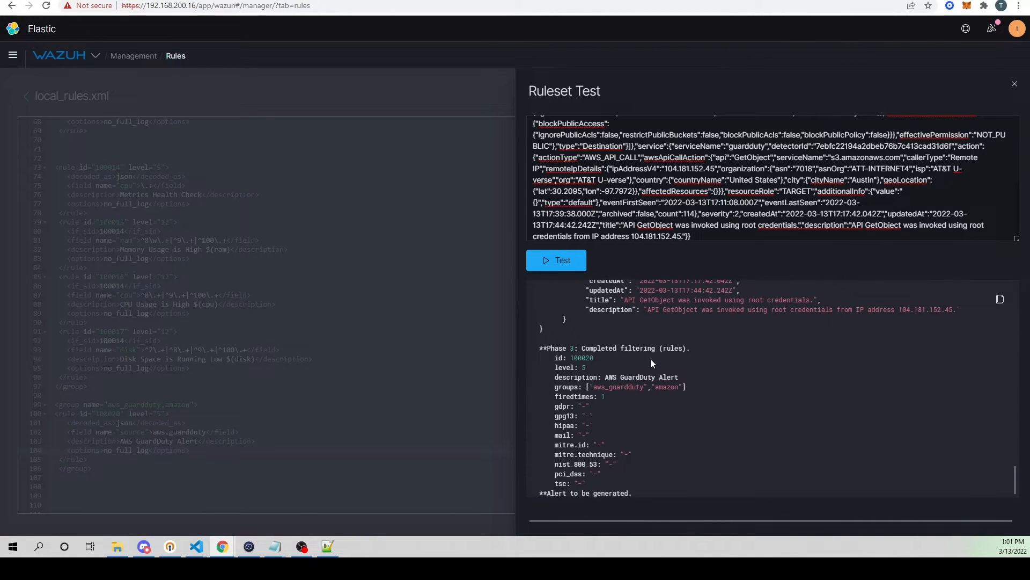
{"action": "left_click_drag", "start_coordinate": [563, 357], "coordinate": [597, 358]}
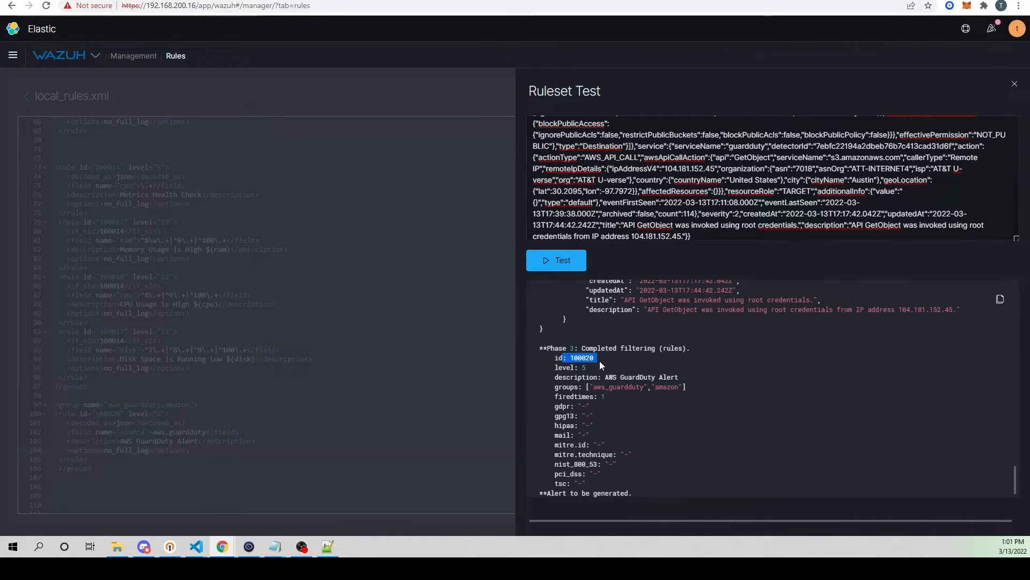
{"action": "scroll", "coordinate": [644, 399], "scroll_direction": "up", "scroll_amount": 3}
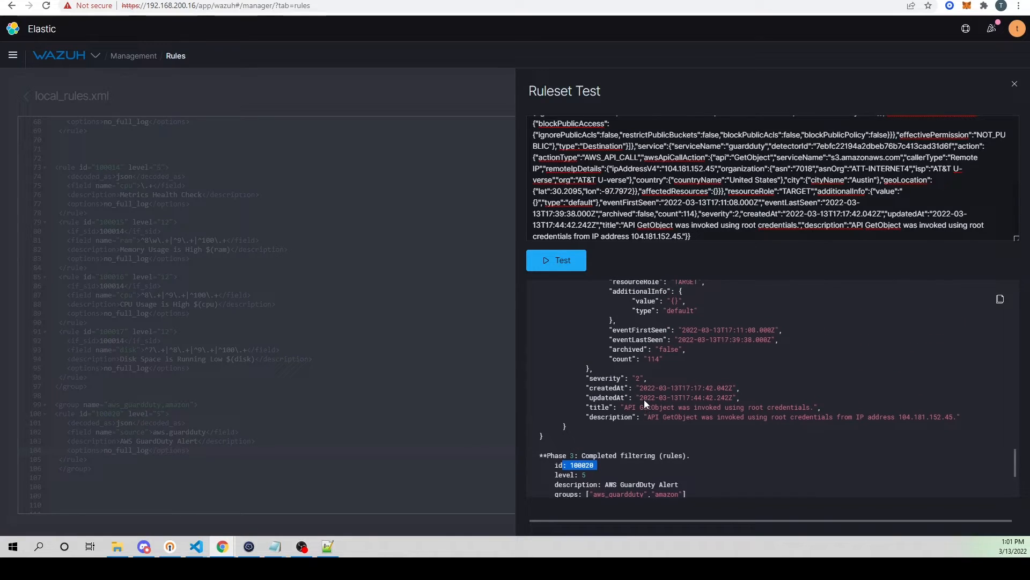
{"action": "scroll", "coordinate": [671, 424], "scroll_direction": "up", "scroll_amount": 4}
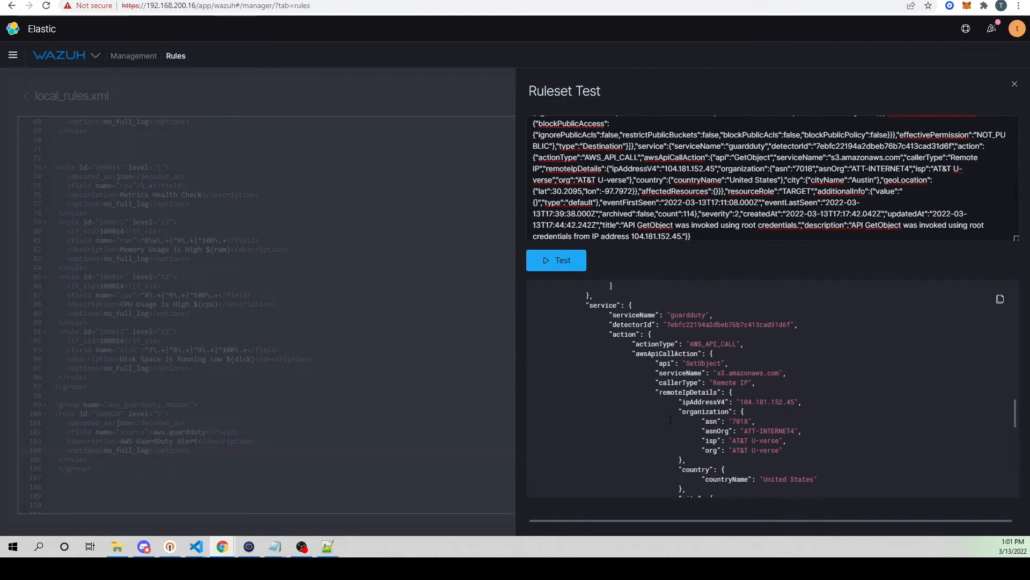
Step: Review the Ruleset Test output back to its pre-decoding phase and close the test
{"action": "scroll", "coordinate": [678, 403], "scroll_direction": "up", "scroll_amount": 7}
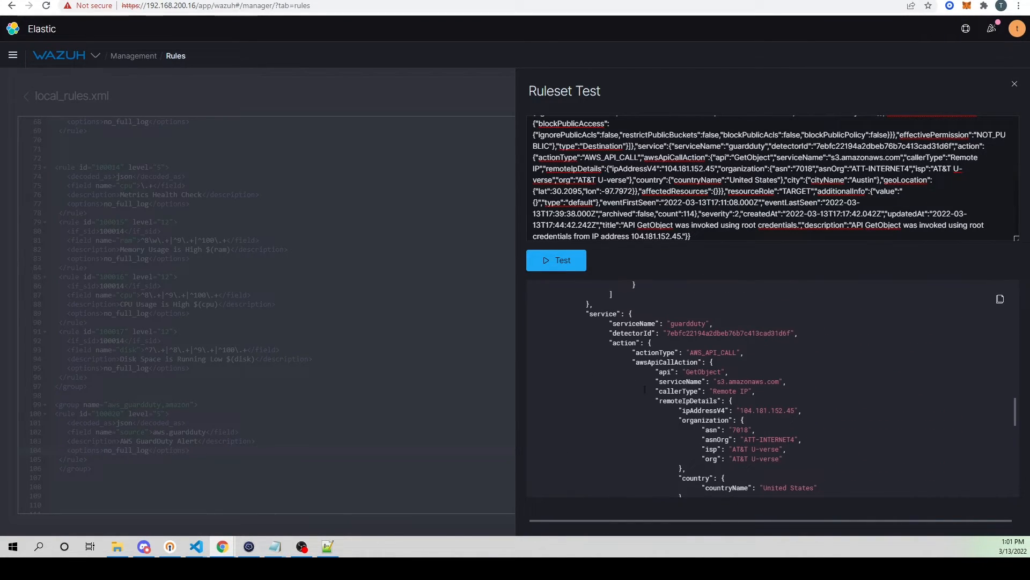
{"action": "scroll", "coordinate": [677, 403], "scroll_direction": "up", "scroll_amount": 10}
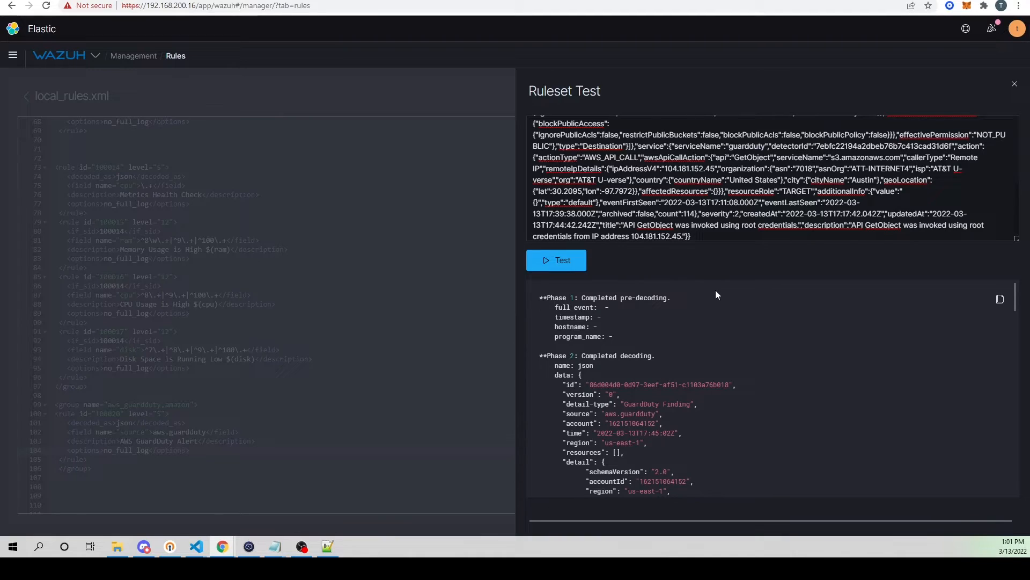
{"action": "key", "text": "Escape"}
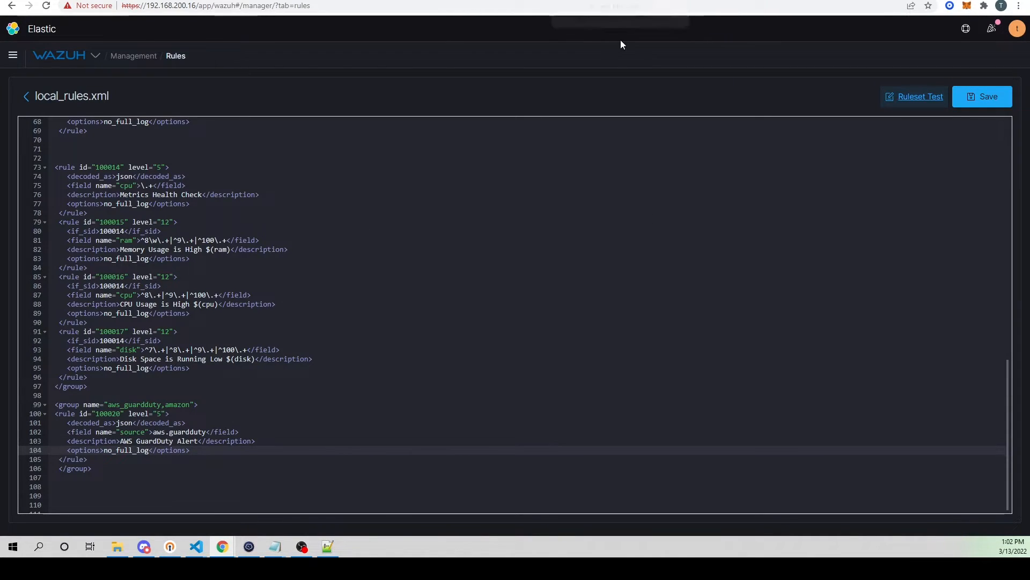
Step: Switch to the AWS console, search for the IAM service and open its list of users
{"action": "left_click", "coordinate": [617, 0]}
{"action": "left_click", "coordinate": [537, 0]}
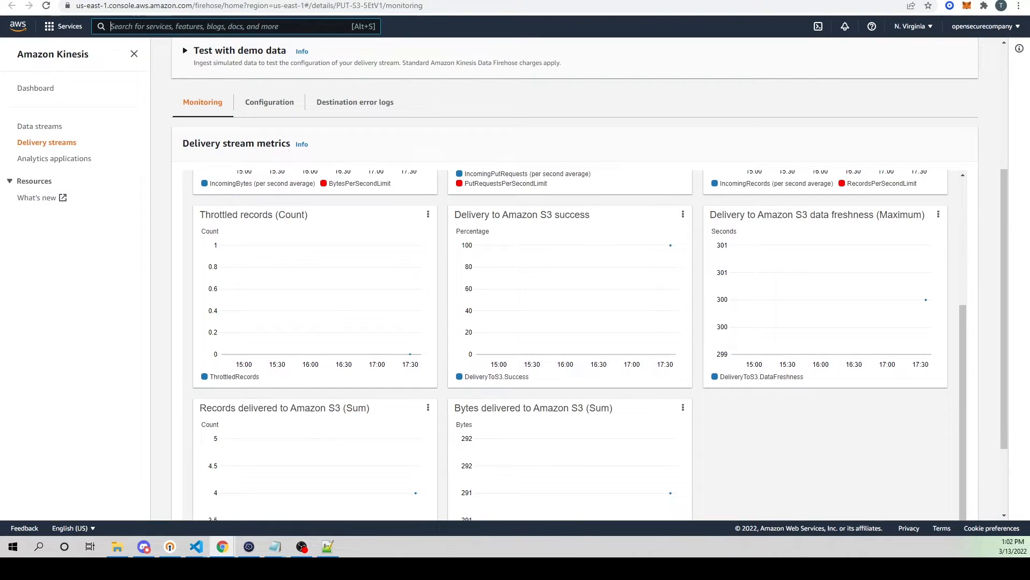
{"action": "left_click", "coordinate": [233, 29]}
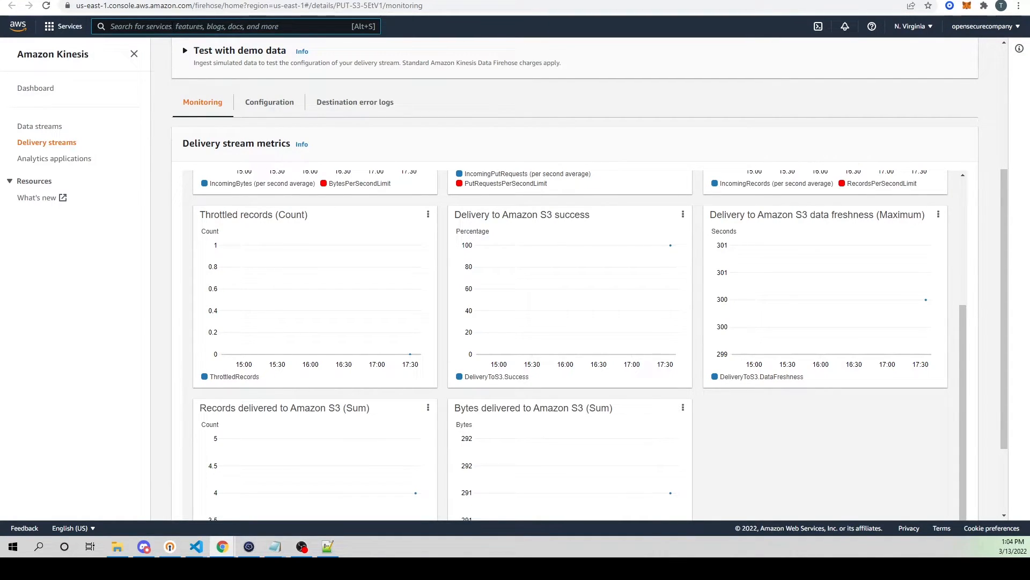
{"action": "type", "text": "iam"}
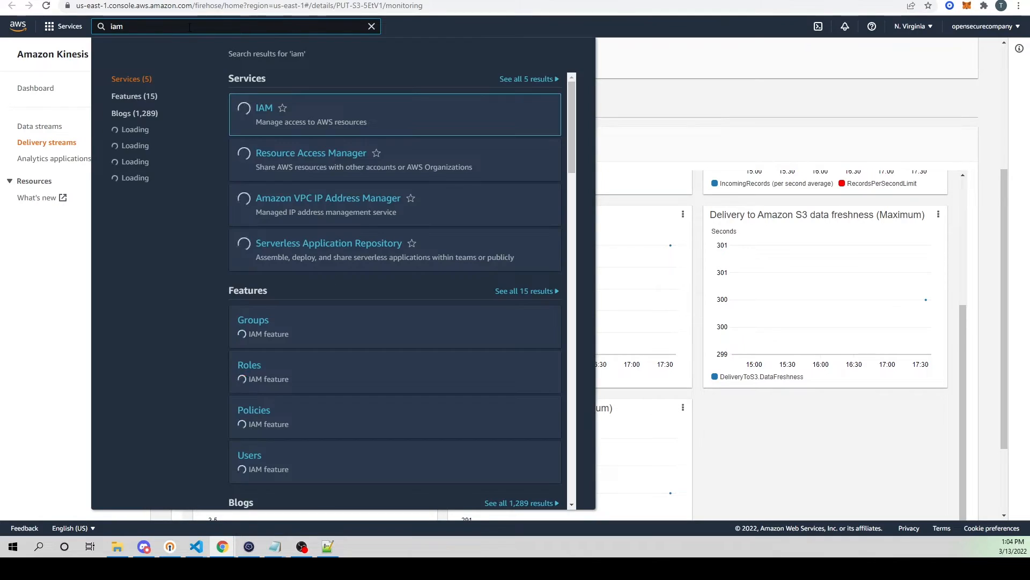
{"action": "left_click", "coordinate": [269, 109]}
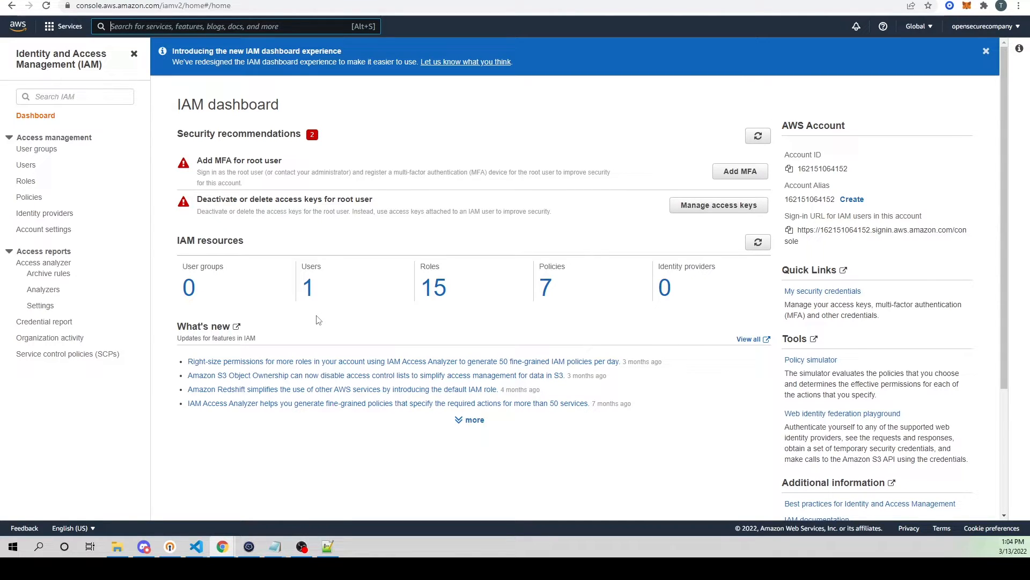
{"action": "left_click", "coordinate": [313, 286]}
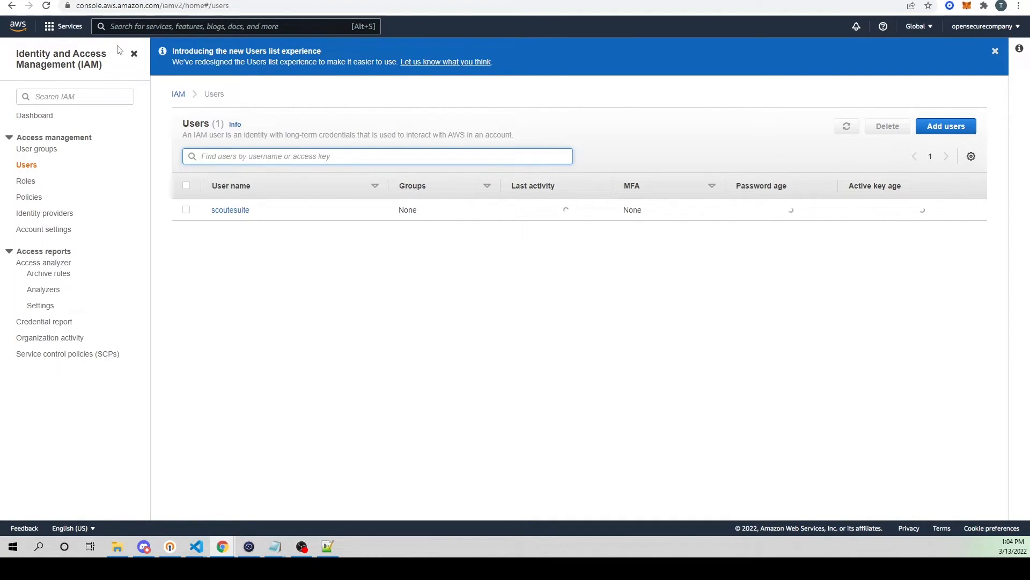
Step: Add an IAM user named wazuh-aws with Access key - Programmatic access and proceed to its permissions
{"action": "left_click", "coordinate": [946, 127]}
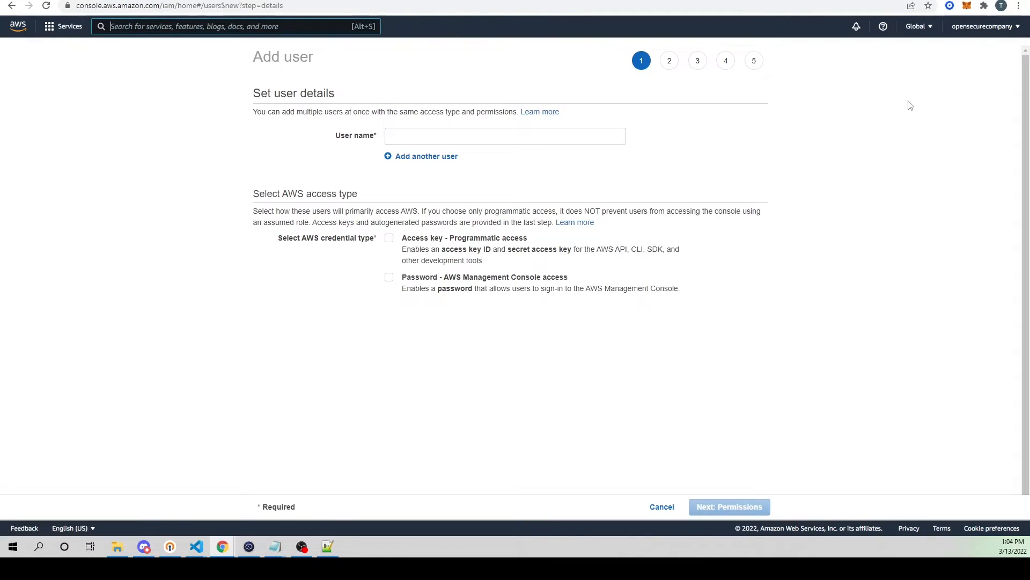
{"action": "left_click", "coordinate": [432, 137]}
{"action": "type", "text": "wazuh-aws"}
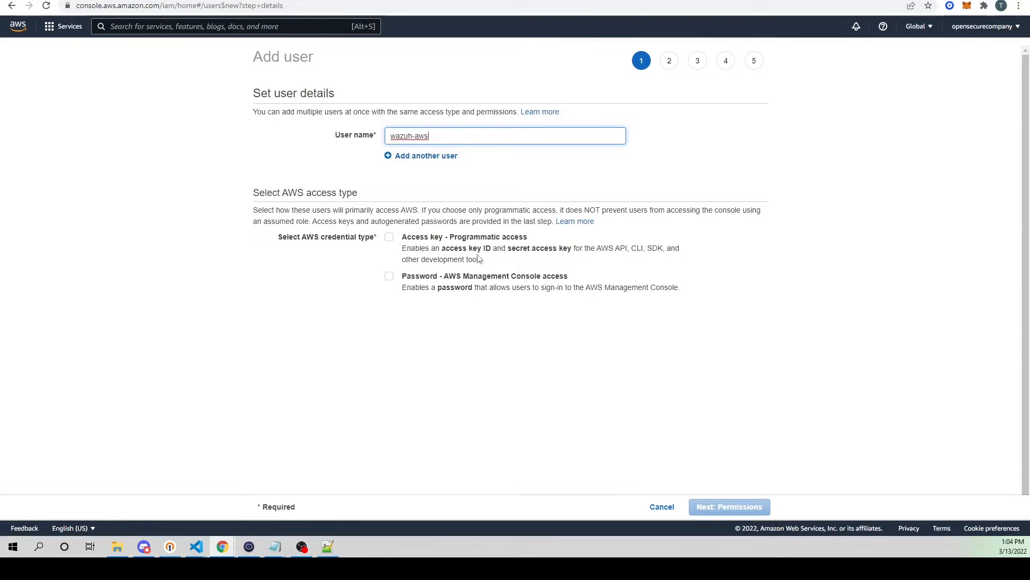
{"action": "left_click", "coordinate": [389, 238]}
{"action": "left_click_drag", "start_coordinate": [449, 250], "coordinate": [578, 253]}
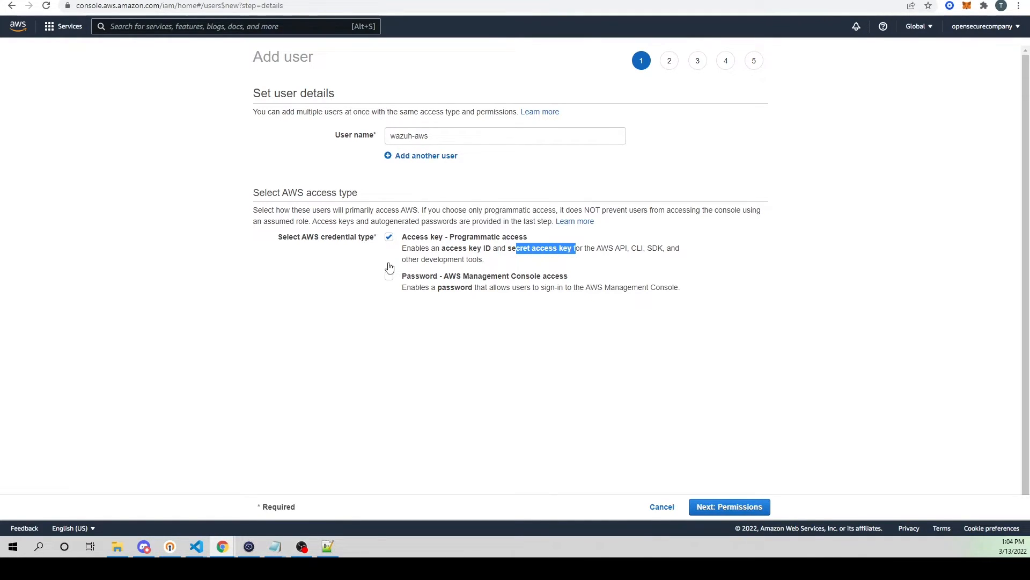
{"action": "left_click_drag", "start_coordinate": [448, 278], "coordinate": [561, 282]}
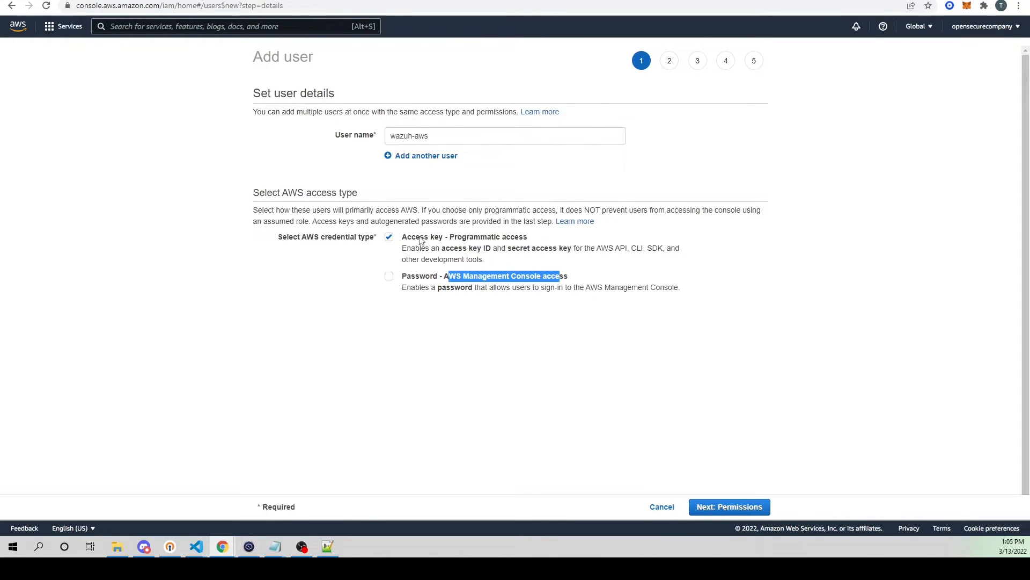
{"action": "left_click_drag", "start_coordinate": [419, 239], "coordinate": [476, 237]}
{"action": "left_click", "coordinate": [754, 507]}
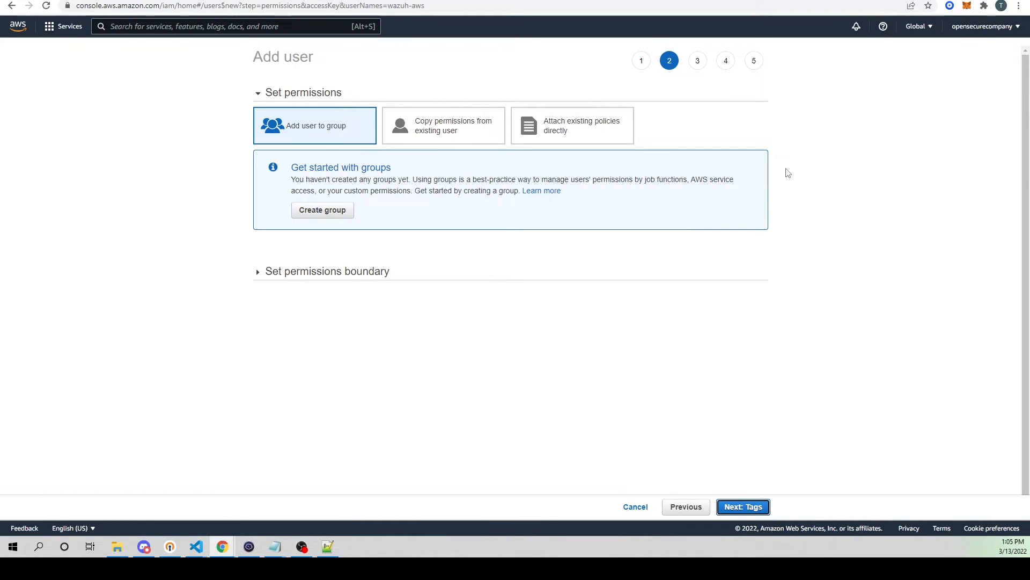
Step: Start a new policy for direct attachment and replace its JSON with one allowing s3:GetObject, s3:ListBucket and s3:DeleteObject on opensecure-guardduty and opensecure-guardduty/*
{"action": "left_click", "coordinate": [564, 127]}
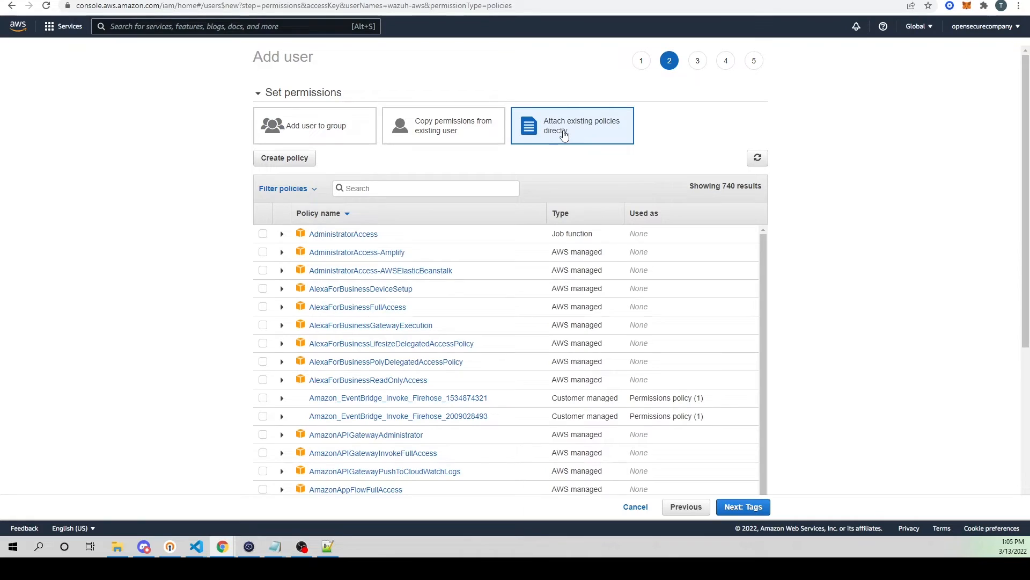
{"action": "left_click", "coordinate": [296, 159]}
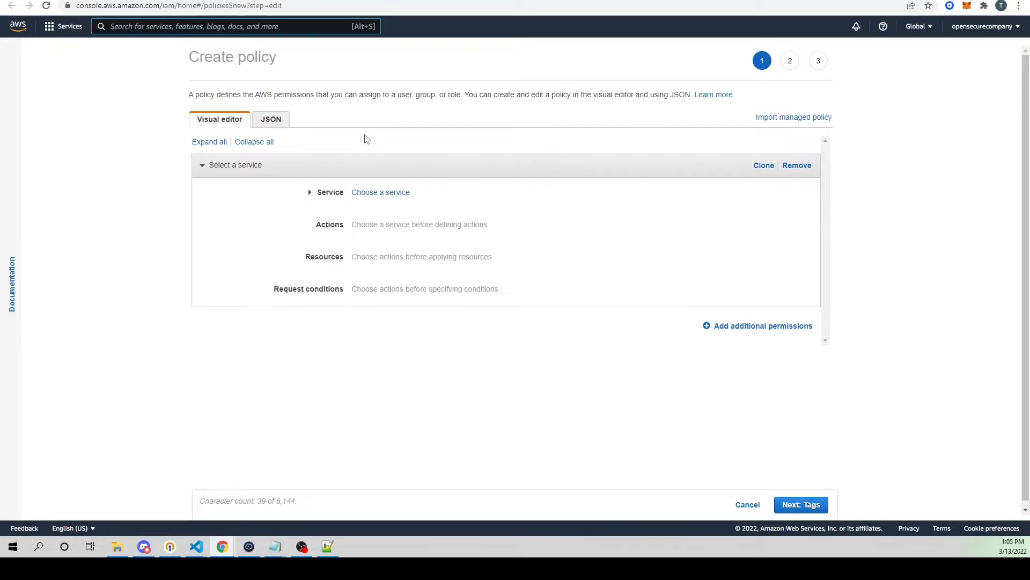
{"action": "left_click", "coordinate": [276, 121]}
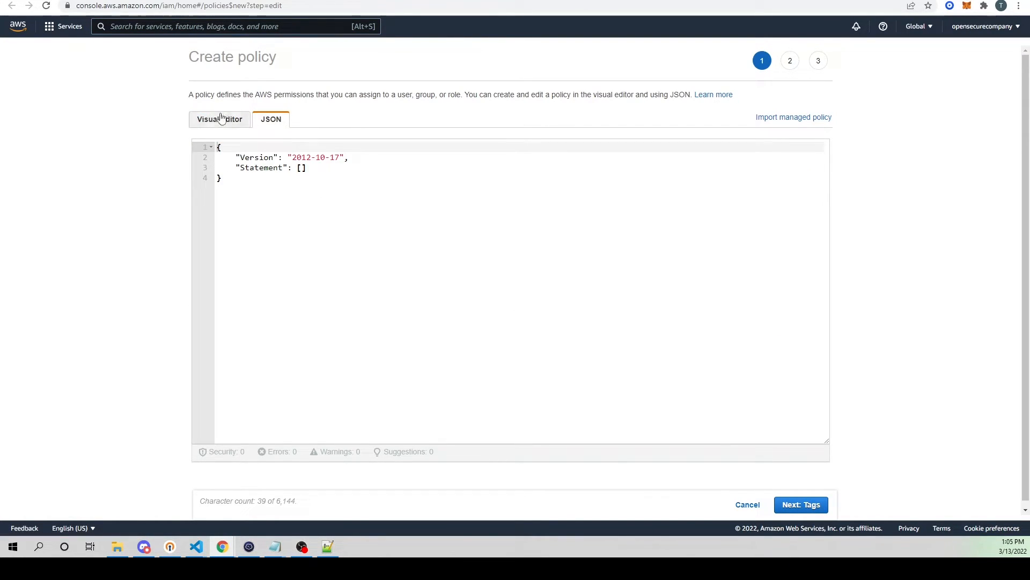
{"action": "left_click", "coordinate": [229, 190]}
{"action": "key", "text": "ctrl+a"}
{"action": "key", "text": "BackSpace"}
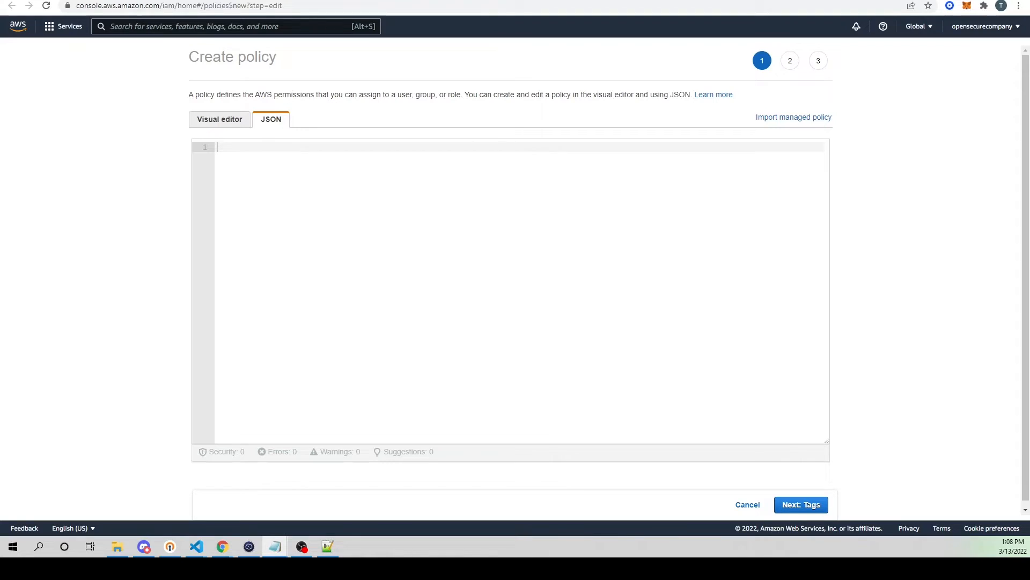
{"action": "left_click", "coordinate": [283, 192]}
{"action": "type", "text": "{   \"Version\": \"2012-10-17\",   \"Statement\": [     {       \"Sid\": \"VisualEditor0\",       \"Effect\": \"Allow\",       \"Action\": [         \"s3:GetObject\",         \"s3:ListBucket\",         \"s3:DeleteObject\"       ],       \"Resource\": [         \"arn:aws:s3:::opensecure-guardduty\",         \"arn:aws:s3:::opensecure-guardduty/*\"       ]     }   ] }"}
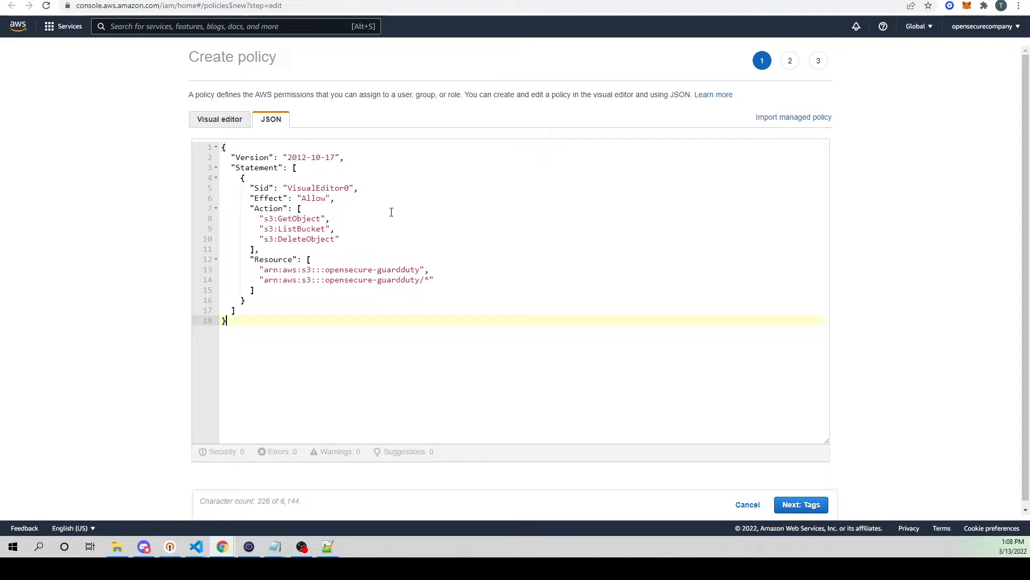
Step: Examine the three S3 actions allowed in the policy JSON and what access each one grants
{"action": "double_click", "coordinate": [269, 219]}
{"action": "left_click", "coordinate": [269, 228]}
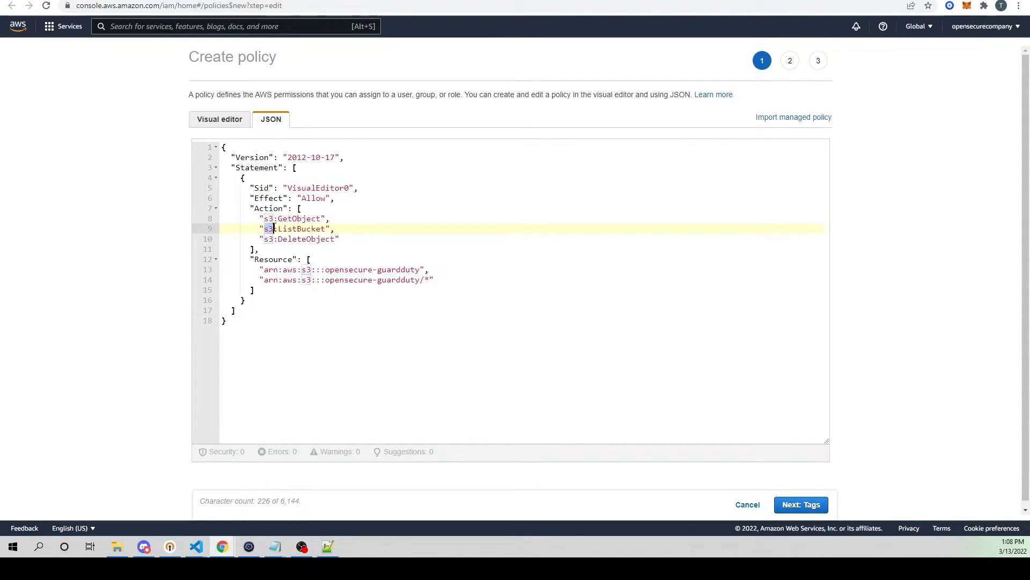
{"action": "double_click", "coordinate": [269, 238]}
{"action": "left_click", "coordinate": [279, 218]}
{"action": "left_click_drag", "start_coordinate": [297, 218], "coordinate": [336, 239]}
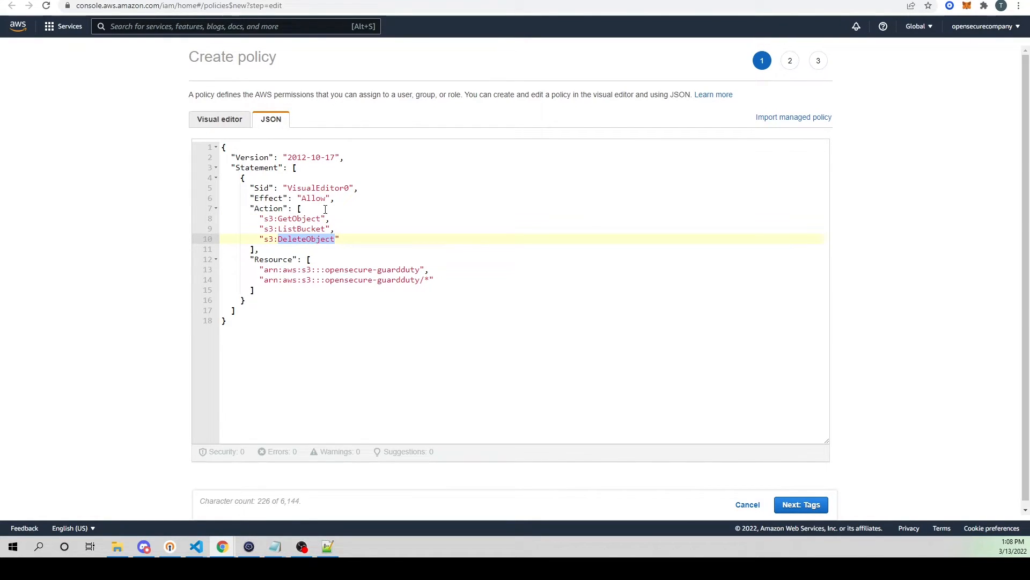
{"action": "left_click", "coordinate": [306, 219]}
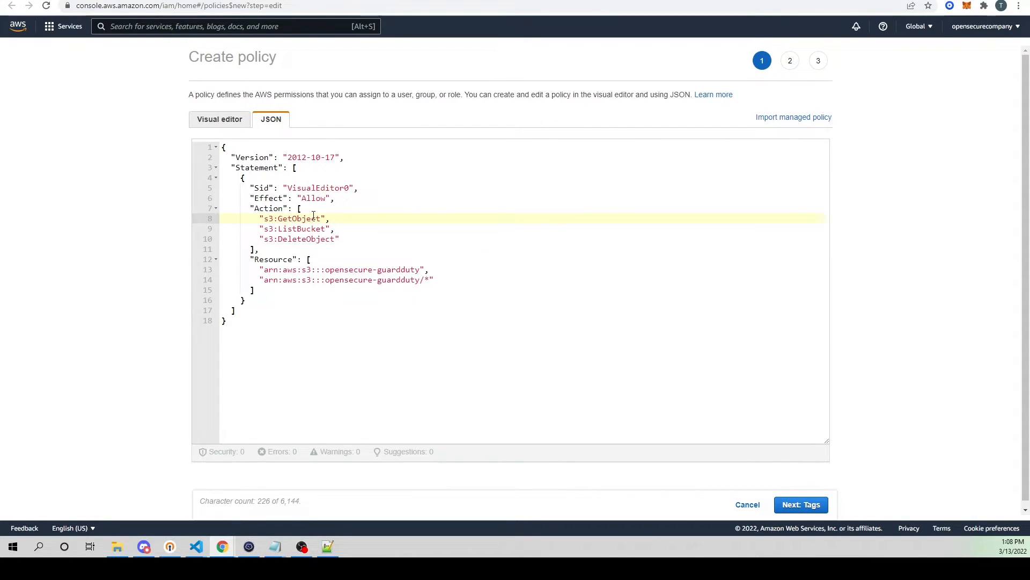
{"action": "double_click", "coordinate": [280, 219]}
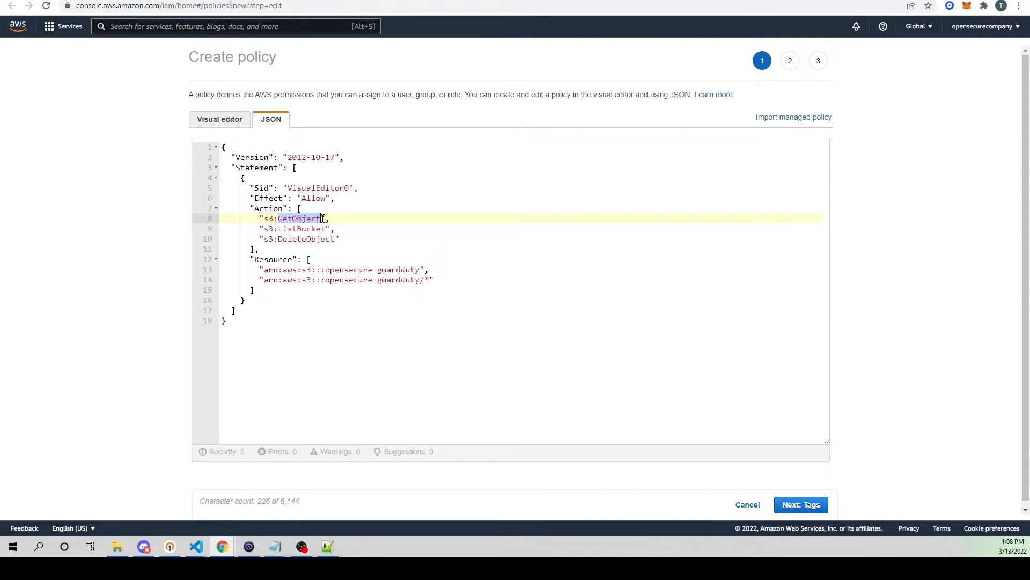
{"action": "double_click", "coordinate": [282, 228]}
{"action": "left_click_drag", "start_coordinate": [261, 228], "coordinate": [278, 228]}
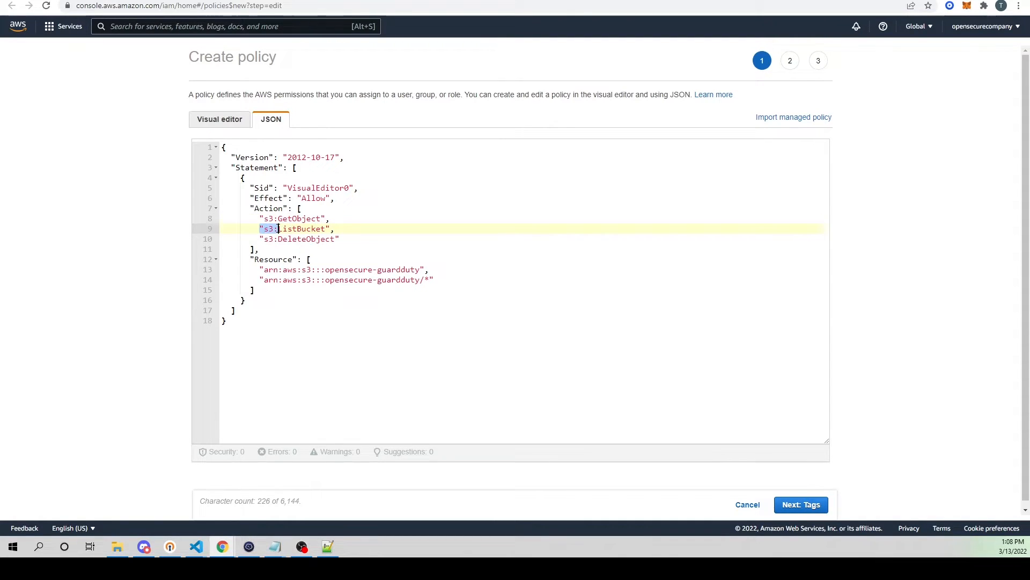
{"action": "left_click", "coordinate": [278, 230]}
Step: Check the bucket name in the policy's resource ARNs against the GuardDuty bucket in Amazon S3, and return to the policy
{"action": "left_click_drag", "start_coordinate": [264, 270], "coordinate": [422, 270]}
{"action": "left_click", "coordinate": [411, 272]}
{"action": "left_click_drag", "start_coordinate": [322, 270], "coordinate": [402, 271]}
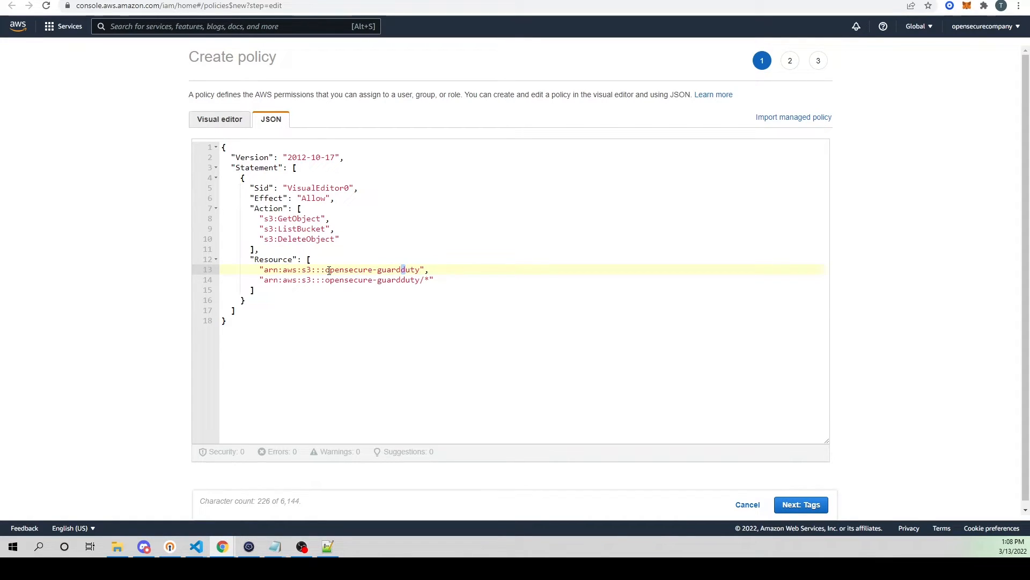
{"action": "left_click_drag", "start_coordinate": [325, 270], "coordinate": [421, 270]}
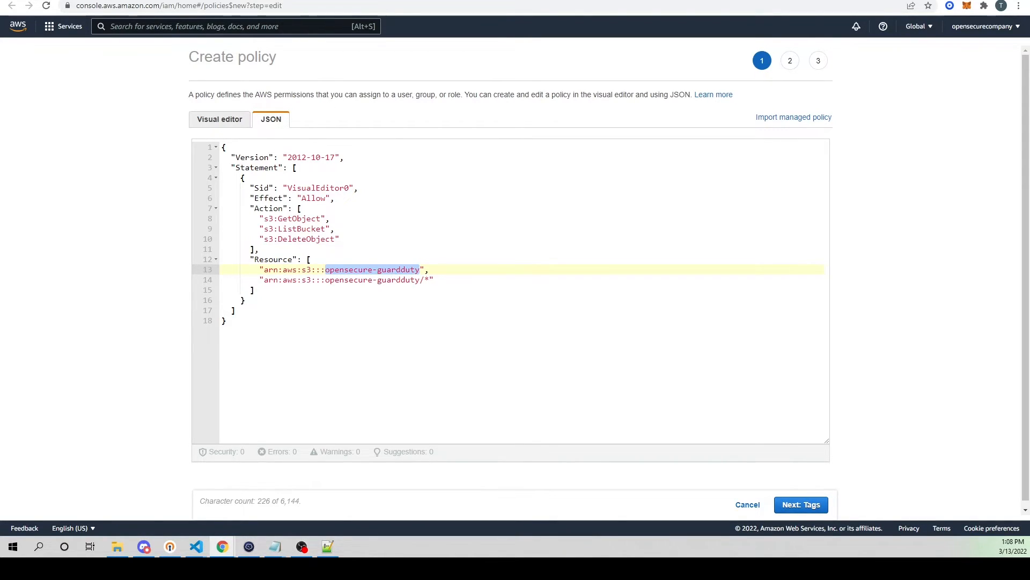
{"action": "left_click", "coordinate": [182, 1]}
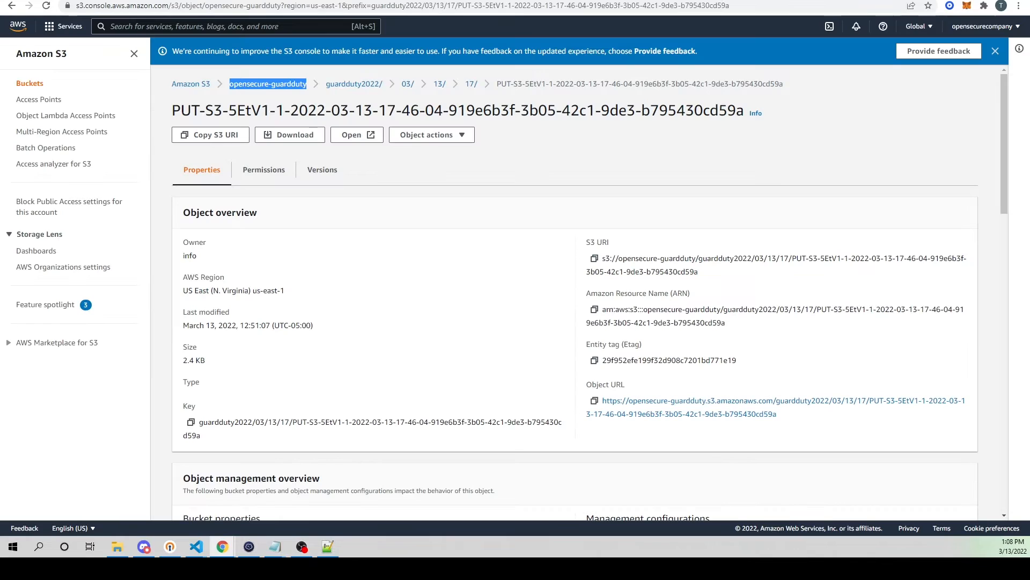
{"action": "left_click", "coordinate": [199, 85]}
{"action": "left_click_drag", "start_coordinate": [311, 267], "coordinate": [211, 266]}
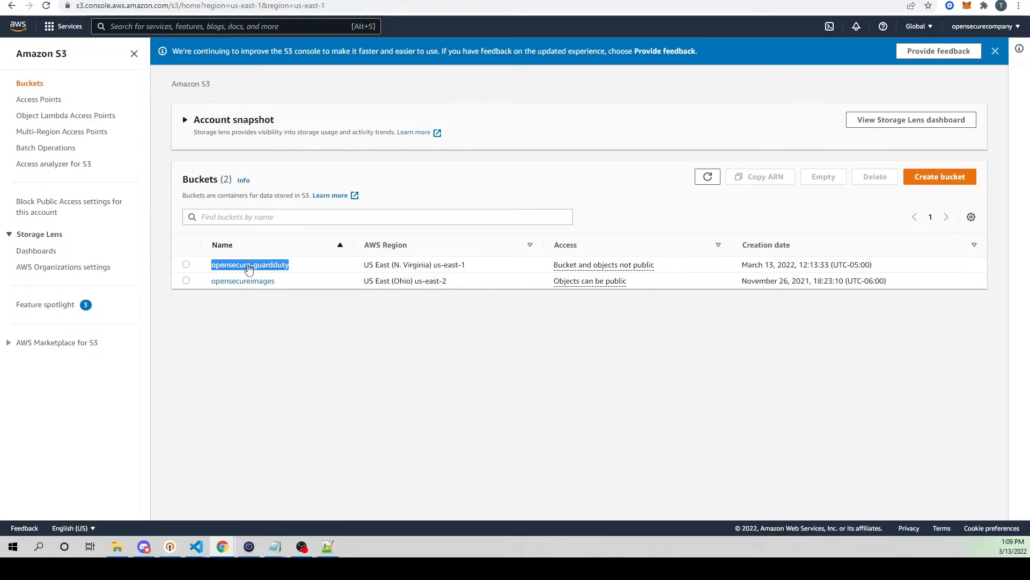
{"action": "left_click", "coordinate": [272, 266]}
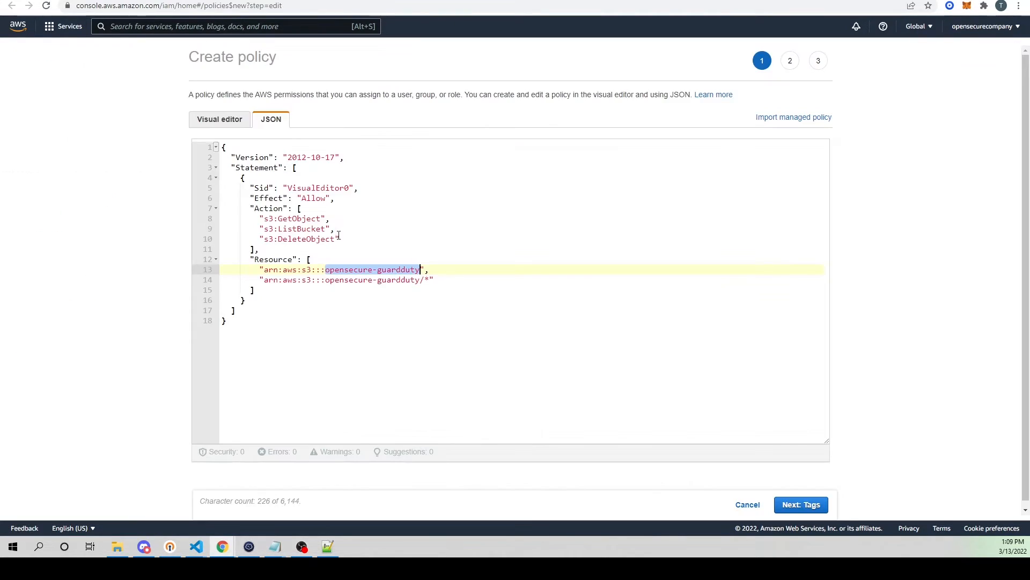
{"action": "left_click", "coordinate": [449, 306]}
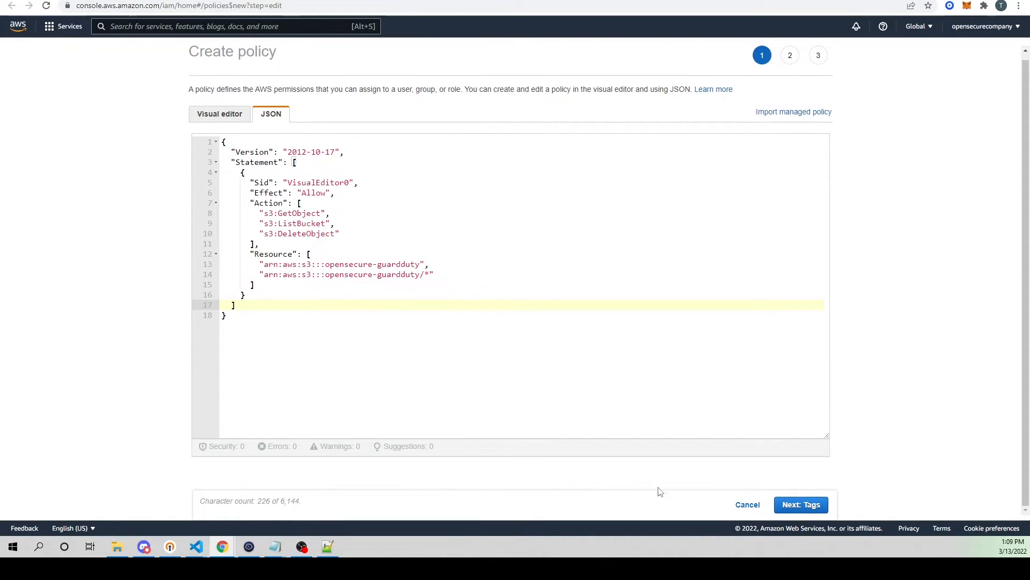
Step: Proceed to the policy review without adding tags, name the policy guardduty-s3-wazuh and create it
{"action": "left_click", "coordinate": [805, 506]}
{"action": "left_click", "coordinate": [794, 502]}
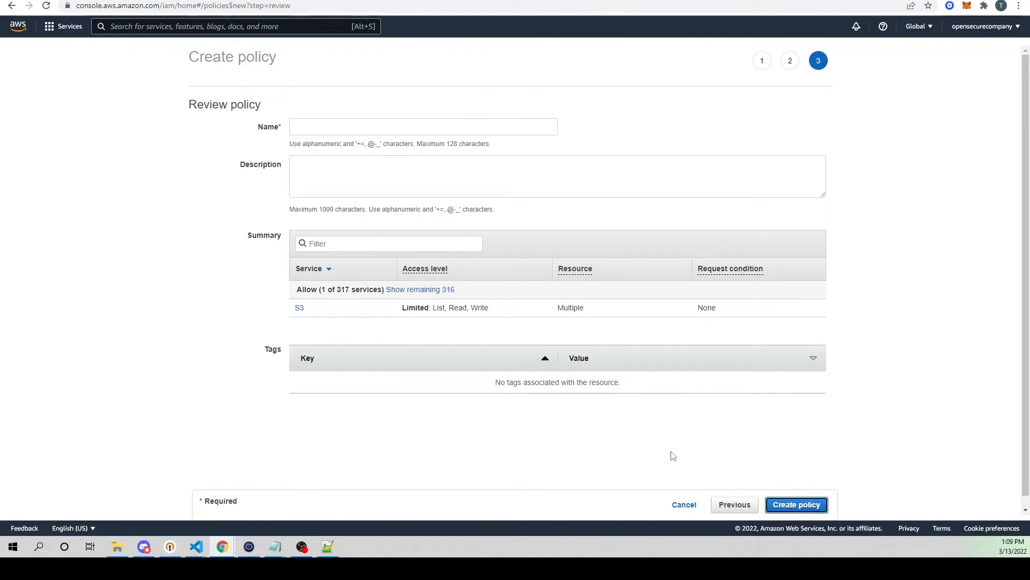
{"action": "left_click", "coordinate": [352, 126]}
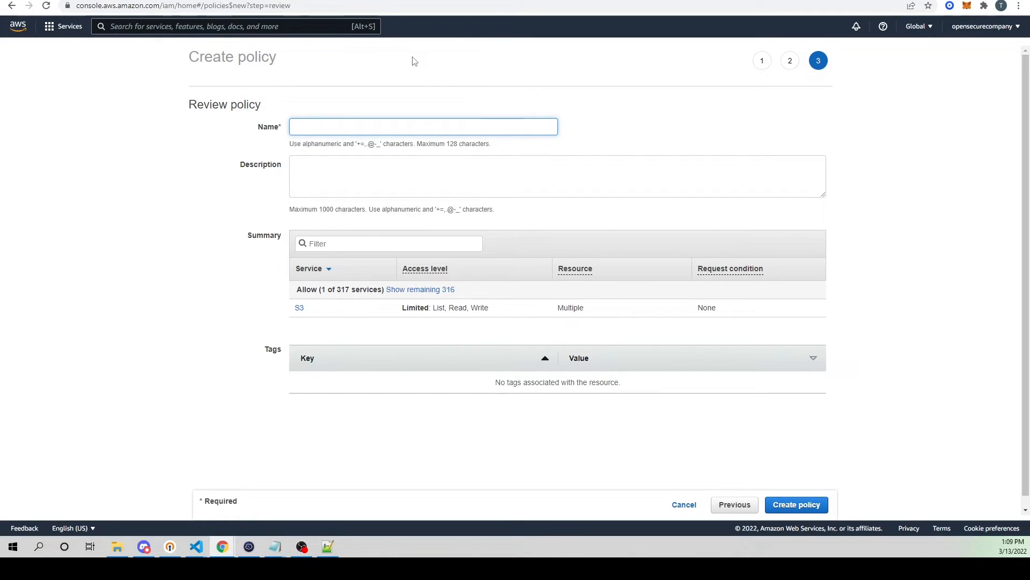
{"action": "type", "text": "guardduty-s3-wazuh"}
{"action": "left_click", "coordinate": [804, 505]}
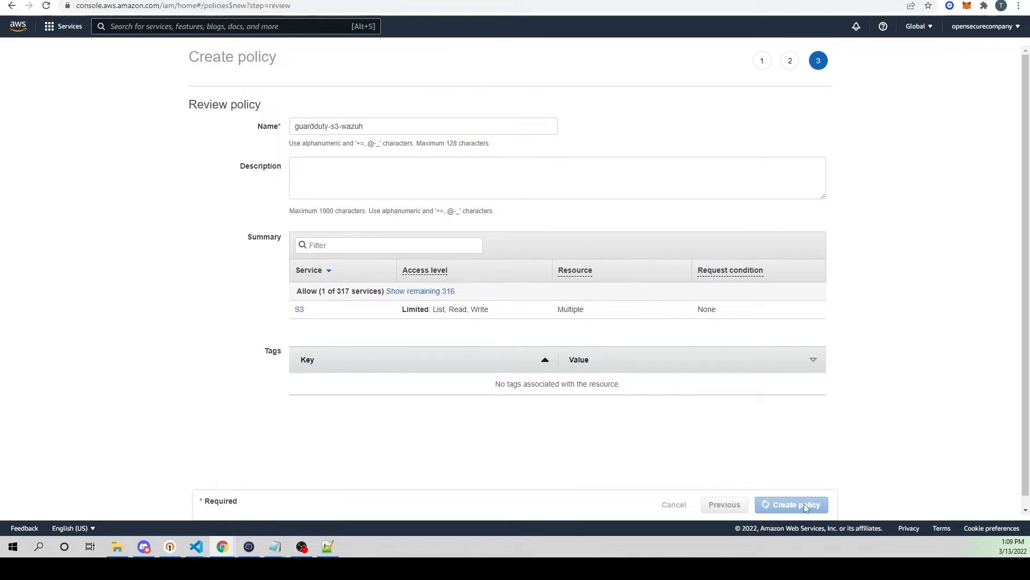
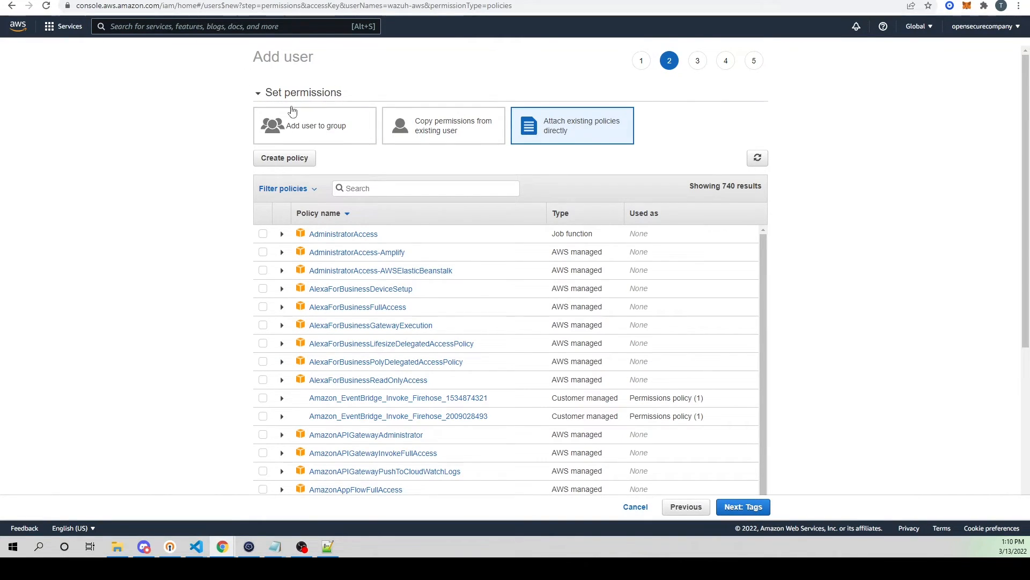
Step: Refresh the policy list, filter it by "wazuh" and select the guardduty-s3-wazuh policy for the new user
{"action": "left_click", "coordinate": [758, 157]}
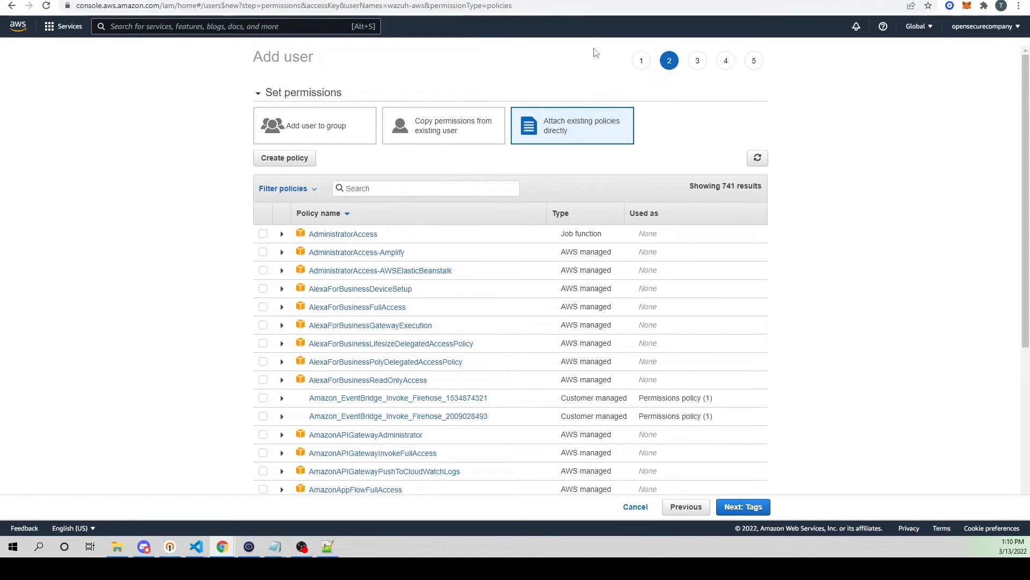
{"action": "left_click", "coordinate": [626, 1]}
{"action": "left_click", "coordinate": [516, 0]}
{"action": "left_click", "coordinate": [379, 182]}
{"action": "type", "text": "wazuh"}
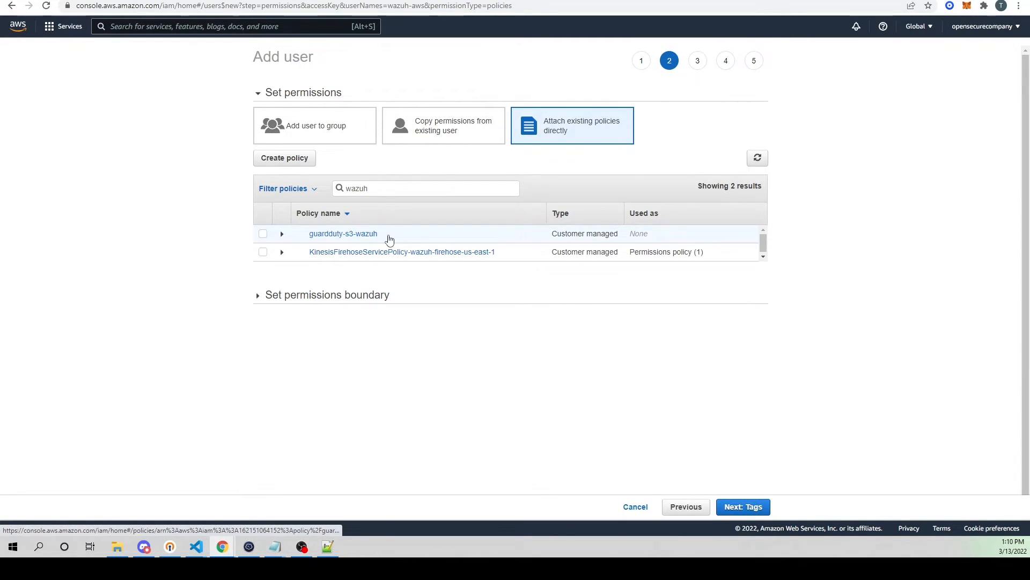
{"action": "left_click", "coordinate": [264, 236]}
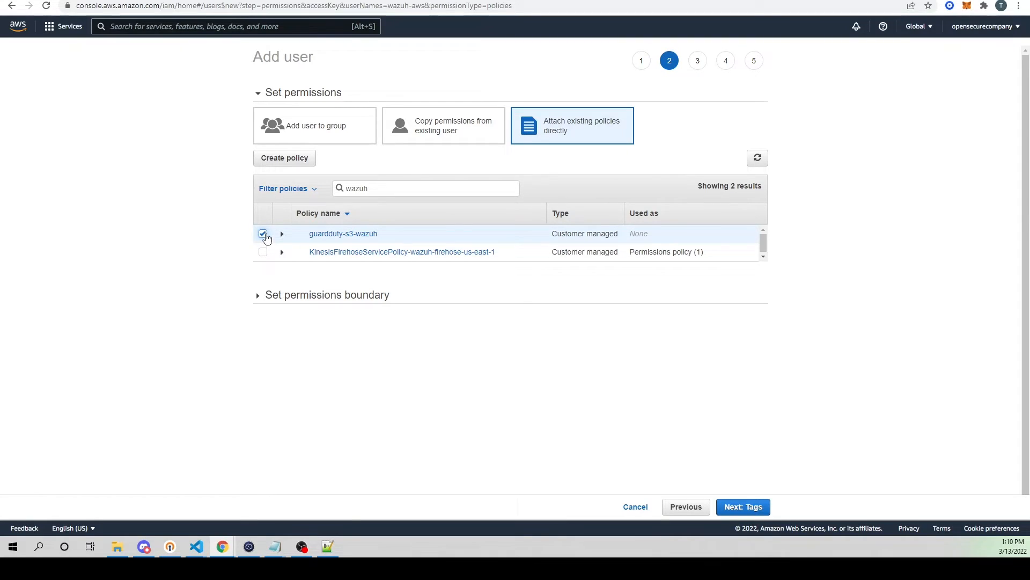
Step: Proceed without adding tags and create the wazuh-aws user from the review
{"action": "left_click", "coordinate": [750, 512]}
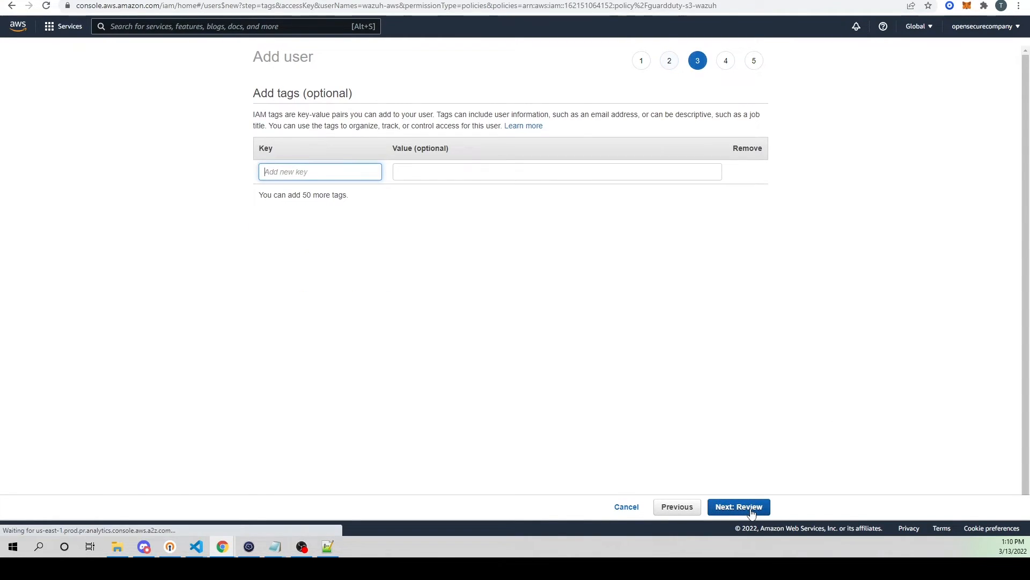
{"action": "left_click", "coordinate": [754, 513]}
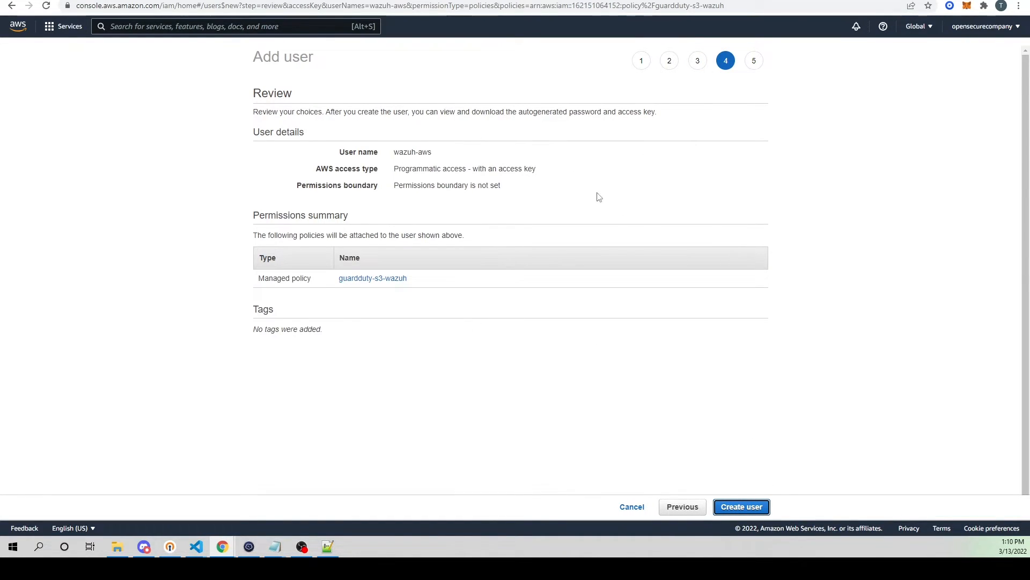
{"action": "left_click", "coordinate": [739, 507]}
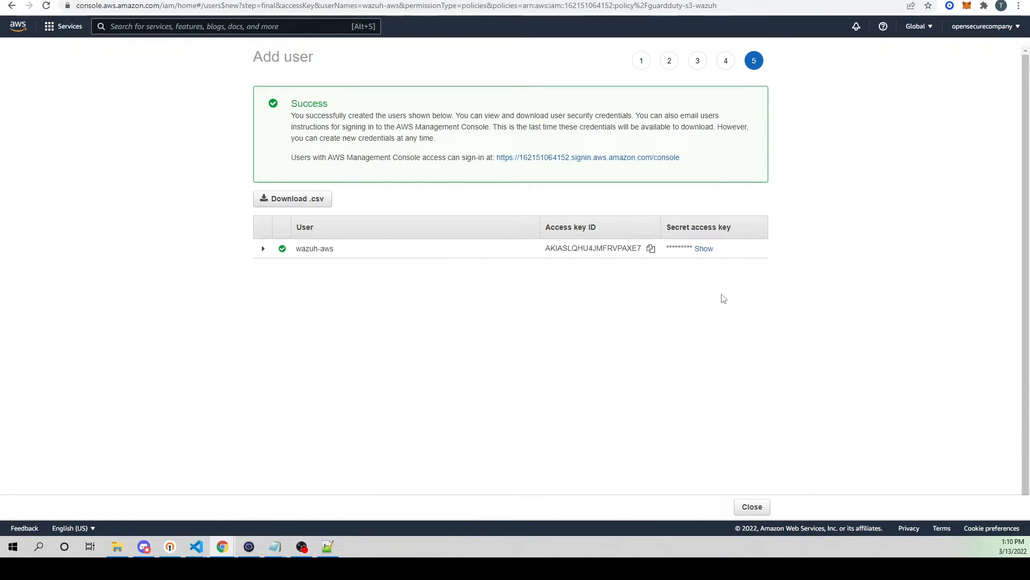
Step: Reveal the new user's secret access key and copy the access key ID into an untitled Notepad note
{"action": "double_click", "coordinate": [708, 255]}
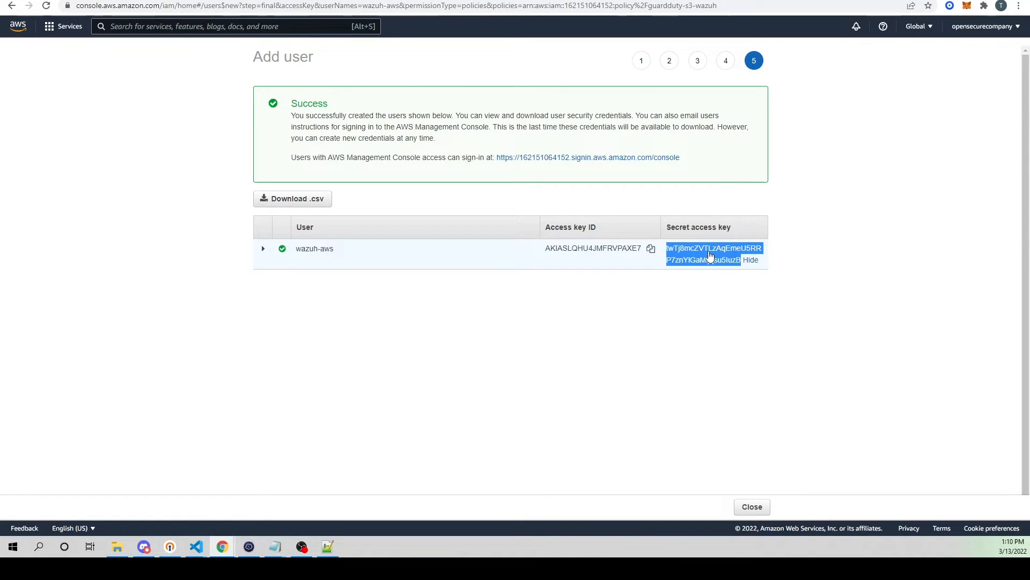
{"action": "key", "text": "alt+Tab"}
{"action": "left_click_drag", "start_coordinate": [0, 194], "coordinate": [143, 149]}
{"action": "left_click", "coordinate": [651, 248]}
{"action": "key", "text": "ctrl+v"}
{"action": "key", "text": "Return"}
{"action": "key", "text": "Return"}
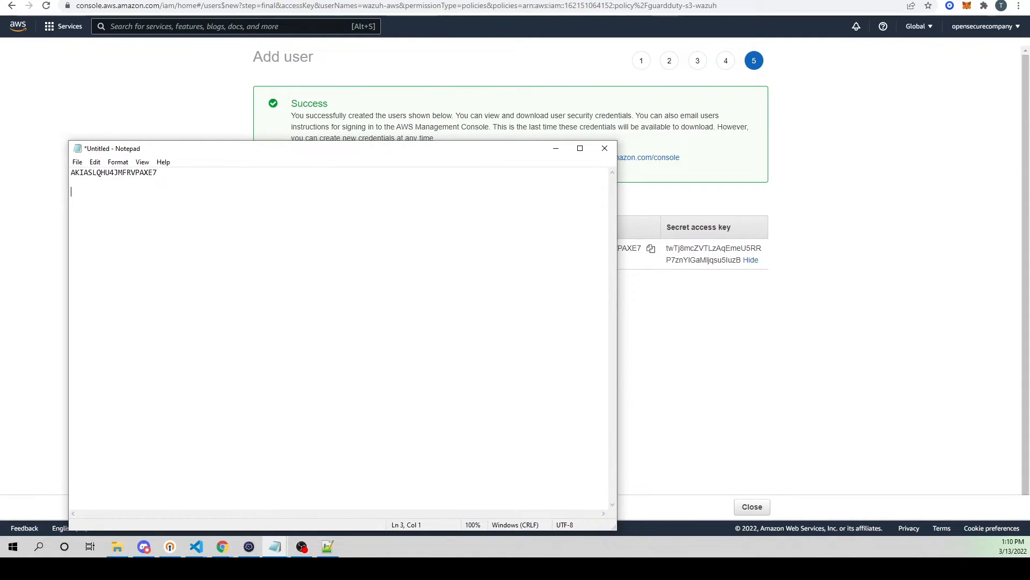
{"action": "left_click_drag", "start_coordinate": [288, 152], "coordinate": [0, 141]}
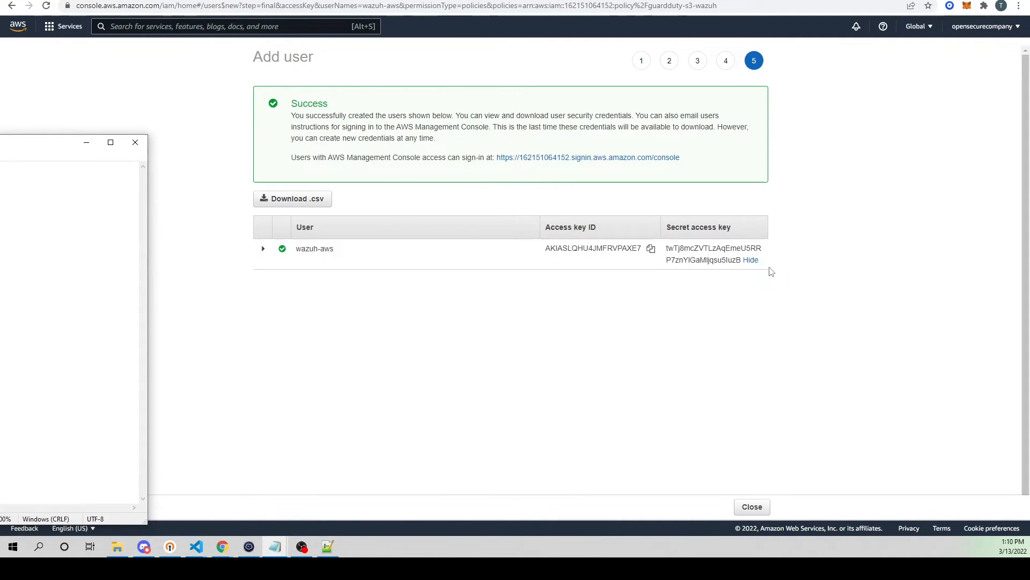
Step: Copy the secret access key into the Notepad note below the access key ID, and close the finished user creation
{"action": "left_click", "coordinate": [717, 257]}
{"action": "double_click", "coordinate": [718, 257]}
{"action": "right_click", "coordinate": [714, 255]}
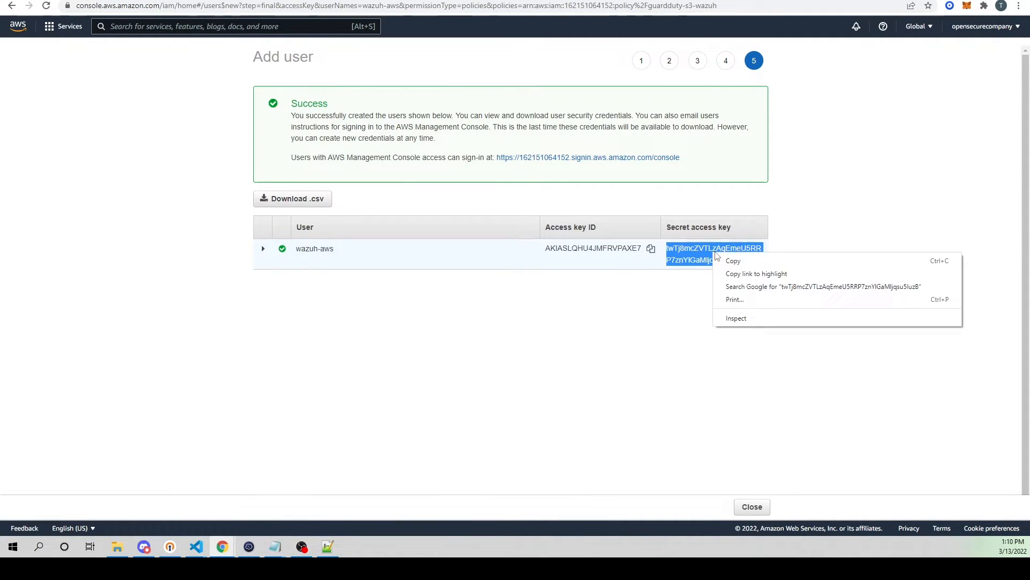
{"action": "left_click", "coordinate": [730, 261]}
{"action": "left_click_drag", "start_coordinate": [0, 136], "coordinate": [336, 112]}
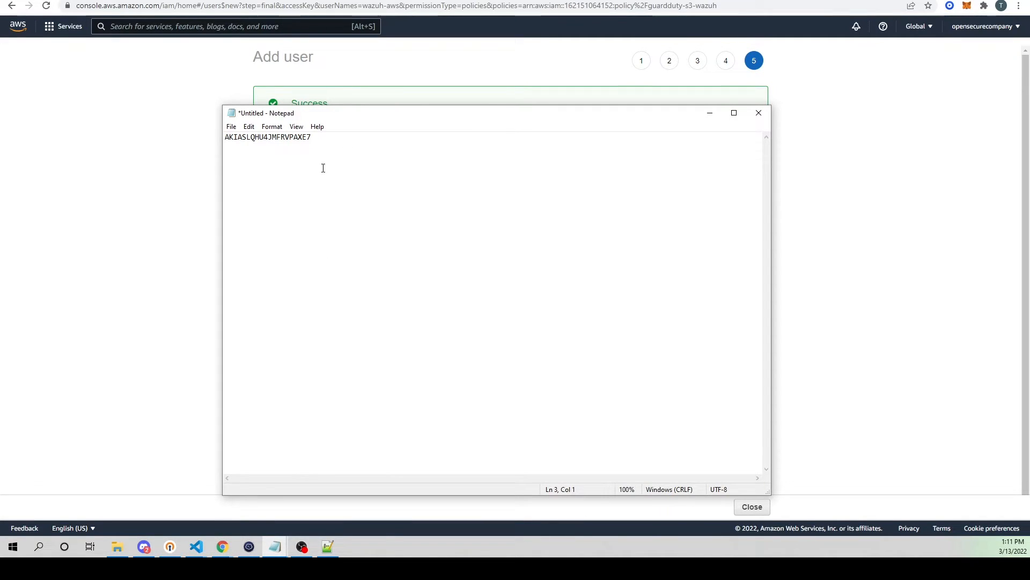
{"action": "key", "text": "ctrl+v"}
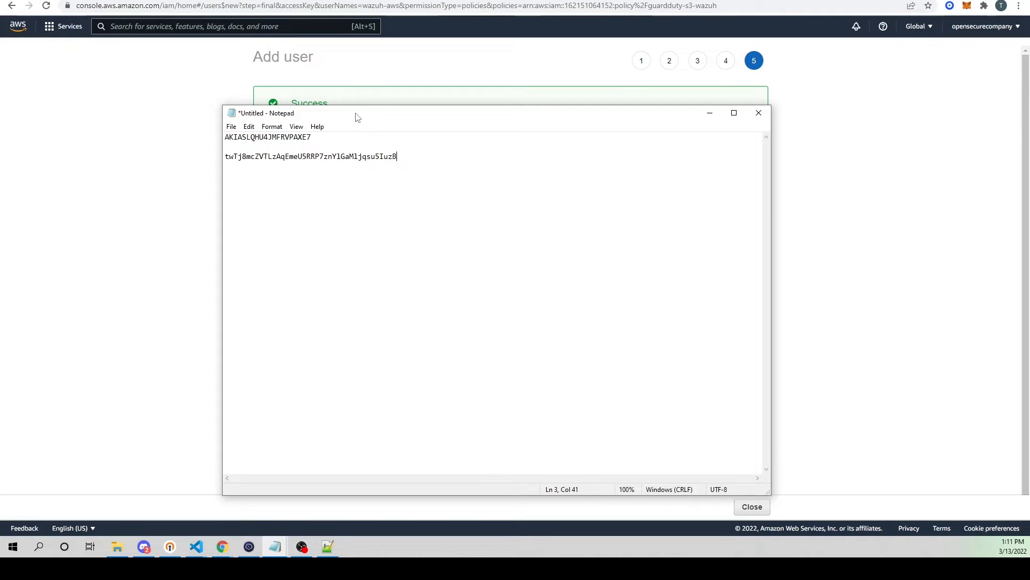
{"action": "left_click_drag", "start_coordinate": [358, 117], "coordinate": [203, 130]}
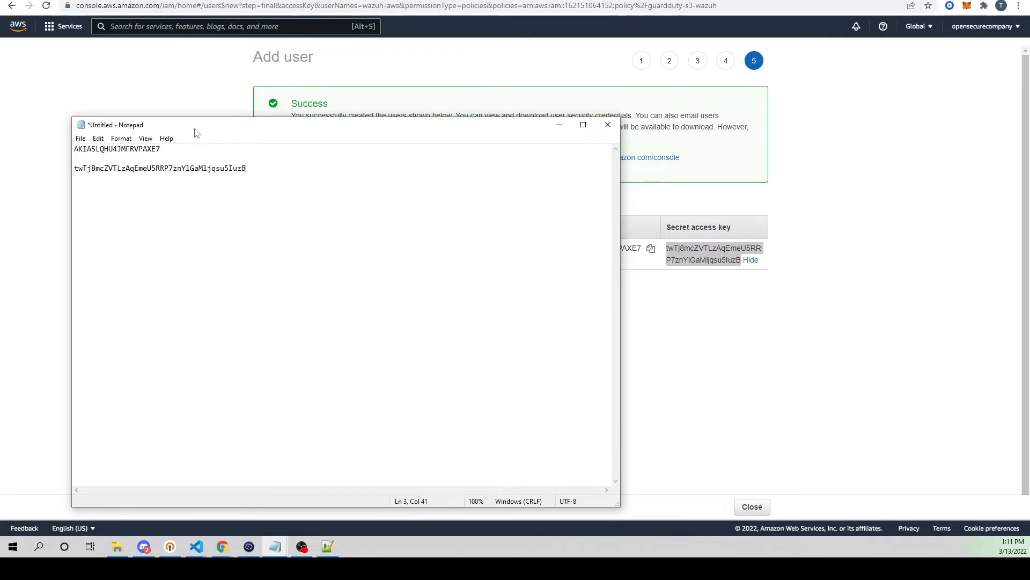
{"action": "left_click", "coordinate": [197, 75]}
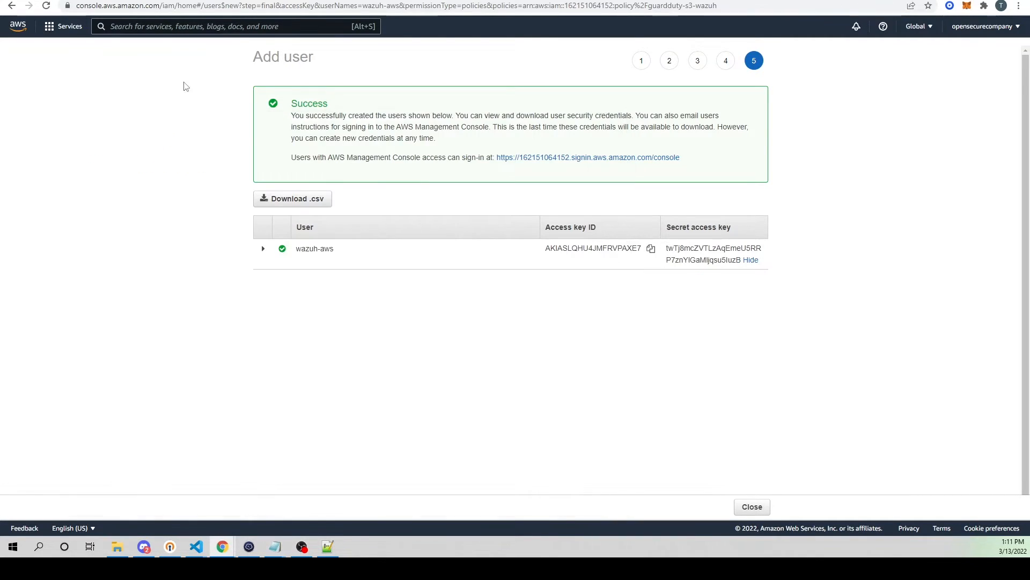
{"action": "left_click", "coordinate": [750, 506]}
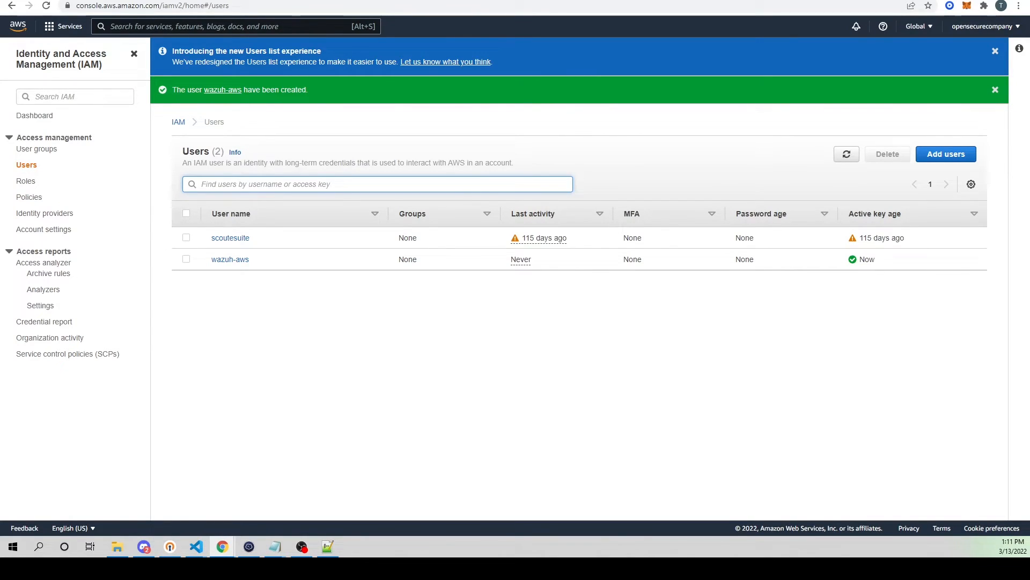
Step: Switch to the terminal on the opensearch host, clear its screen and create the ~/.aws directory
{"action": "left_click", "coordinate": [248, 546]}
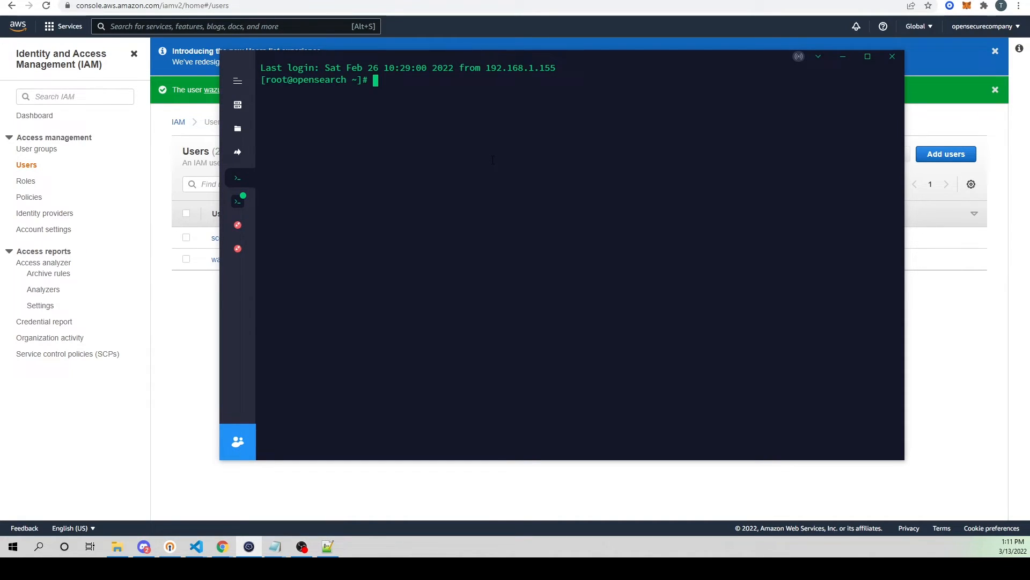
{"action": "key", "text": "ctrl+l"}
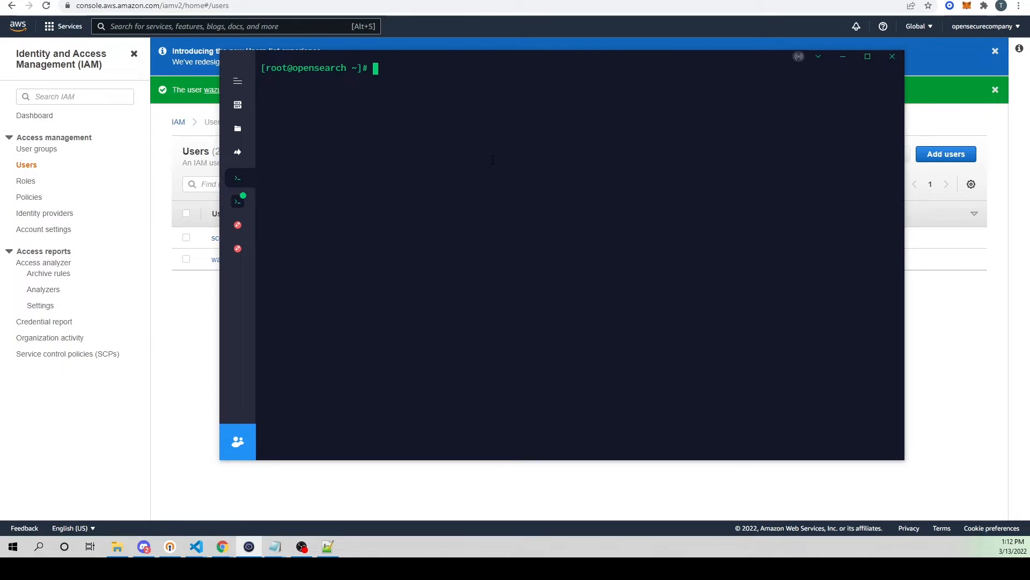
{"action": "type", "text": "mkdir ~/.aws"}
{"action": "key", "text": "Return"}
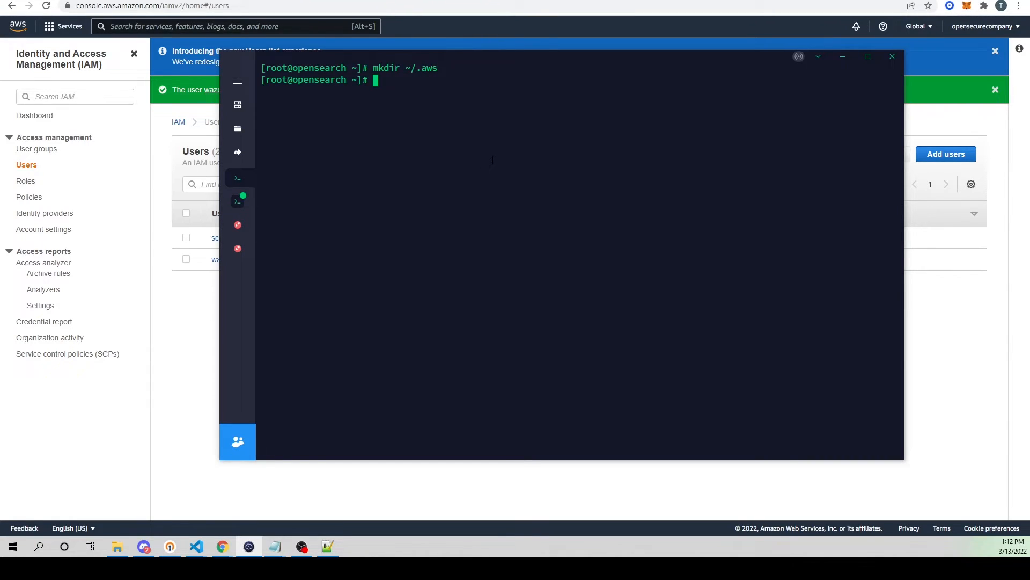
Step: Go into the .aws directory, list its contents and open a new file named credentials in nano
{"action": "type", "text": "cd .aws/"}
{"action": "key", "text": "Return"}
{"action": "type", "text": "ls"}
{"action": "key", "text": "Return"}
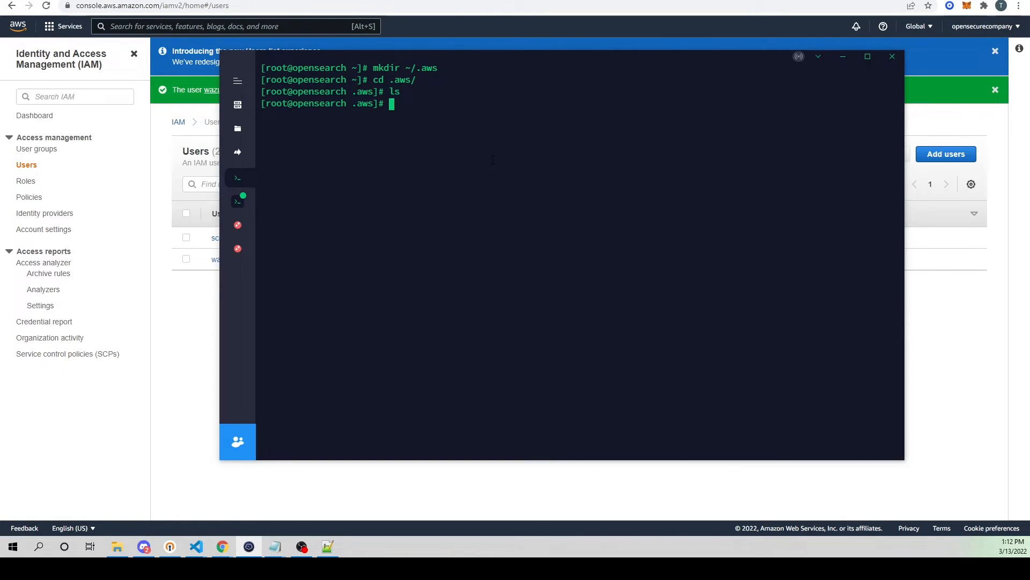
{"action": "type", "text": "nano credentials"}
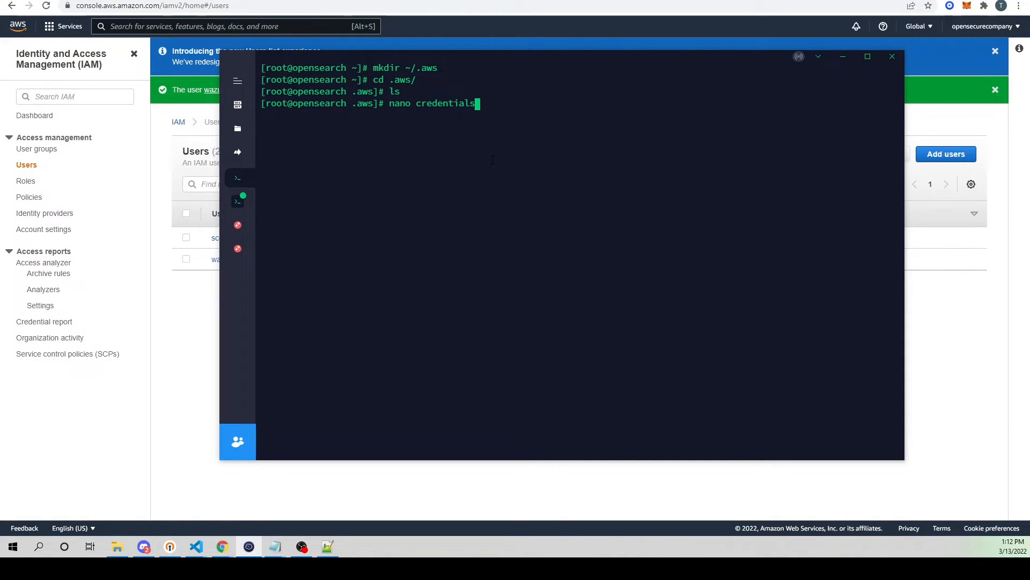
{"action": "key", "text": "Return"}
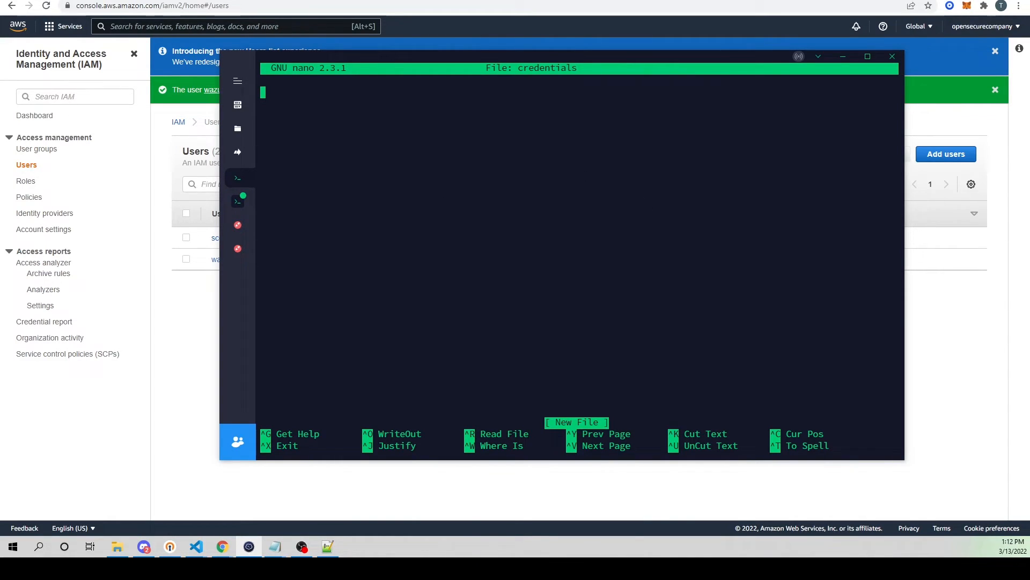
Step: Paste the [default] profile template with aws_access_key_id=foo, aws_secret_access_key=bar and region=us-east-1 into the credentials file
{"action": "key", "text": "alt+Tab"}
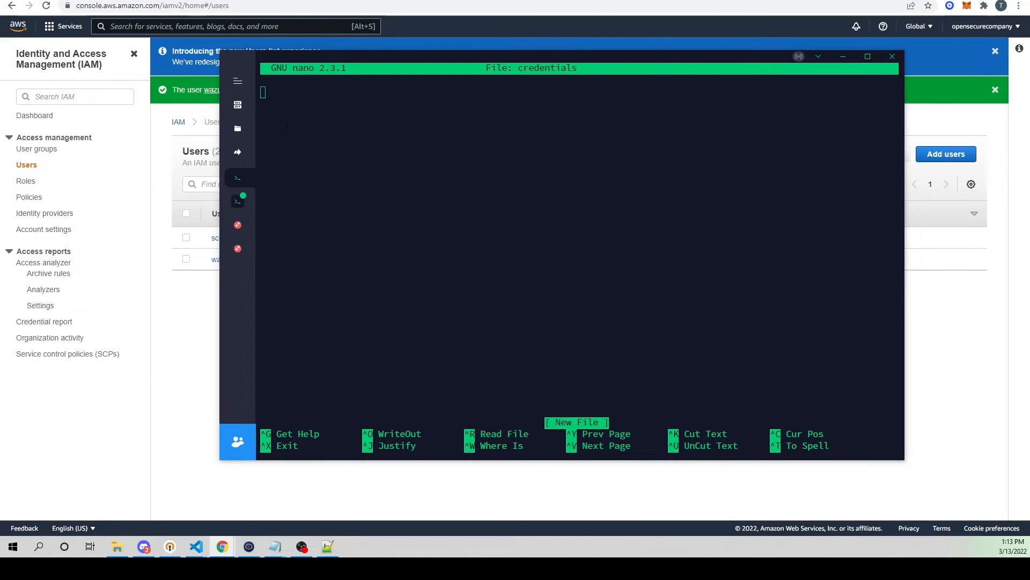
{"action": "left_click", "coordinate": [321, 114]}
{"action": "key", "text": "ctrl+v"}
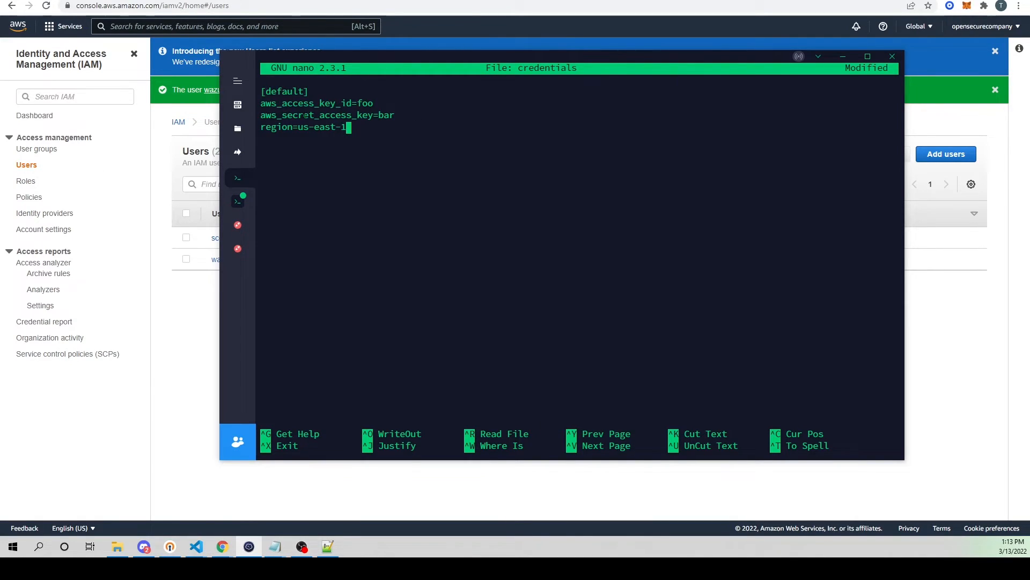
Step: Duplicate the [default] profile block below itself and rename the copy to dev
{"action": "left_click_drag", "start_coordinate": [265, 91], "coordinate": [304, 92]}
{"action": "left_click", "coordinate": [318, 98]}
{"action": "key", "text": "Return"}
{"action": "key", "text": "Return"}
{"action": "right_click", "coordinate": [484, 132]}
{"action": "key", "text": "BackSpace"}
{"action": "key", "text": "BackSpace"}
{"action": "key", "text": "BackSpace"}
{"action": "key", "text": "BackSpace"}
{"action": "key", "text": "BackSpace"}
{"action": "key", "text": "BackSpace"}
{"action": "key", "text": "BackSpace"}
{"action": "mouse_move", "coordinate": [303, 114]}
{"action": "left_mouse_down"}
{"action": "mouse_move", "coordinate": [352, 128]}
{"action": "mouse_move", "coordinate": [263, 103]}
{"action": "mouse_move", "coordinate": [259, 93]}
{"action": "left_mouse_up"}
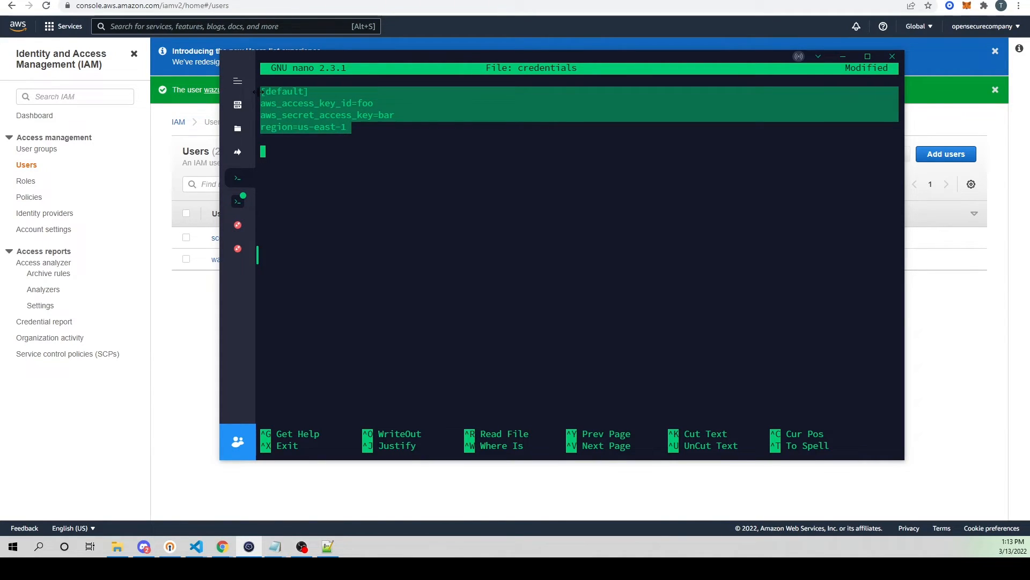
{"action": "right_click", "coordinate": [713, 147]}
{"action": "key", "text": "Up"}
{"action": "key", "text": "Up"}
{"action": "key", "text": "Up"}
{"action": "key", "text": "BackSpace"}
{"action": "key", "text": "BackSpace"}
{"action": "key", "text": "BackSpace"}
{"action": "key", "text": "BackSpace"}
{"action": "key", "text": "BackSpace"}
{"action": "key", "text": "BackSpace"}
{"action": "key", "text": "BackSpace"}
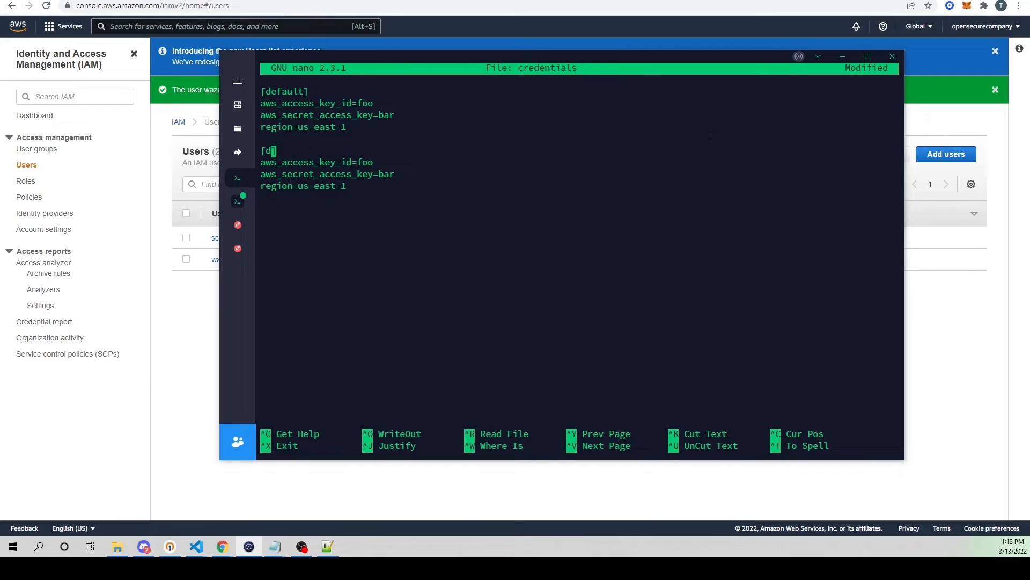
{"action": "type", "text": "dev"}
Step: Add a third copy of the profile block below the dev profile and rename it to prod
{"action": "key", "text": "Down"}
{"action": "key", "text": "Down"}
{"action": "key", "text": "Down"}
{"action": "key", "text": "Down"}
{"action": "right_click", "coordinate": [583, 200]}
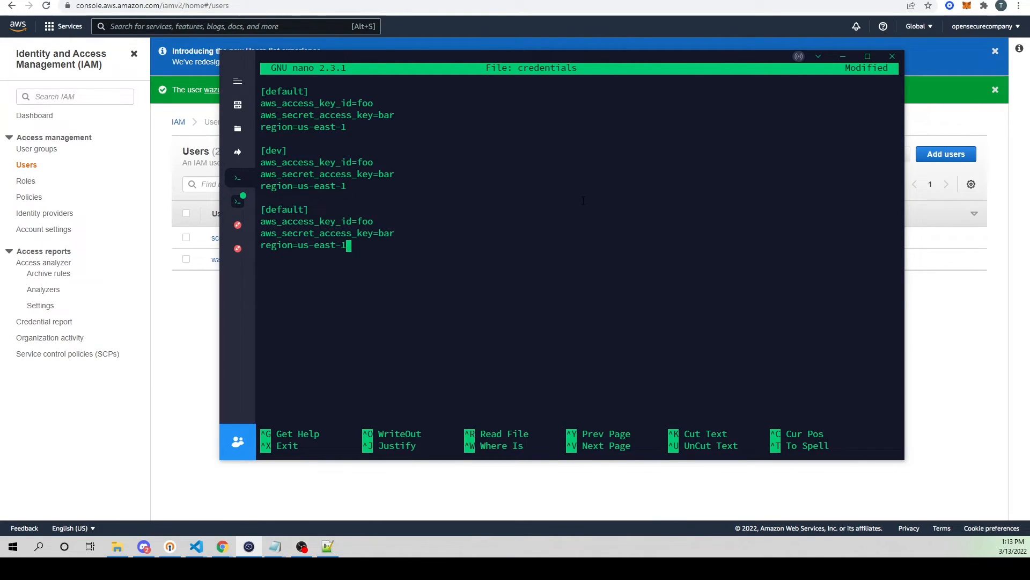
{"action": "key", "text": "Up"}
{"action": "key", "text": "Up"}
{"action": "key", "text": "Up"}
{"action": "key", "text": "Left"}
{"action": "key", "text": "BackSpace"}
{"action": "key", "text": "BackSpace"}
{"action": "key", "text": "BackSpace"}
{"action": "key", "text": "BackSpace"}
{"action": "key", "text": "BackSpace"}
Step: Delete the extra dev and prod profile blocks, leaving only the [default] profile in the credentials file
{"action": "key", "text": "BackSpace"}
{"action": "key", "text": "BackSpace"}
{"action": "type", "text": "prod"}
{"action": "key", "text": "Up"}
{"action": "key", "text": "Up"}
{"action": "key", "text": "Up"}
{"action": "key", "text": "Up"}
{"action": "key", "text": "Up"}
{"action": "key", "text": "ctrl+k"}
{"action": "key", "text": "ctrl+k"}
{"action": "key", "text": "ctrl+k"}
{"action": "key", "text": "ctrl+k"}
{"action": "key", "text": "ctrl+k"}
{"action": "key", "text": "ctrl+k"}
{"action": "key", "text": "ctrl+k"}
{"action": "key", "text": "ctrl+k"}
{"action": "key", "text": "ctrl+k"}
Step: Replace the foo placeholder of aws_access_key_id with the access key ID copied from the Notepad note
{"action": "key", "text": "BackSpace"}
{"action": "key", "text": "BackSpace"}
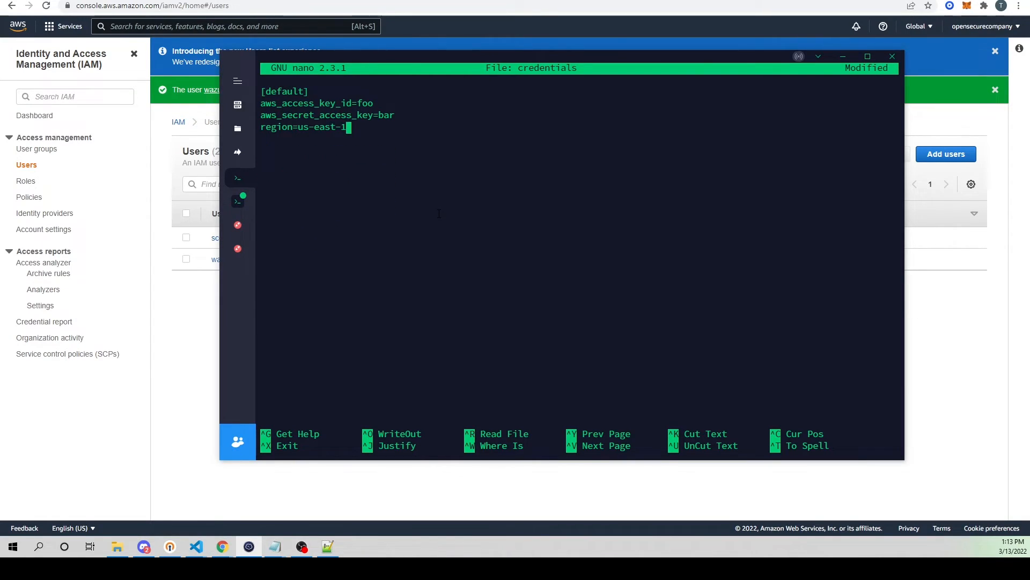
{"action": "key", "text": "Up"}
{"action": "key", "text": "Up"}
{"action": "key", "text": "End"}
{"action": "key", "text": "BackSpace"}
{"action": "key", "text": "BackSpace"}
{"action": "key", "text": "BackSpace"}
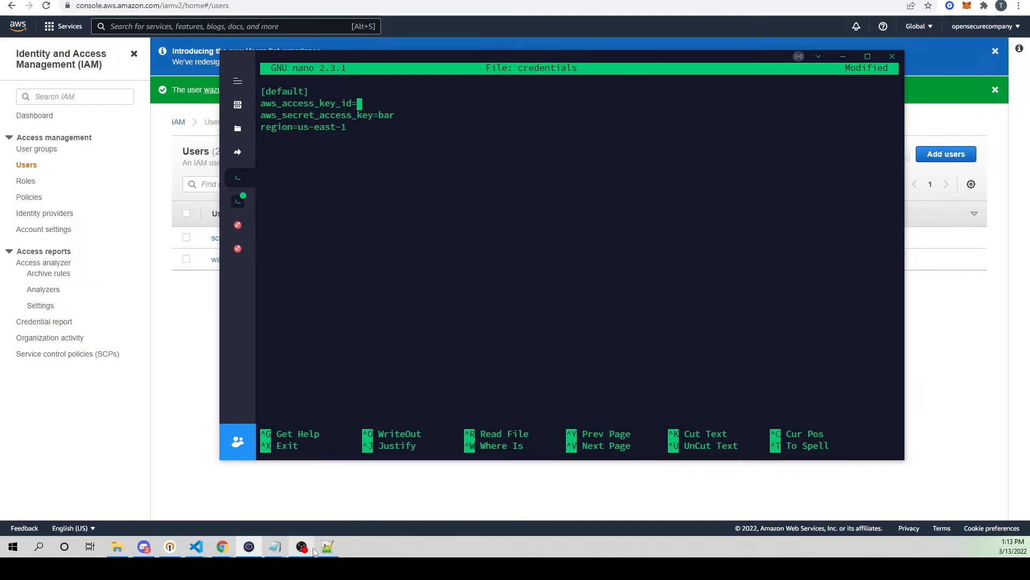
{"action": "mouse_move", "coordinate": [274, 546]}
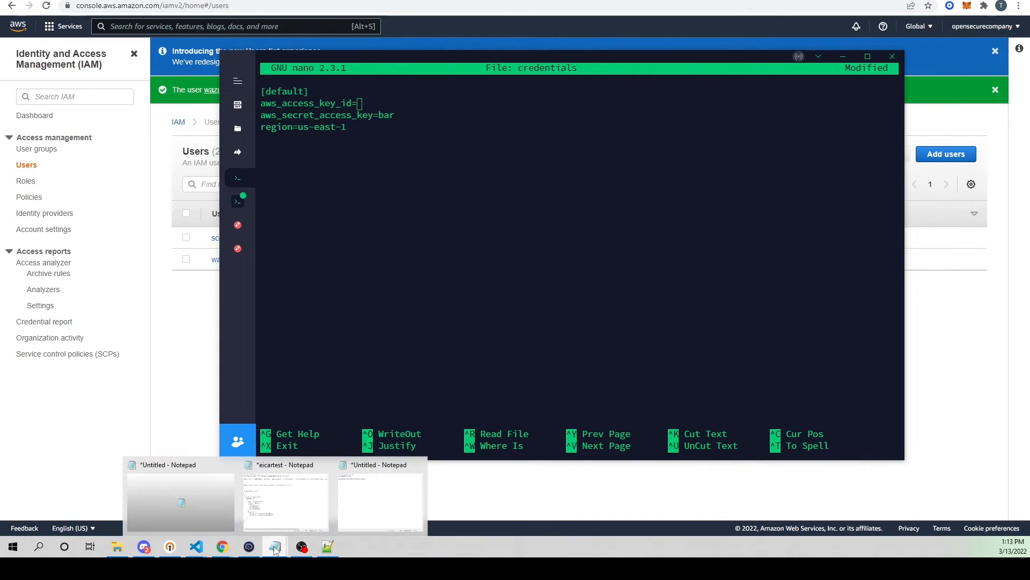
{"action": "left_click", "coordinate": [381, 491]}
{"action": "left_click_drag", "start_coordinate": [161, 149], "coordinate": [77, 152]}
{"action": "right_click", "coordinate": [80, 151]}
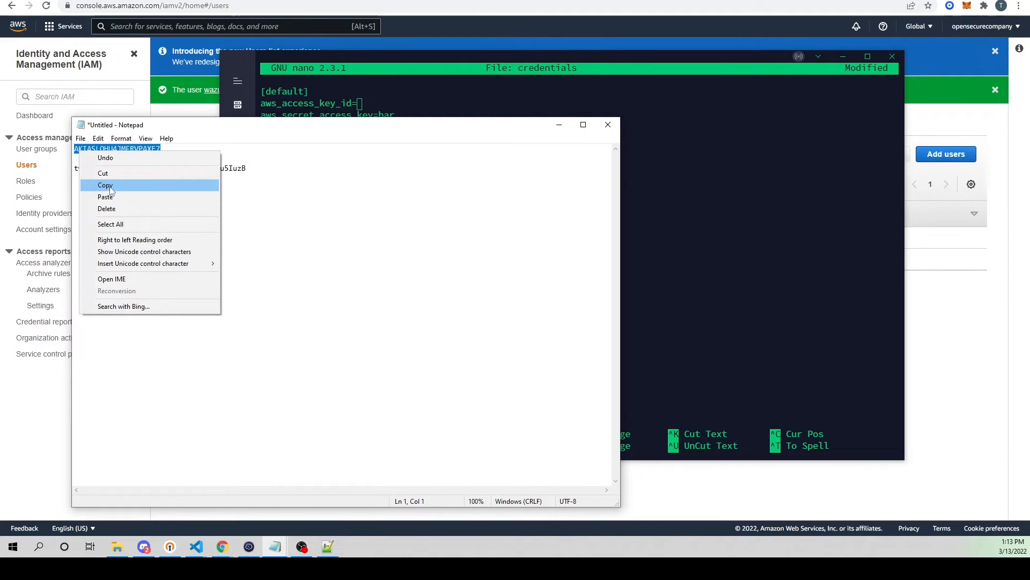
{"action": "left_click", "coordinate": [99, 183]}
{"action": "left_click", "coordinate": [678, 165]}
{"action": "right_click", "coordinate": [678, 165]}
Step: Replace the bar placeholder of aws_secret_access_key with the secret access key copied from the Notepad note
{"action": "key", "text": "Down"}
{"action": "key", "text": "BackSpace"}
{"action": "key", "text": "BackSpace"}
{"action": "key", "text": "BackSpace"}
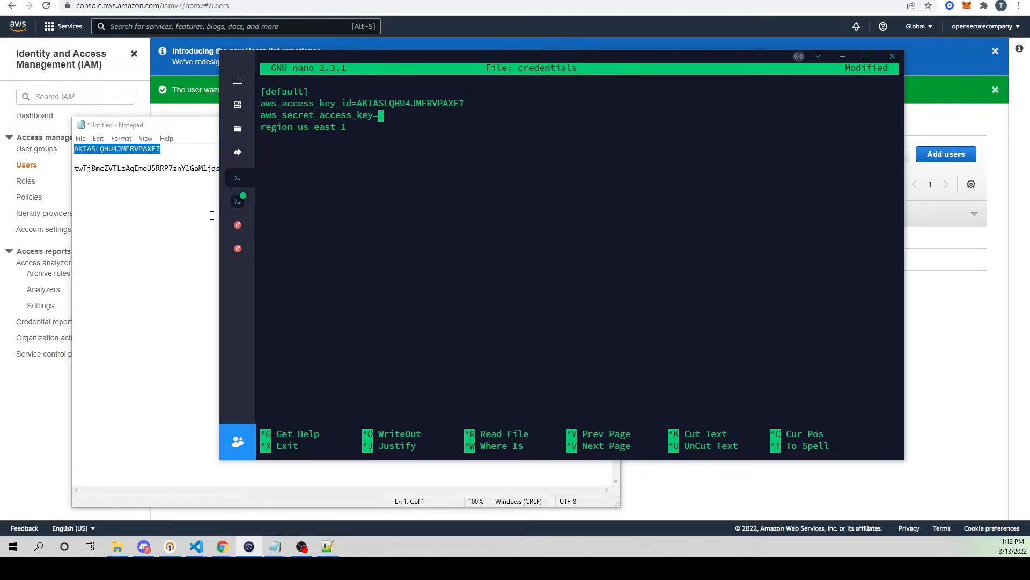
{"action": "left_click", "coordinate": [211, 168]}
{"action": "left_click_drag", "start_coordinate": [247, 169], "coordinate": [69, 170]}
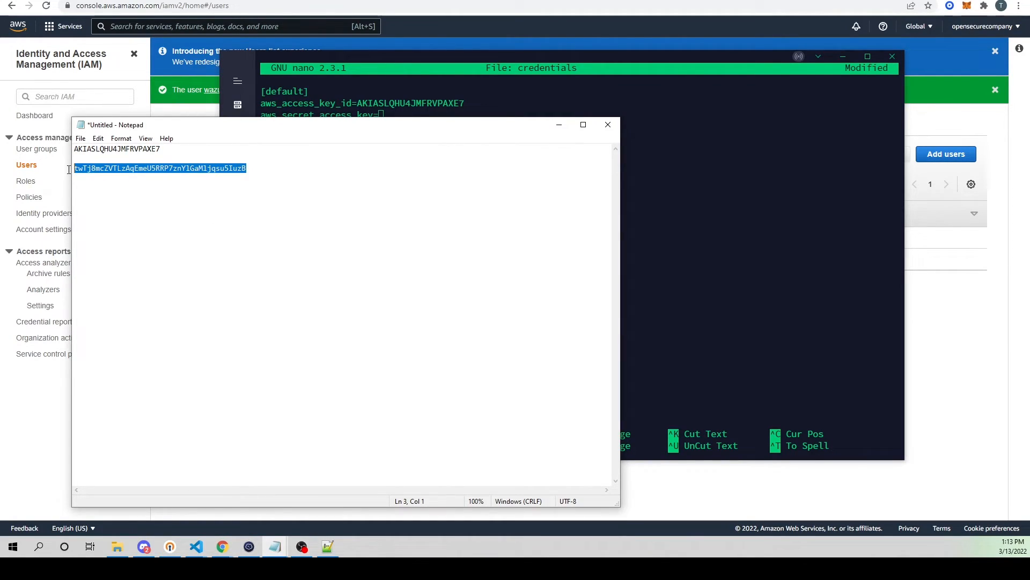
{"action": "right_click", "coordinate": [86, 168]}
{"action": "left_click", "coordinate": [123, 203]}
{"action": "left_click", "coordinate": [788, 168]}
{"action": "right_click", "coordinate": [787, 168]}
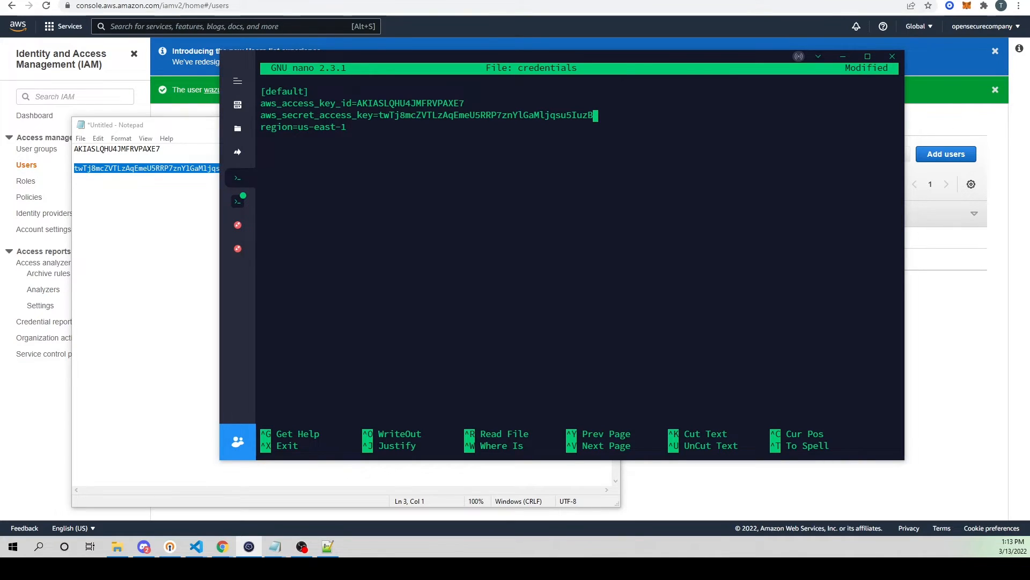
Step: Minimize the Notepad note and bring up the opensecure-guardduty bucket in Amazon S3
{"action": "left_click", "coordinate": [147, 230]}
{"action": "left_click", "coordinate": [561, 125]}
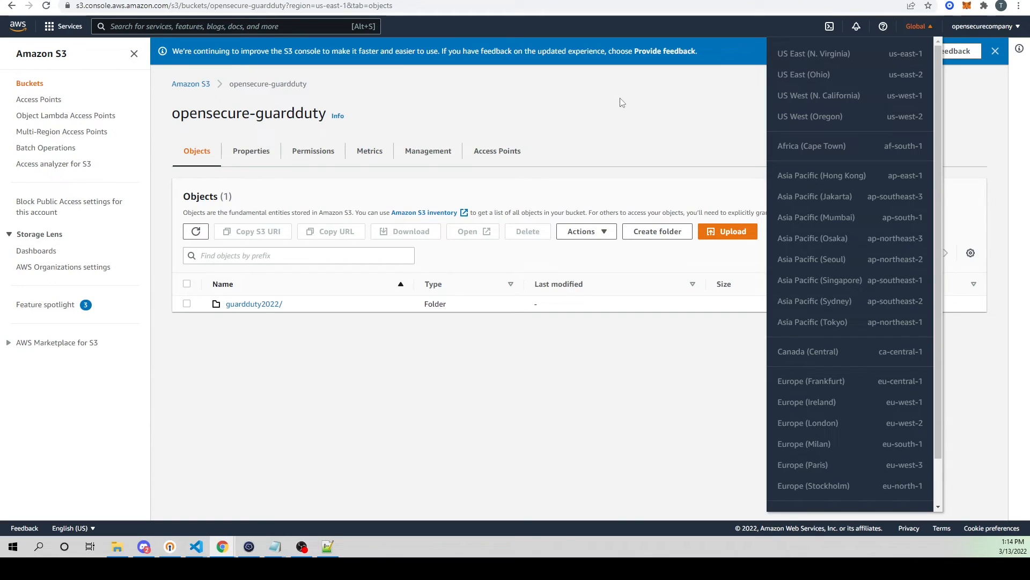
{"action": "left_click", "coordinate": [621, 102]}
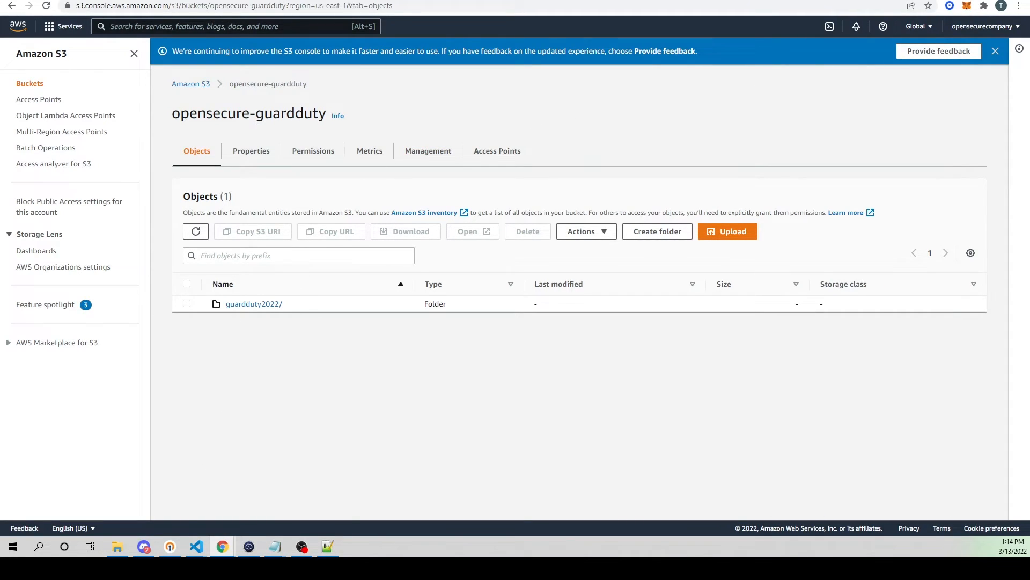
Step: Return to the terminal, save the AWS credentials file and exit nano
{"action": "key", "text": "alt+Tab"}
{"action": "key", "text": "ctrl+x"}
{"action": "key", "text": "y"}
{"action": "key", "text": "Return"}
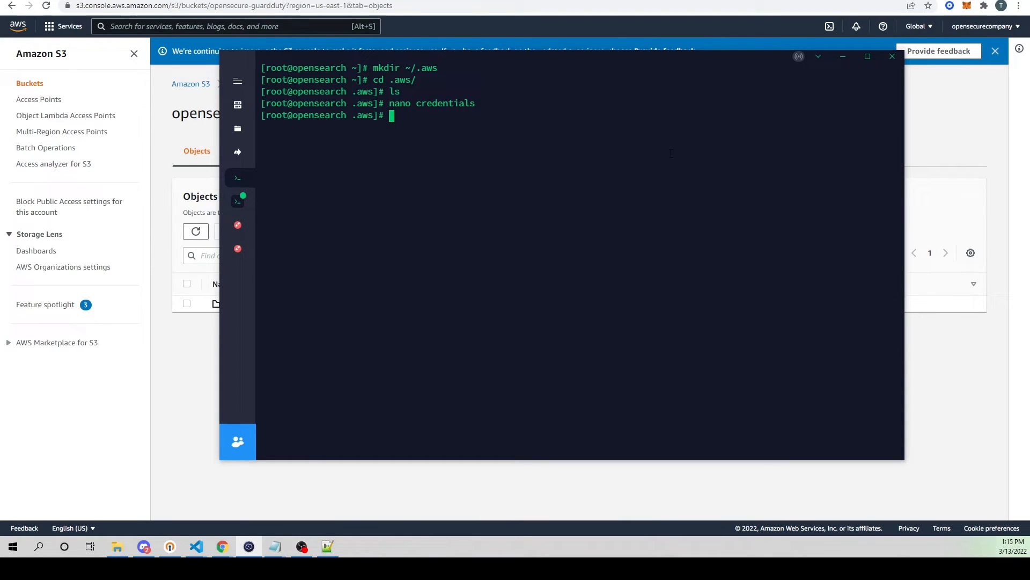
Step: Change to the /var/ossec/wodles/ directory and list its contents
{"action": "type", "text": "nano /"}
{"action": "key", "text": "BackSpace"}
{"action": "key", "text": "BackSpace"}
{"action": "key", "text": "BackSpace"}
{"action": "key", "text": "BackSpace"}
{"action": "key", "text": "BackSpace"}
{"action": "key", "text": "BackSpace"}
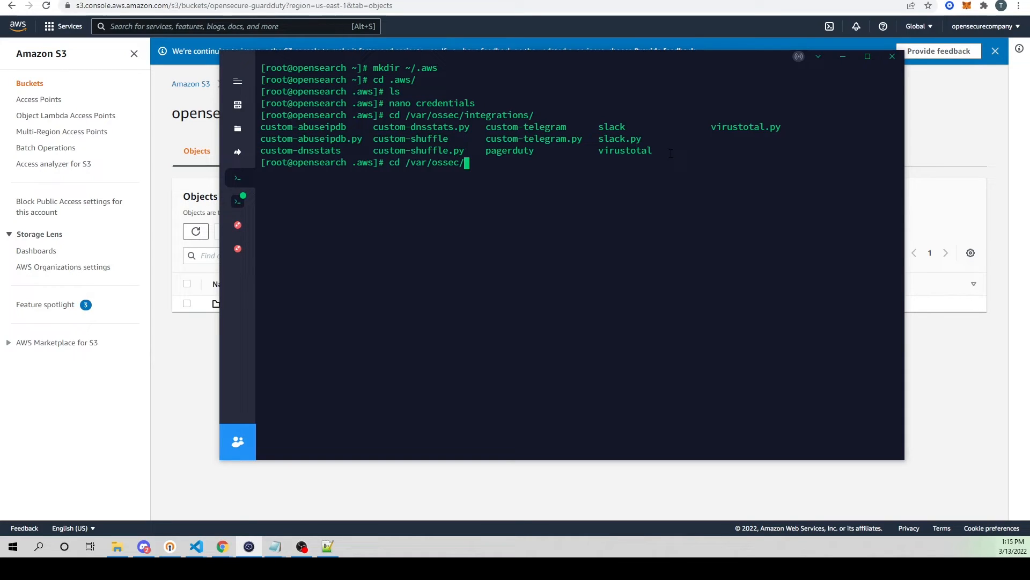
{"action": "type", "text": "waz"}
{"action": "key", "text": "BackSpace"}
{"action": "key", "text": "BackSpace"}
{"action": "key", "text": "BackSpace"}
{"action": "type", "text": "w"}
{"action": "key", "text": "Tab"}
{"action": "key", "text": "Return"}
{"action": "type", "text": "ls"}
{"action": "key", "text": "Return"}
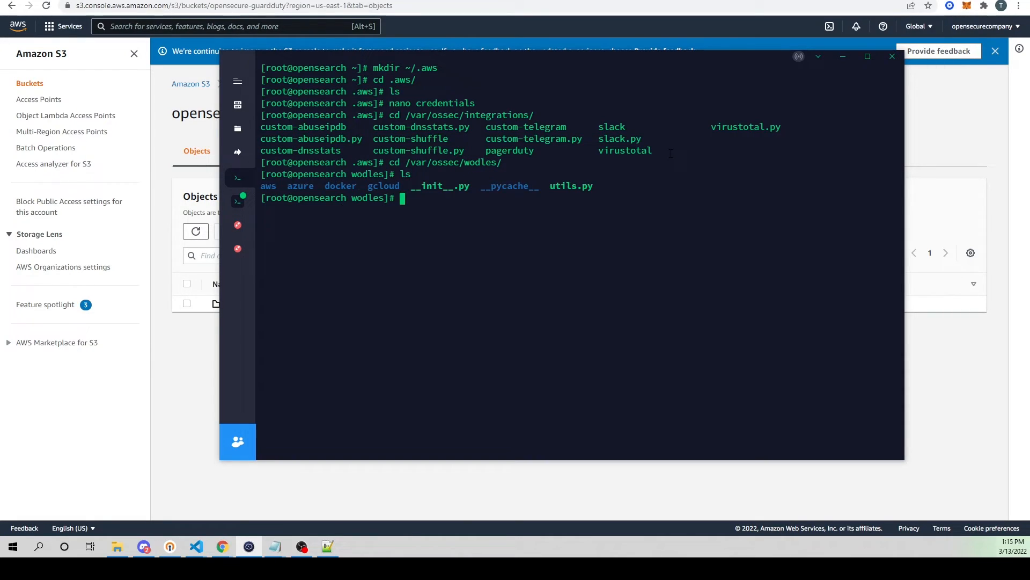
Step: Go into the aws subdirectory of wodles and list its files
{"action": "type", "text": "cd aws/"}
{"action": "key", "text": "Return"}
{"action": "type", "text": "ls"}
{"action": "key", "text": "Return"}
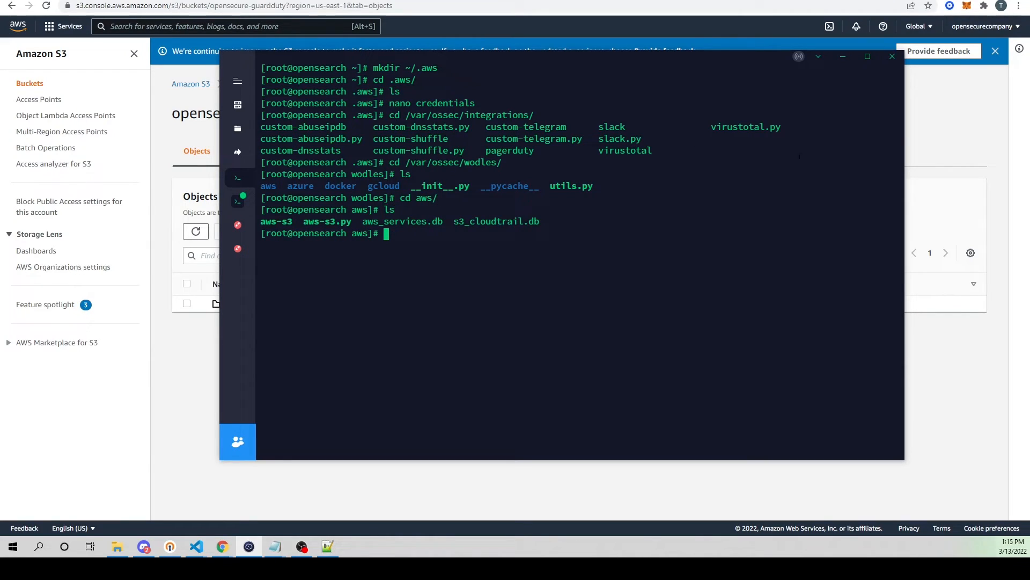
Step: Open aws-s3.py in nano, look through the script's code and close it
{"action": "type", "text": "nano aws-s3.py"}
{"action": "key", "text": "Return"}
{"action": "key", "text": "ctrl+v"}
{"action": "key", "text": "ctrl+v"}
{"action": "key", "text": "ctrl+v"}
{"action": "key", "text": "ctrl+v"}
{"action": "key", "text": "ctrl+v"}
{"action": "key", "text": "ctrl+v"}
{"action": "key", "text": "ctrl+v"}
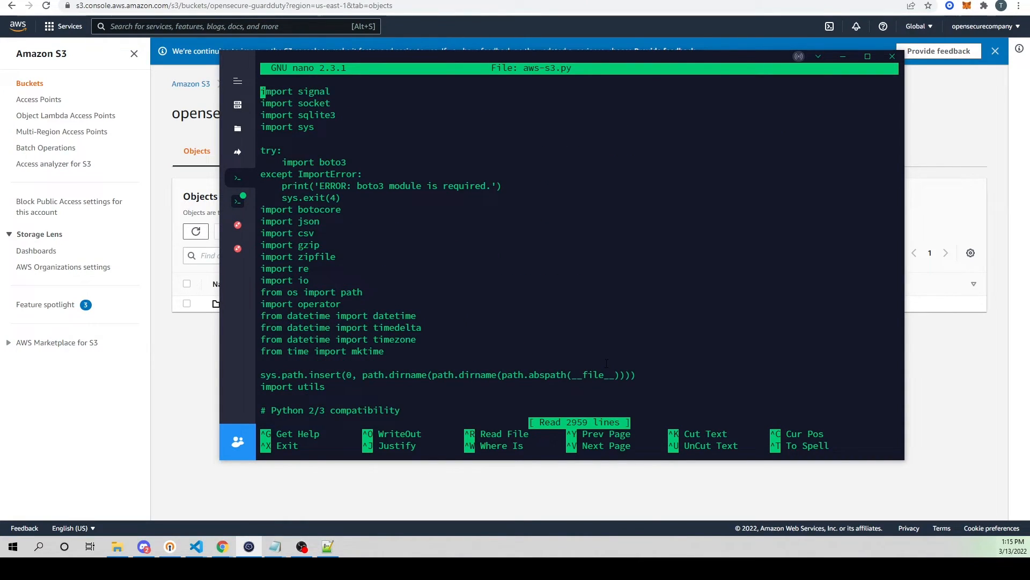
{"action": "key", "text": "ctrl+v"}
{"action": "key", "text": "ctrl+v"}
{"action": "key", "text": "ctrl+v"}
{"action": "key", "text": "ctrl+v"}
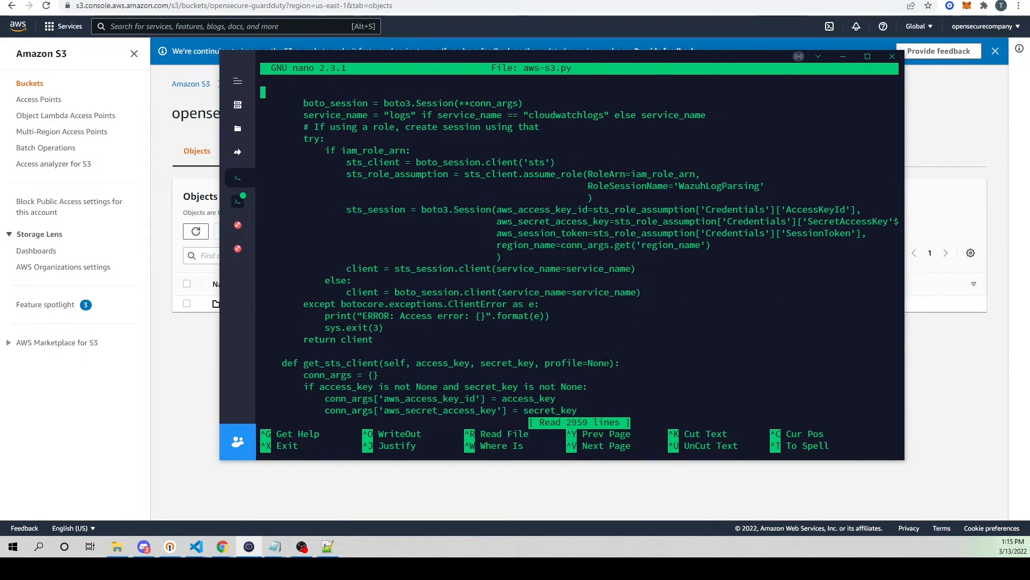
{"action": "key", "text": "ctrl+x"}
Step: Open the Wazuh configuration file /var/ossec/etc/ossec.conf in nano
{"action": "type", "text": "nano /var/o"}
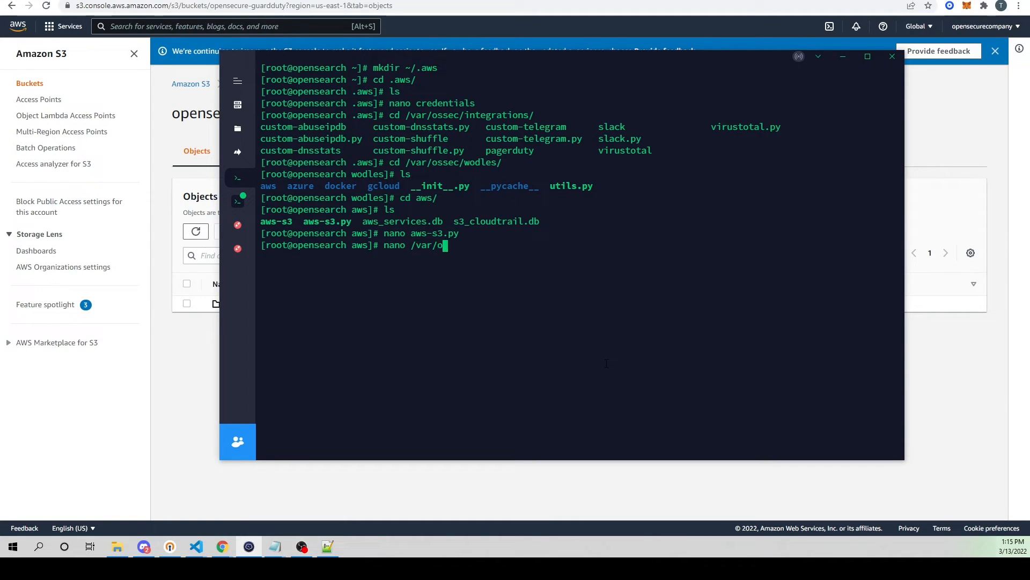
{"action": "type", "text": "ssec/etc/oss"}
{"action": "key", "text": "Tab"}
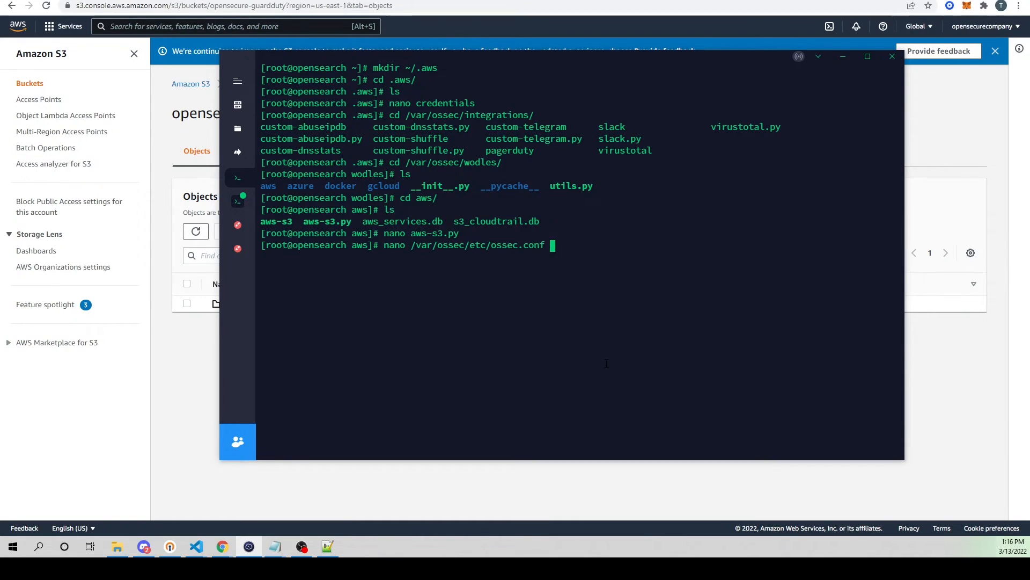
{"action": "key", "text": "Return"}
Step: Paste the copied aws-s3 wodle opening with disabled, interval, run_on_start and skip_on_error lines between the healthcheck and metric command wodles
{"action": "scroll", "coordinate": [607, 363], "scroll_direction": "down", "scroll_amount": 20}
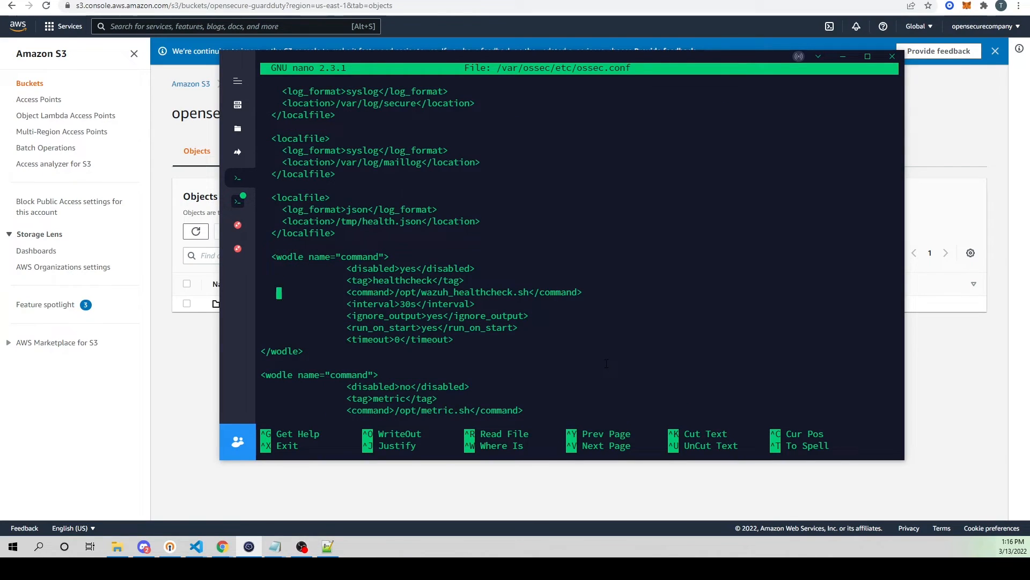
{"action": "key", "text": "Down"}
{"action": "key", "text": "End"}
{"action": "key", "text": "Return"}
{"action": "key", "text": "Return"}
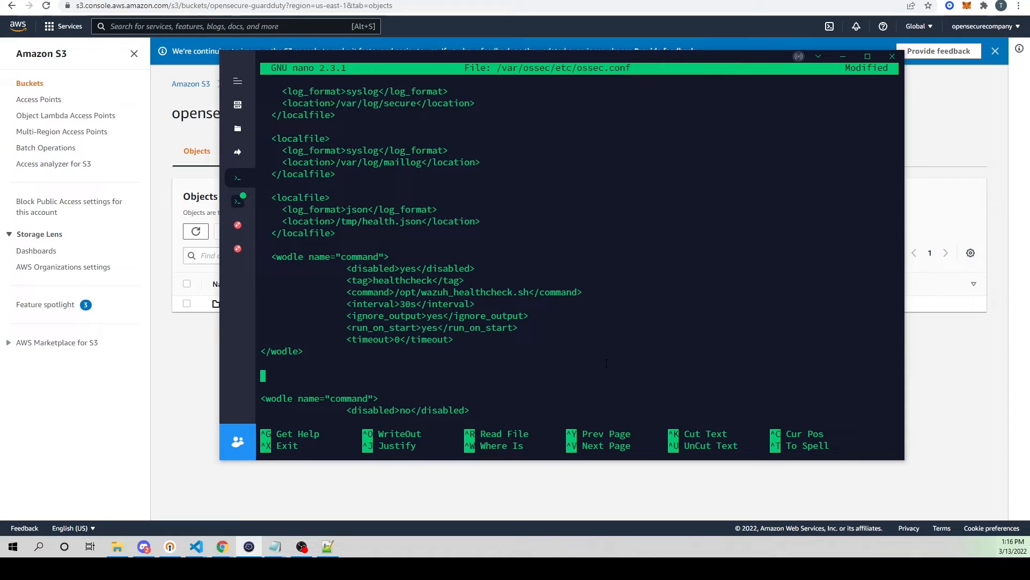
{"action": "key", "text": "ctrl+minus"}
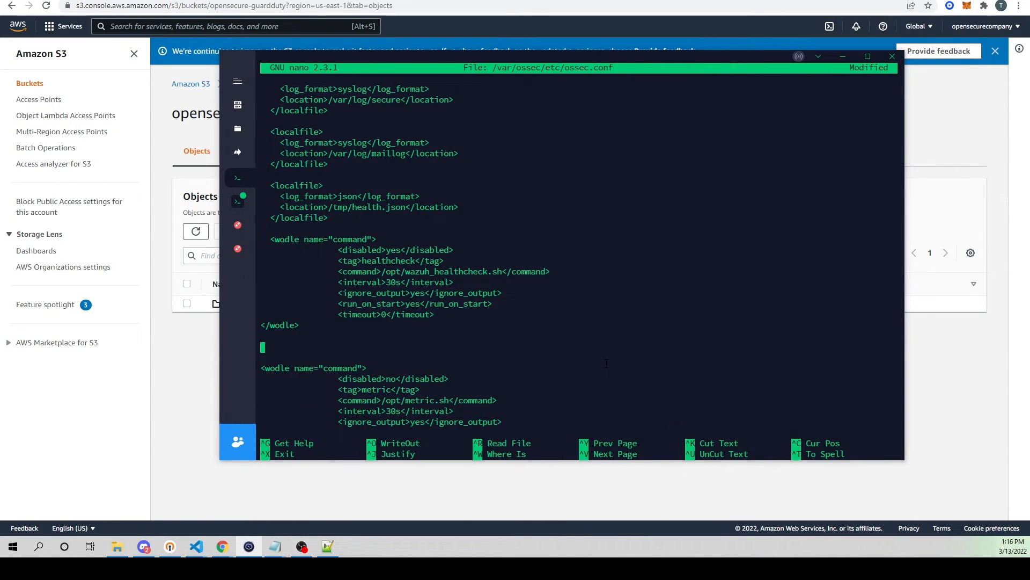
{"action": "key", "text": "ctrl+minus"}
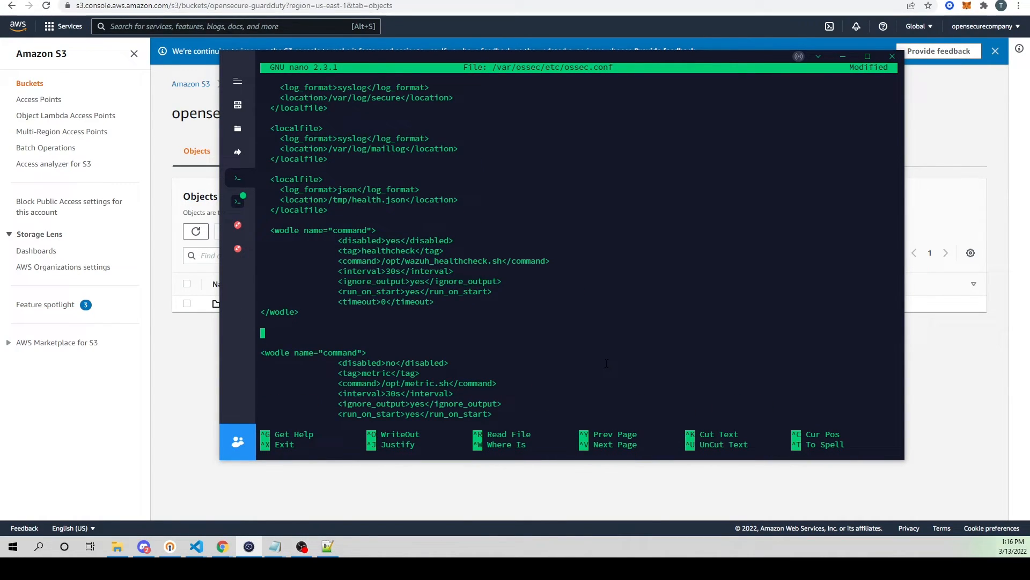
{"action": "key", "text": "alt+Tab"}
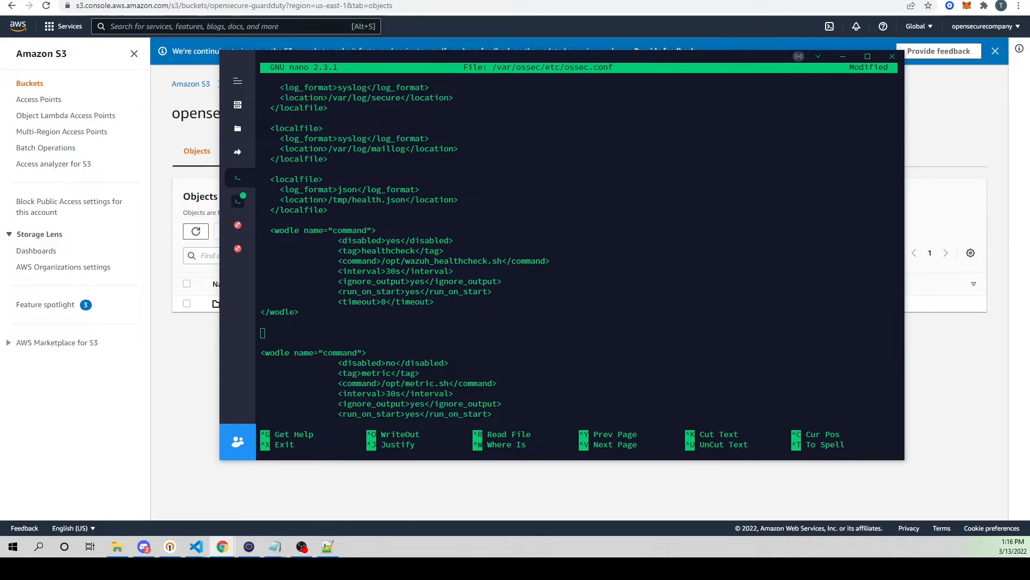
{"action": "key", "text": "alt+Tab"}
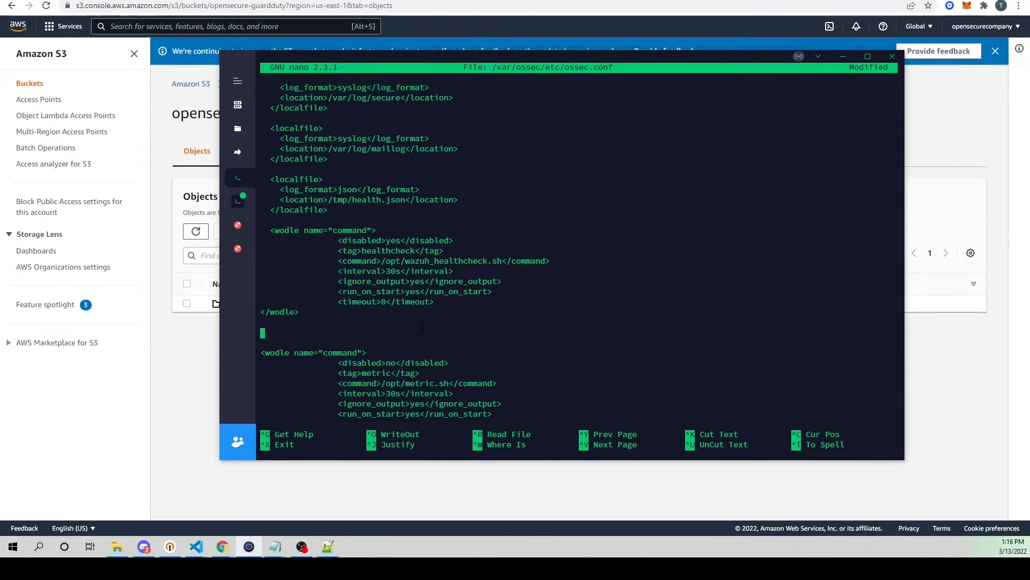
{"action": "key", "text": "ctrl+shift+v"}
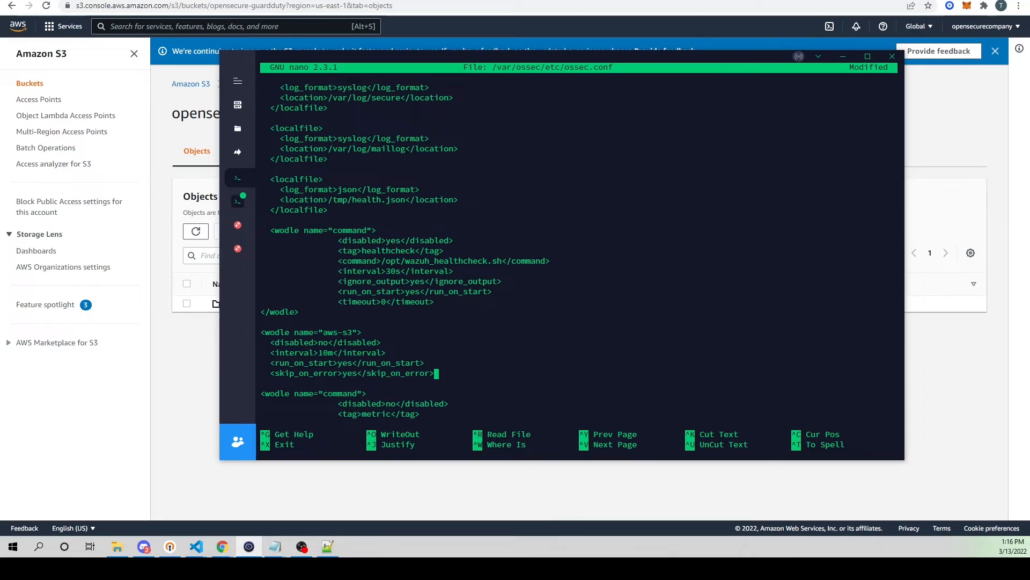
{"action": "left_click_drag", "start_coordinate": [323, 332], "coordinate": [352, 332]}
{"action": "key", "text": "Return"}
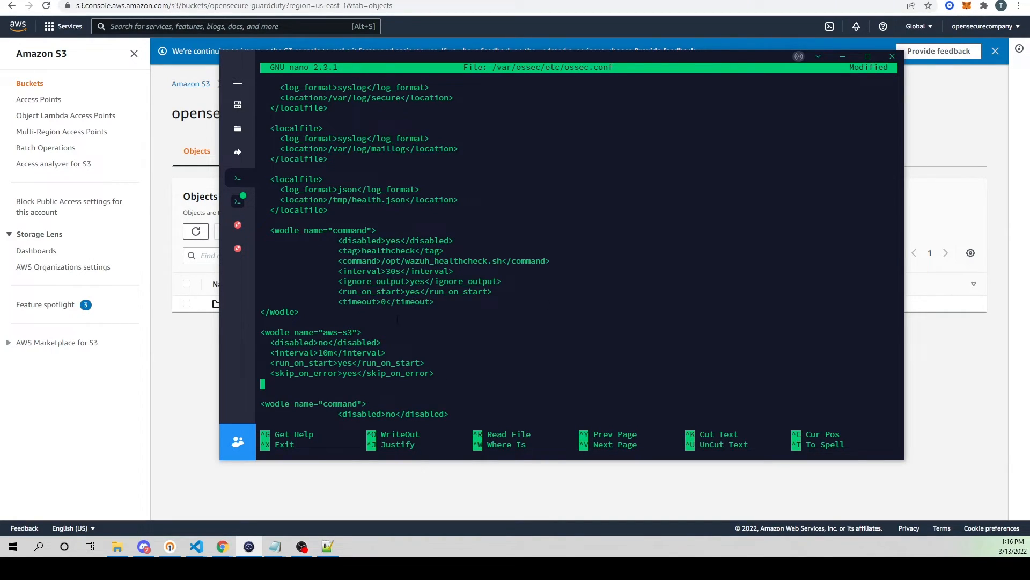
Step: Set the interval of the aws-s3 wodle to 1m
{"action": "left_click_drag", "start_coordinate": [270, 332], "coordinate": [352, 332]}
{"action": "left_click_drag", "start_coordinate": [317, 343], "coordinate": [331, 343]}
{"action": "key", "text": "Up"}
{"action": "key", "text": "Up"}
{"action": "key", "text": "Up"}
{"action": "key", "text": "Right"}
{"action": "key", "text": "Right"}
{"action": "key", "text": "Right"}
{"action": "key", "text": "Right"}
{"action": "key", "text": "Right"}
{"action": "key", "text": "Right"}
{"action": "key", "text": "Right"}
{"action": "key", "text": "Right"}
{"action": "key", "text": "Right"}
{"action": "key", "text": "Right"}
{"action": "key", "text": "Right"}
{"action": "key", "text": "Right"}
{"action": "key", "text": "Right"}
Step: Set skip_on_error of the aws-s3 wodle to no
{"action": "key", "text": "Right"}
{"action": "key", "text": "BackSpace"}
{"action": "key", "text": "Down"}
{"action": "key", "text": "Down"}
{"action": "key", "text": "Right"}
{"action": "key", "text": "Right"}
{"action": "key", "text": "Right"}
{"action": "key", "text": "Right"}
{"action": "key", "text": "Right"}
{"action": "key", "text": "Right"}
{"action": "key", "text": "Right"}
{"action": "key", "text": "Up"}
{"action": "key", "text": "Up"}
{"action": "key", "text": "Down"}
{"action": "key", "text": "Down"}
{"action": "key", "text": "Up"}
{"action": "key", "text": "Down"}
{"action": "key", "text": "BackSpace"}
{"action": "key", "text": "BackSpace"}
{"action": "key", "text": "BackSpace"}
{"action": "type", "text": "no"}
{"action": "key", "text": "End"}
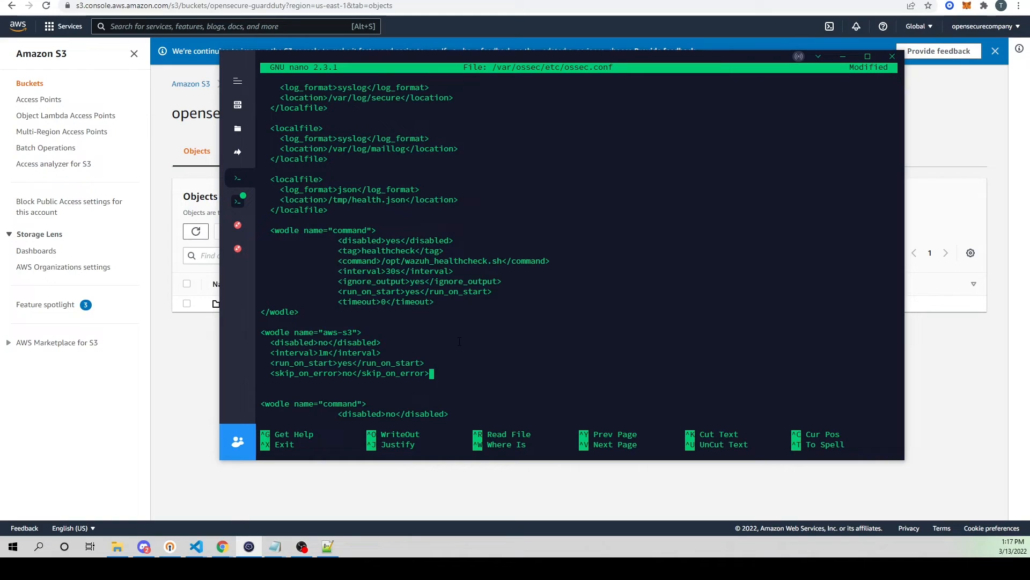
Step: Paste the copied guardduty bucket block, with its name, path and aws_profile lines, below the skip_on_error line
{"action": "key", "text": "Return"}
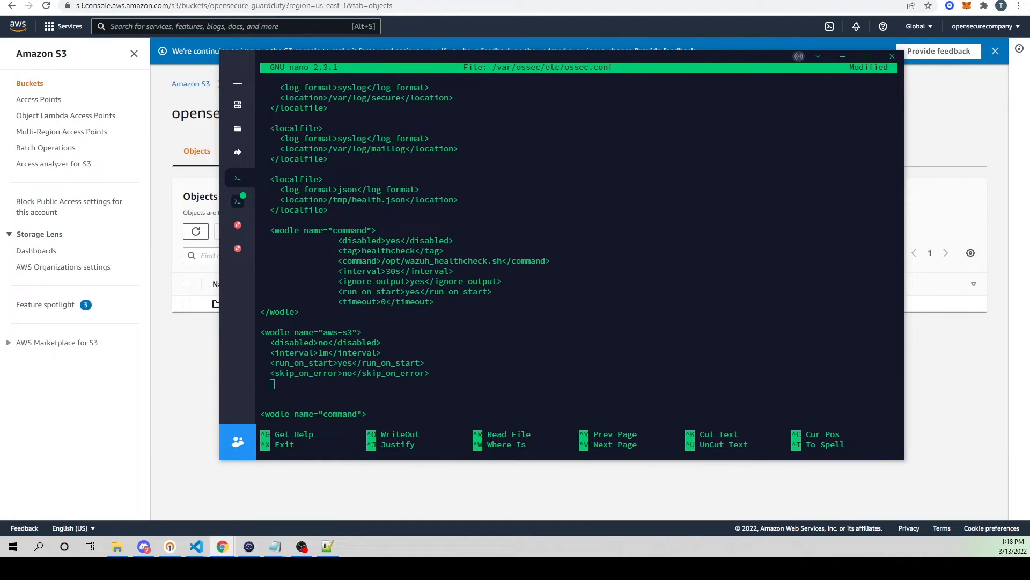
{"action": "left_click", "coordinate": [542, 325]}
{"action": "key", "text": "ctrl+v"}
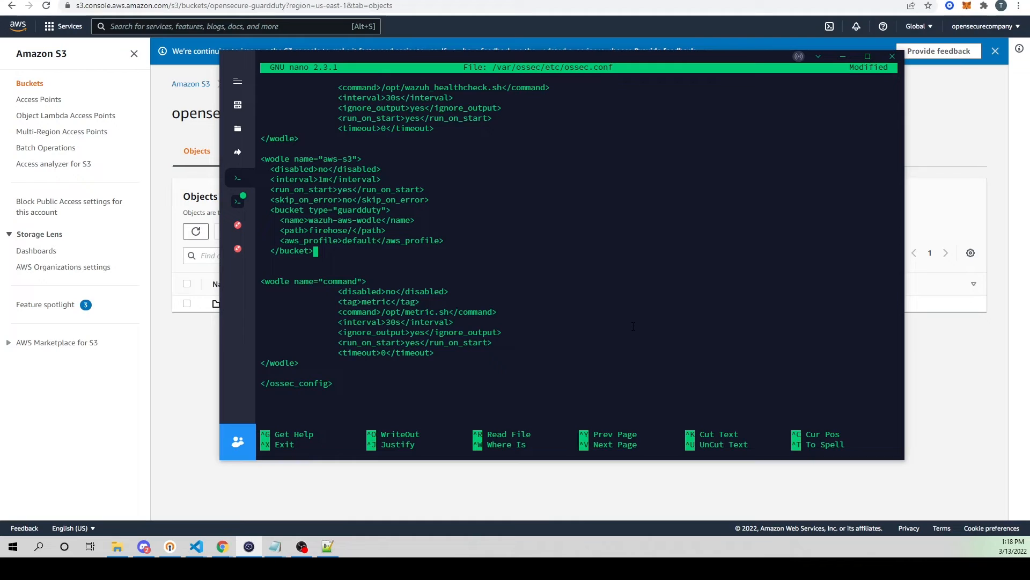
Step: Delete the wazuh-aws-wodle placeholder from the name element of the guardduty bucket block
{"action": "key", "text": "Up"}
{"action": "key", "text": "Up"}
{"action": "key", "text": "Up"}
{"action": "key", "text": "Up"}
{"action": "key", "text": "Right"}
{"action": "key", "text": "Right"}
{"action": "key", "text": "Right"}
{"action": "key", "text": "Right"}
{"action": "key", "text": "Right"}
{"action": "key", "text": "Right"}
{"action": "key", "text": "Right"}
{"action": "key", "text": "Right"}
{"action": "key", "text": "Right"}
{"action": "key", "text": "Right"}
{"action": "key", "text": "Down"}
{"action": "key", "text": "Right"}
{"action": "key", "text": "Right"}
{"action": "key", "text": "Right"}
{"action": "key", "text": "Right"}
{"action": "key", "text": "BackSpace"}
{"action": "key", "text": "BackSpace"}
{"action": "key", "text": "BackSpace"}
{"action": "key", "text": "BackSpace"}
{"action": "key", "text": "BackSpace"}
{"action": "key", "text": "BackSpace"}
{"action": "key", "text": "BackSpace"}
{"action": "key", "text": "BackSpace"}
{"action": "key", "text": "BackSpace"}
{"action": "key", "text": "BackSpace"}
{"action": "key", "text": "BackSpace"}
{"action": "key", "text": "BackSpace"}
{"action": "key", "text": "BackSpace"}
{"action": "key", "text": "BackSpace"}
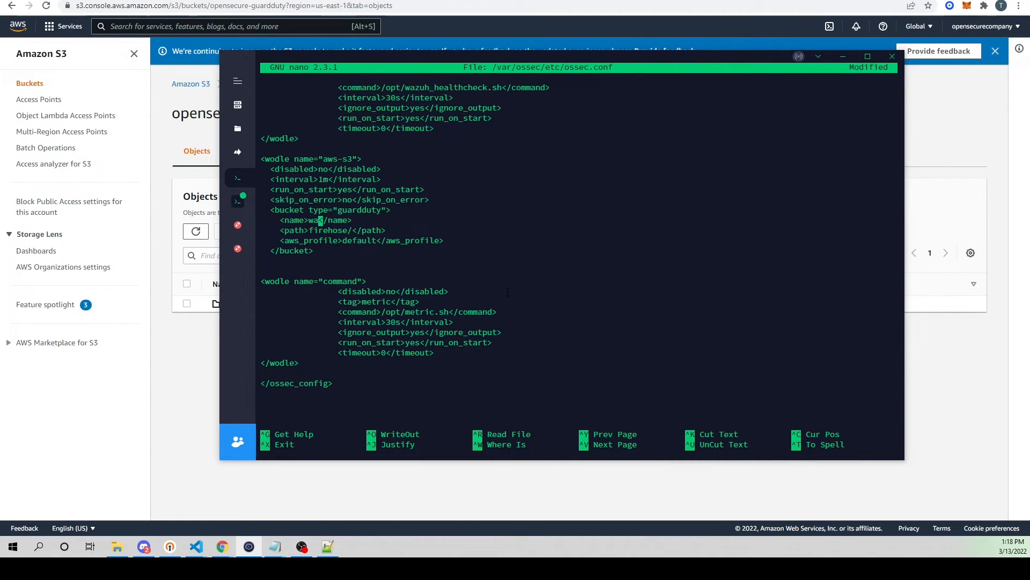
{"action": "key", "text": "BackSpace"}
Step: Copy the bucket name opensecure-guardduty from the Amazon S3 bucket list and paste it into the name element
{"action": "left_click", "coordinate": [246, 1]}
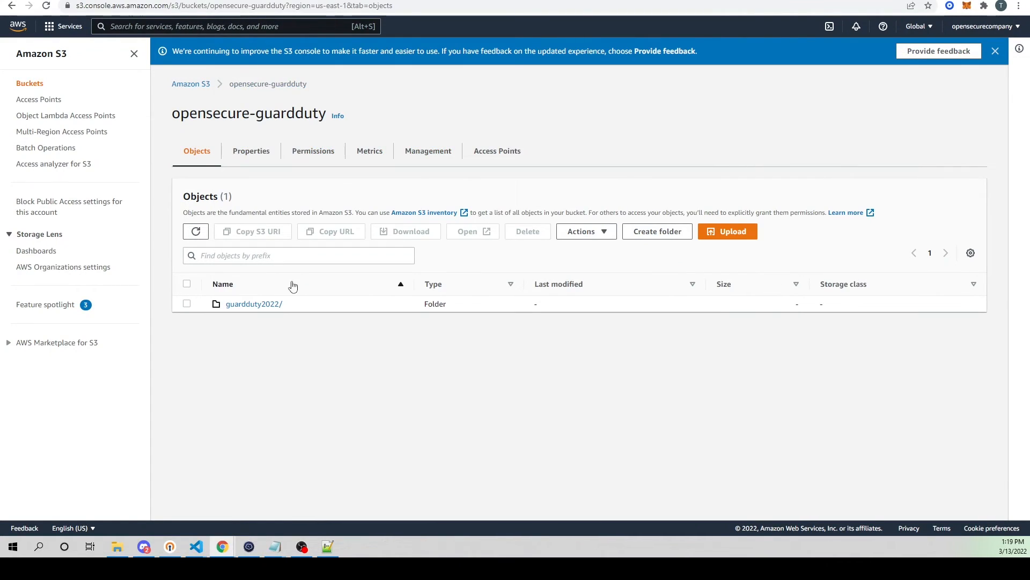
{"action": "left_click", "coordinate": [202, 85]}
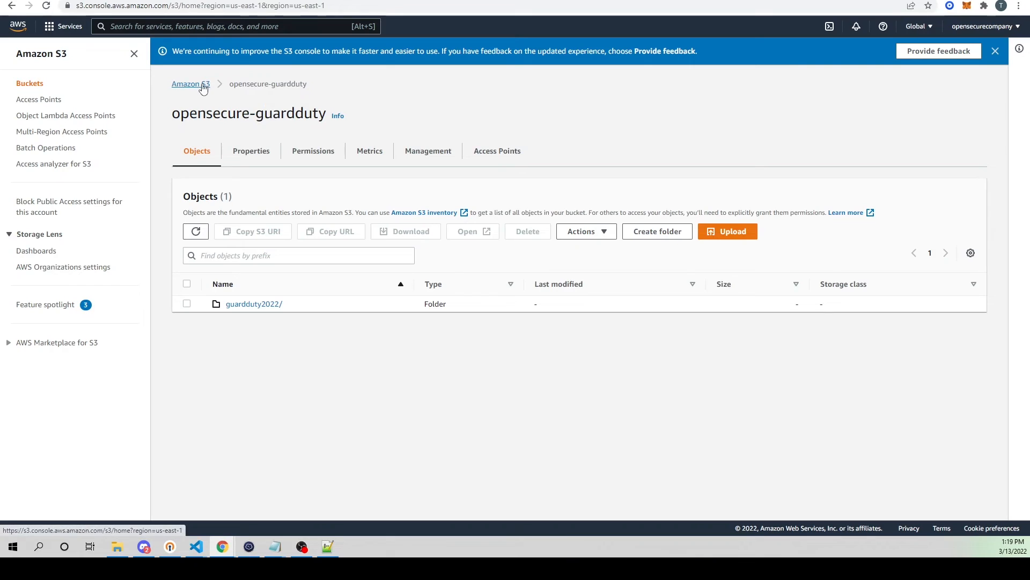
{"action": "left_click_drag", "start_coordinate": [298, 266], "coordinate": [203, 252]}
{"action": "key", "text": "ctrl+c"}
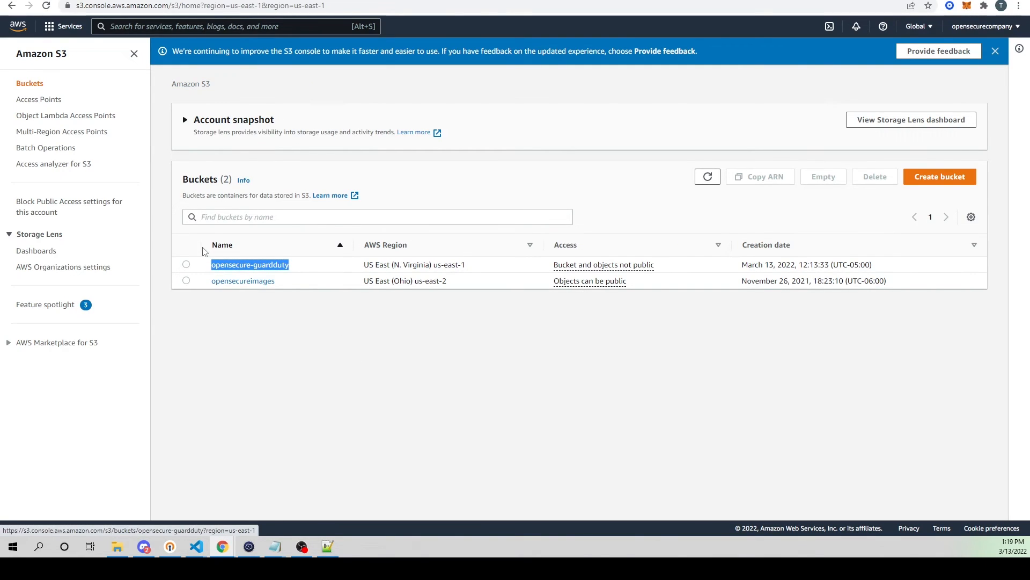
{"action": "left_click", "coordinate": [254, 547]}
{"action": "key", "text": "ctrl+shift+v"}
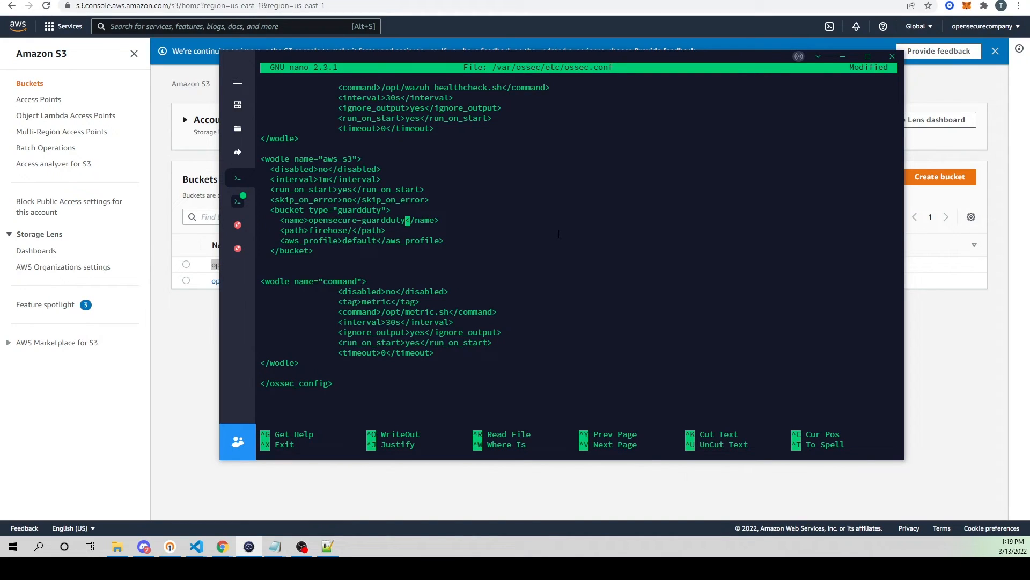
Step: Open the opensecure-guardduty bucket in Amazon S3 and check the name of its folder for the path setting
{"action": "key", "text": "Down"}
{"action": "key", "text": "Left"}
{"action": "left_click", "coordinate": [183, 349]}
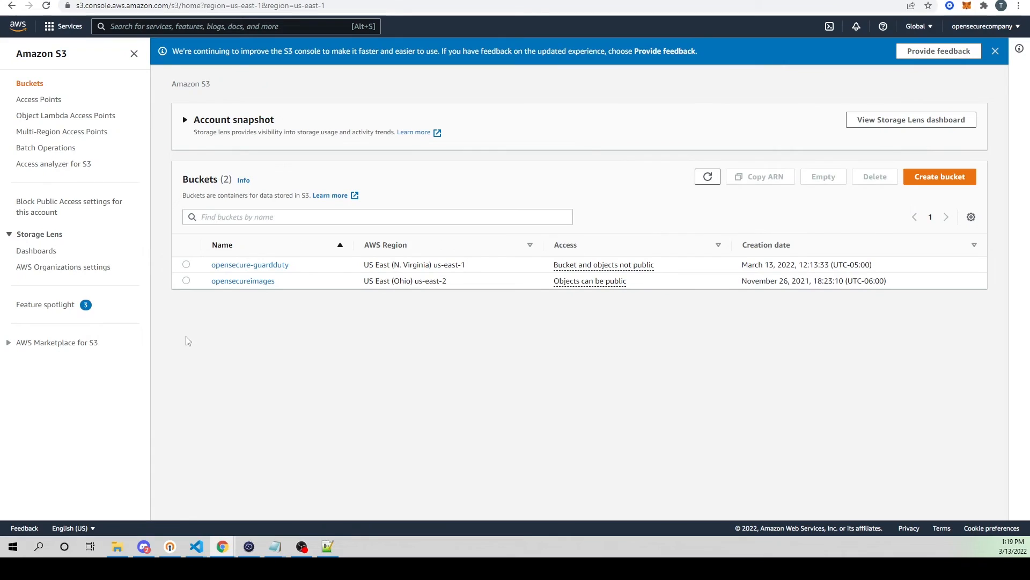
{"action": "left_click", "coordinate": [258, 266]}
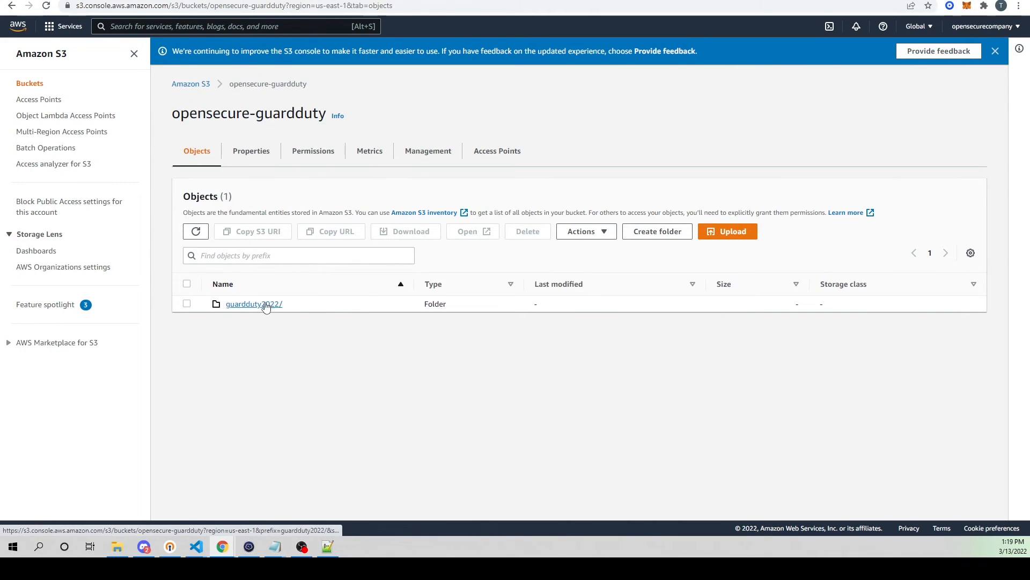
{"action": "left_click_drag", "start_coordinate": [294, 309], "coordinate": [226, 310]}
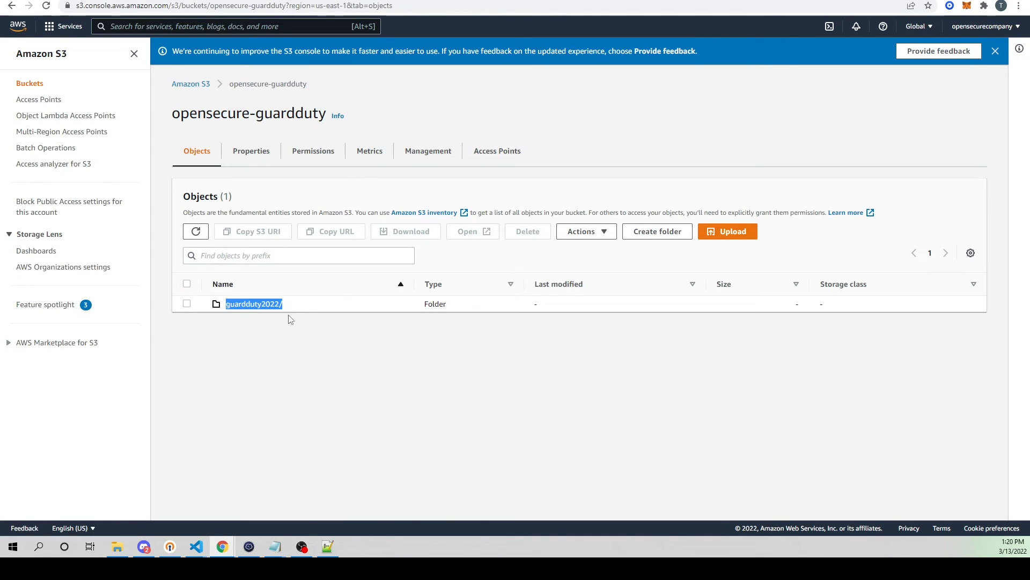
Step: Return to ossec.conf in the terminal and delete the path line from the guardduty bucket block
{"action": "left_click", "coordinate": [248, 546]}
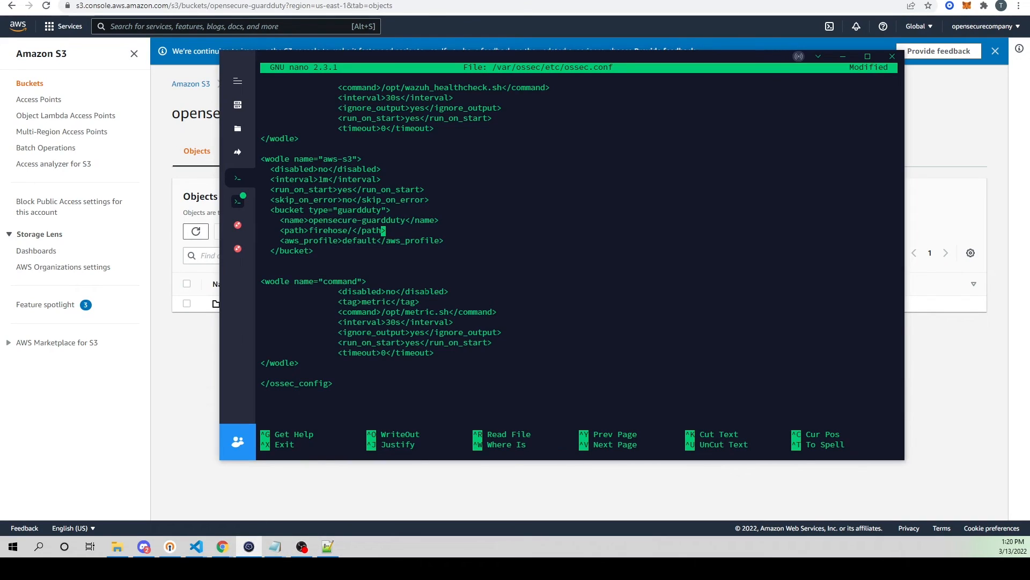
{"action": "key", "text": "Left"}
{"action": "key", "text": "Left"}
{"action": "key", "text": "Left"}
{"action": "key", "text": "Left"}
{"action": "key", "text": "Left"}
{"action": "key", "text": "Left"}
{"action": "key", "text": "Left"}
{"action": "key", "text": "Right"}
{"action": "key", "text": "Right"}
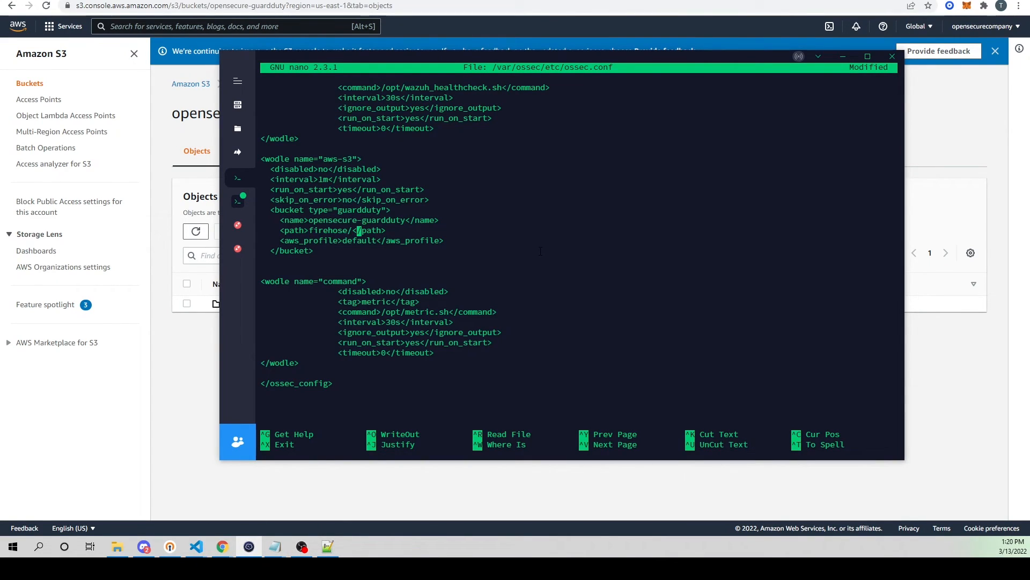
{"action": "key", "text": "ctrl+k"}
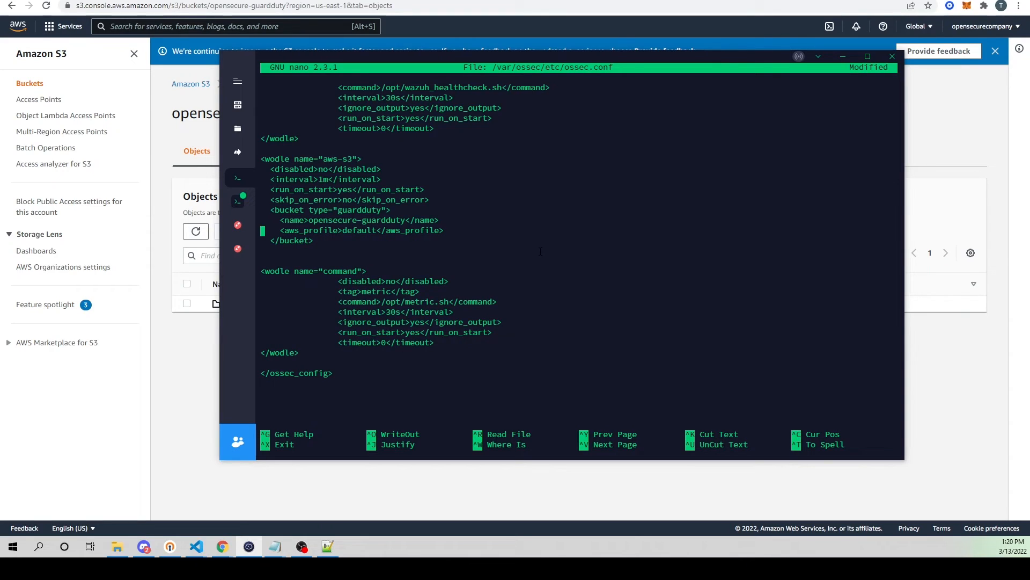
Step: Check the bucket block's aws_profile line, then save ossec.conf and exit nano
{"action": "key", "text": "Right"}
{"action": "key", "text": "Right"}
{"action": "key", "text": "Right"}
{"action": "key", "text": "Right"}
{"action": "key", "text": "Right"}
{"action": "key", "text": "Right"}
{"action": "key", "text": "Right"}
{"action": "key", "text": "Right"}
{"action": "key", "text": "Right"}
{"action": "key", "text": "Right"}
{"action": "left_click_drag", "start_coordinate": [284, 231], "coordinate": [381, 230]}
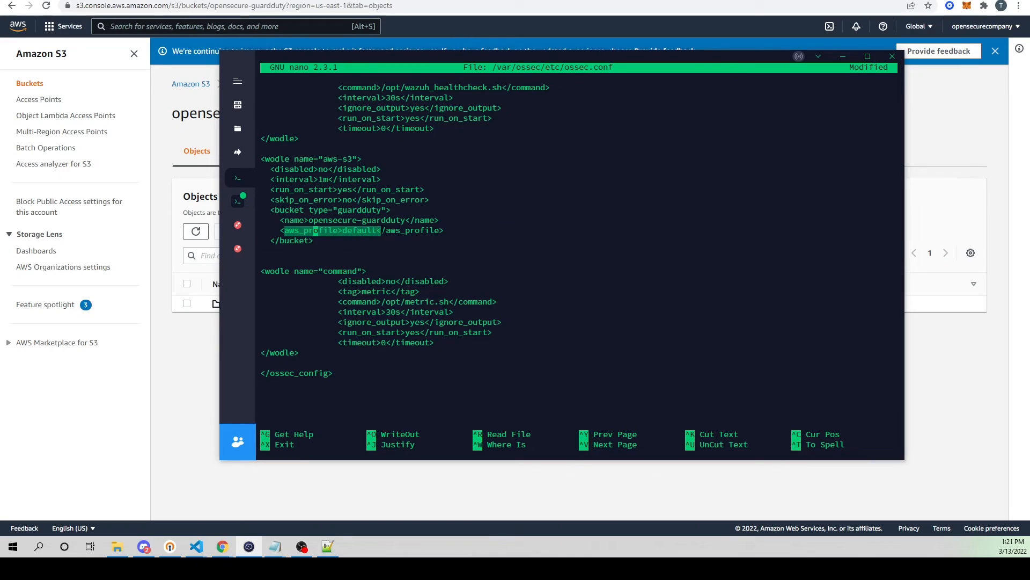
{"action": "left_click", "coordinate": [383, 230]}
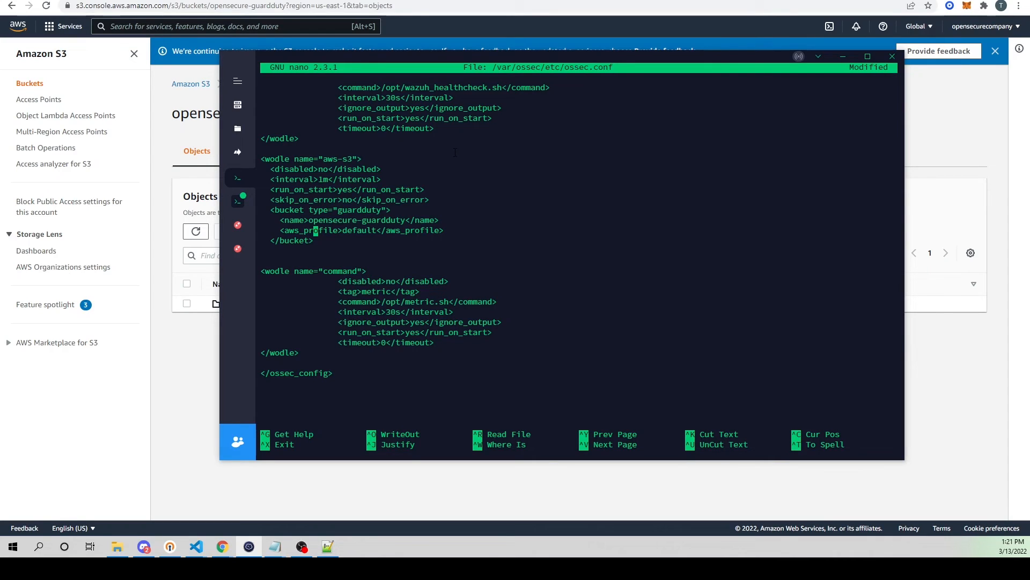
{"action": "key", "text": "ctrl+x"}
{"action": "key", "text": "y"}
{"action": "key", "text": "Return"}
Step: Open ~/.aws/credentials in nano, check the profile name against the aws_profile setting and close the file
{"action": "key", "text": "Up"}
{"action": "key", "text": "Up"}
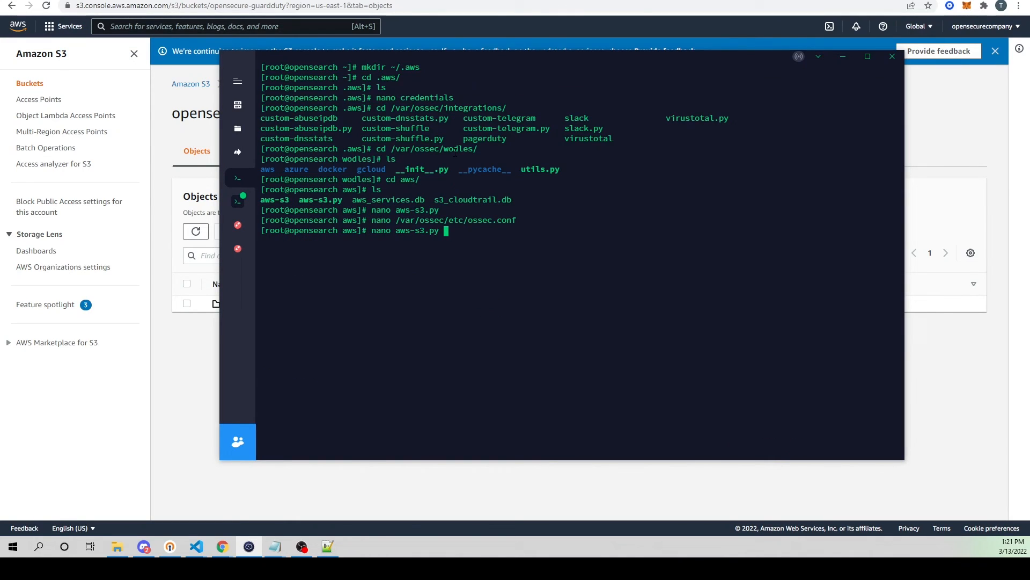
{"action": "key", "text": "Up"}
{"action": "key", "text": "Up"}
{"action": "key", "text": "Down"}
{"action": "key", "text": "Down"}
{"action": "key", "text": "Down"}
{"action": "key", "text": "Down"}
{"action": "type", "text": "nano ~/.aws/credentials"}
{"action": "key", "text": "Return"}
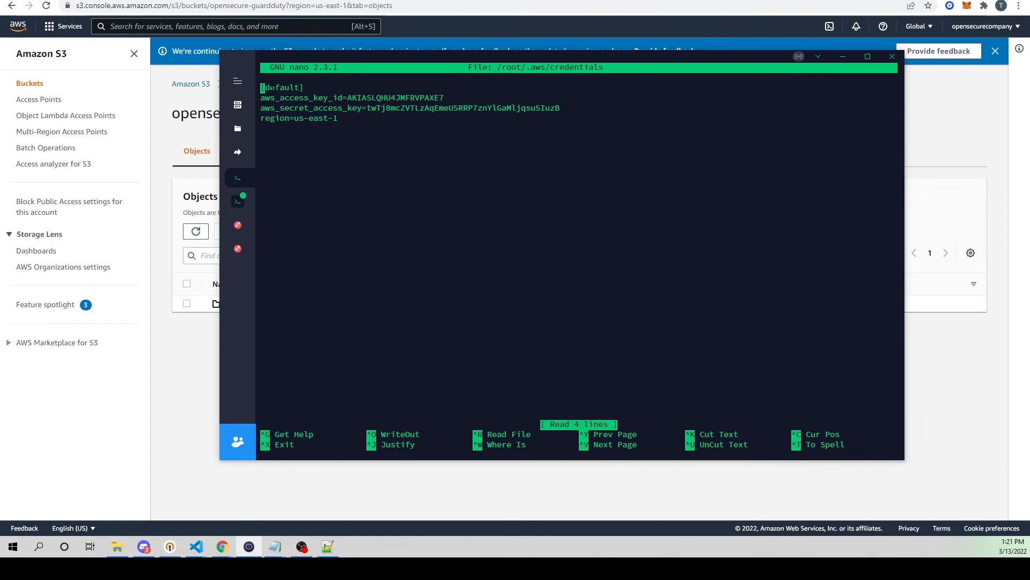
{"action": "left_click_drag", "start_coordinate": [261, 87], "coordinate": [299, 88]}
{"action": "key", "text": "Right"}
{"action": "key", "text": "ctrl+x"}
{"action": "key", "text": "Up"}
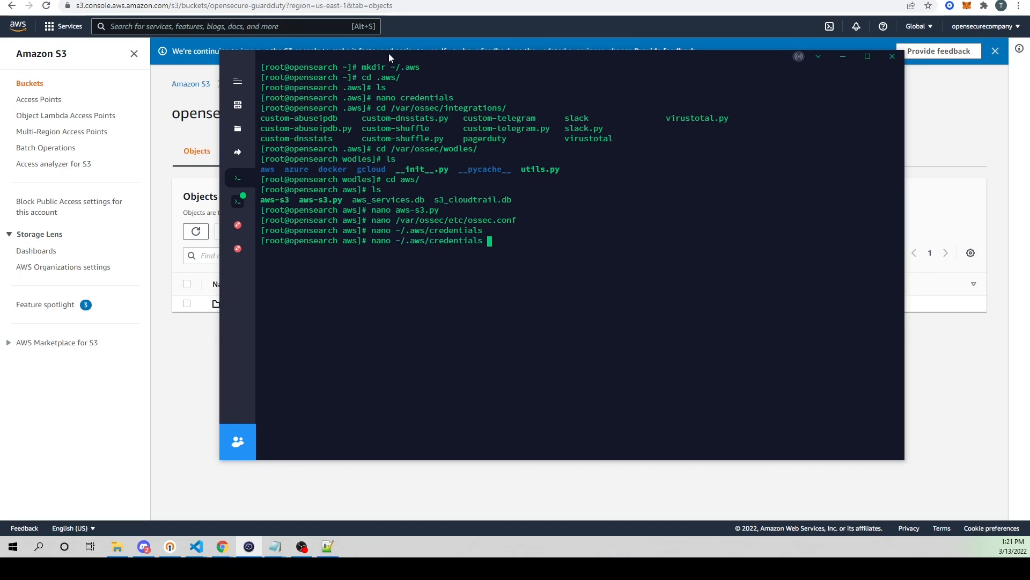
Step: Reopen /var/ossec/etc/ossec.conf in nano, add the missing </wodle> closing tag after the aws-s3 wodle's bucket block, and save the file
{"action": "key", "text": "Up"}
{"action": "key", "text": "Return"}
{"action": "key", "text": "ctrl+w"}
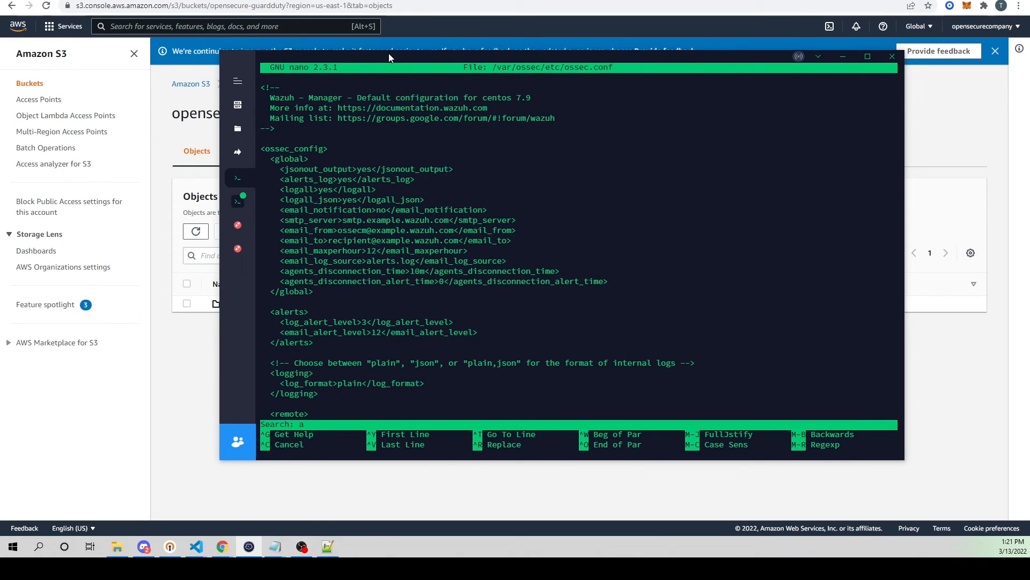
{"action": "type", "text": "a"}
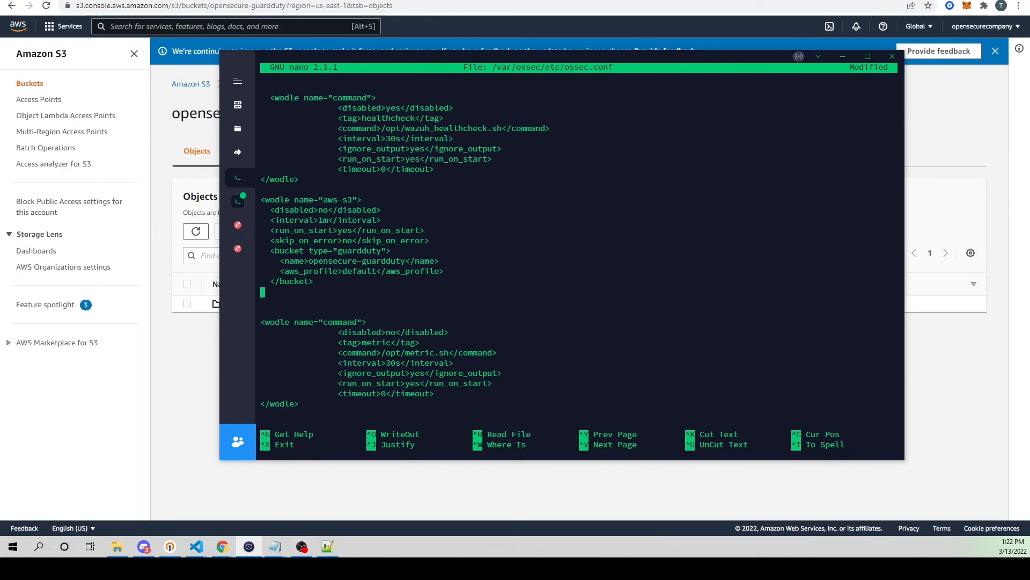
{"action": "left_click_drag", "start_coordinate": [298, 180], "coordinate": [260, 180]}
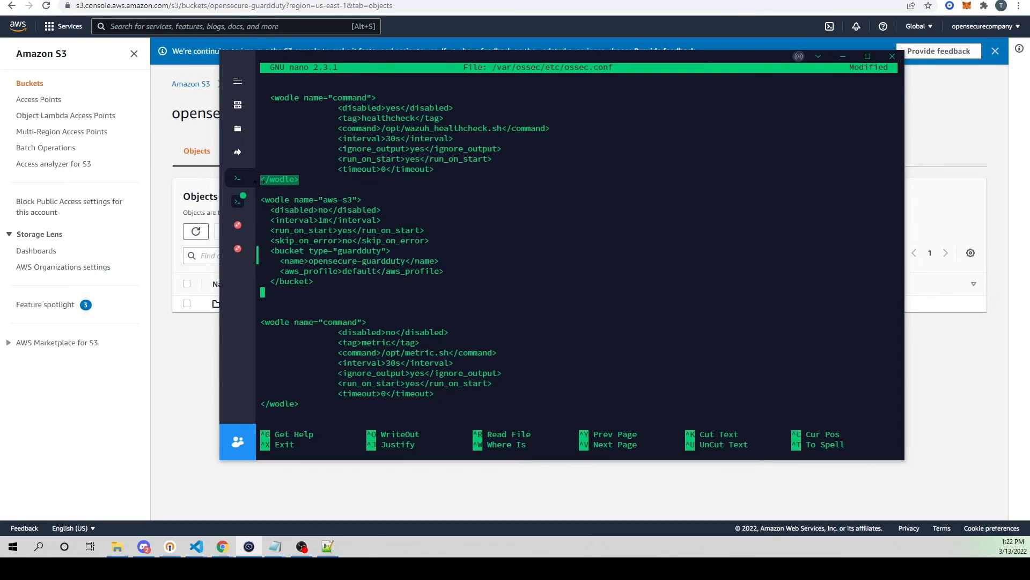
{"action": "right_click", "coordinate": [345, 180]}
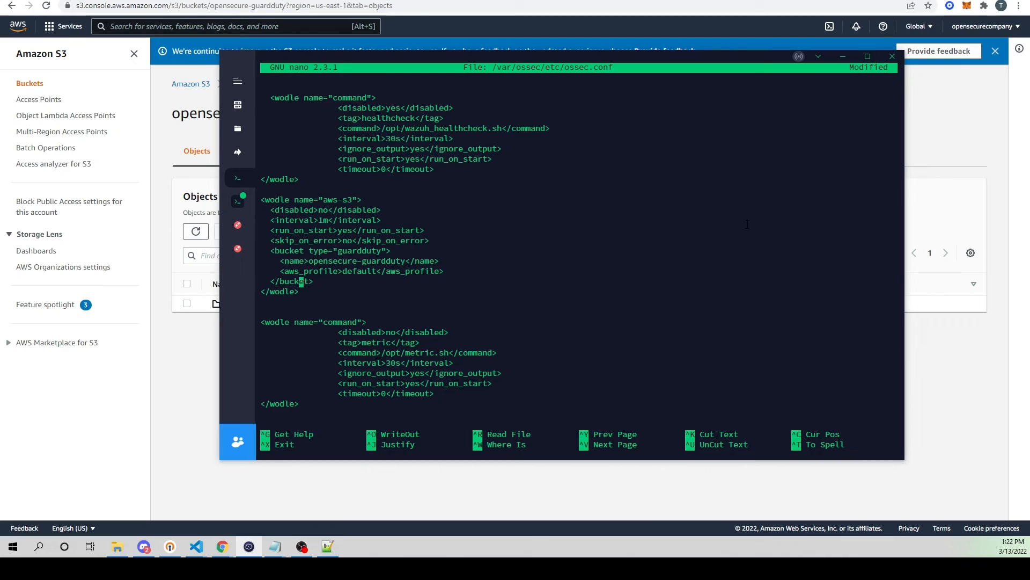
{"action": "key", "text": "ctrl+x"}
{"action": "key", "text": "y"}
{"action": "key", "text": "Return"}
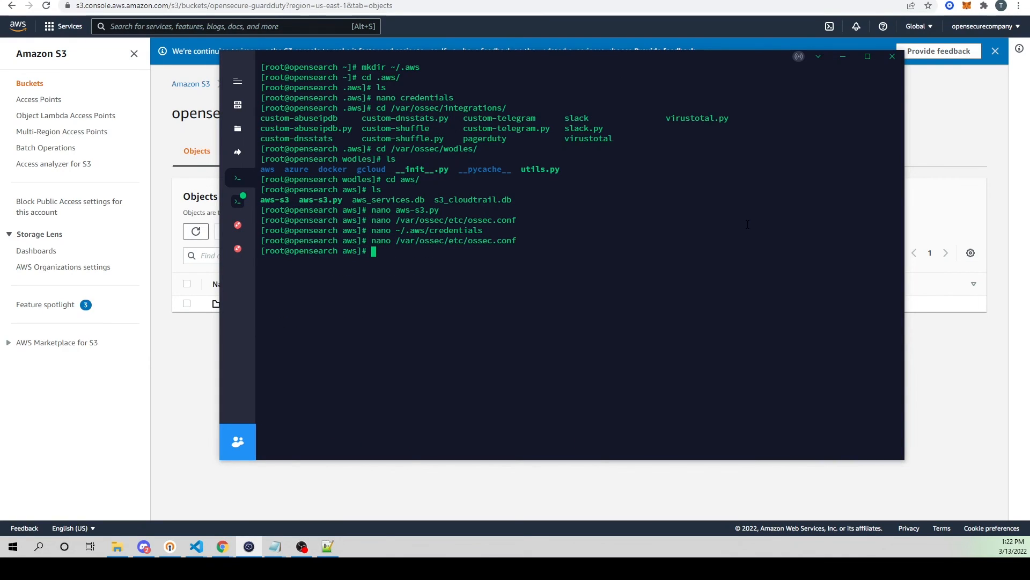
Step: Restart the wazuh-manager service with systemctl
{"action": "type", "text": "systemctl restart wazuh-manager"}
{"action": "key", "text": "Return"}
Step: Follow /var/ossec/logs/ossec.log live with tail and check the aws-s3 module's entries for fetching logs from the opensecure-guardduty bucket
{"action": "type", "text": "tail -f /var/ossec/logs/ossec.log"}
{"action": "key", "text": "Return"}
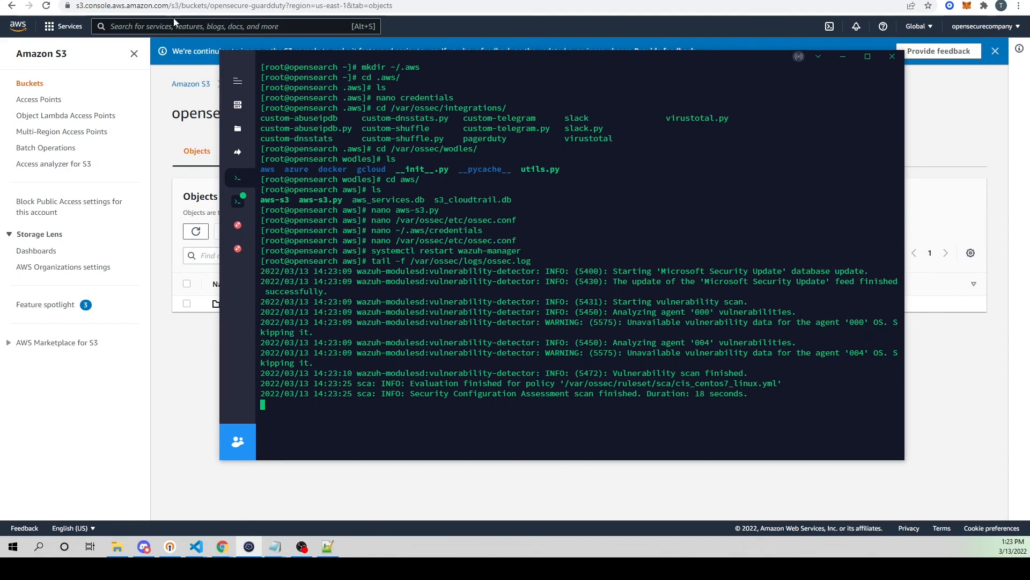
{"action": "left_click_drag", "start_coordinate": [331, 55], "coordinate": [234, 54]}
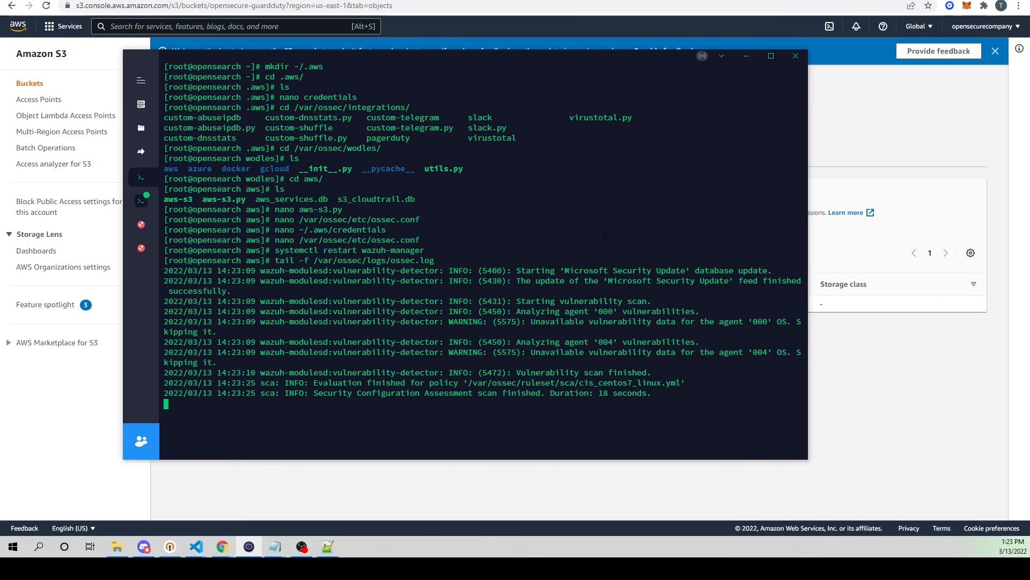
{"action": "left_click_drag", "start_coordinate": [808, 460], "coordinate": [906, 459]}
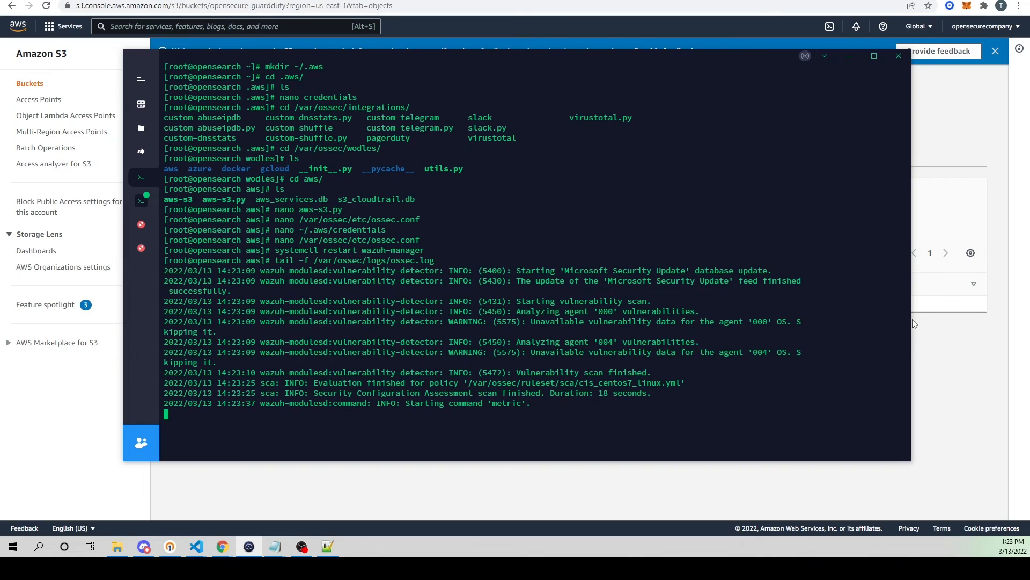
{"action": "left_click_drag", "start_coordinate": [410, 413], "coordinate": [511, 414]}
{"action": "left_click_drag", "start_coordinate": [410, 423], "coordinate": [637, 428]}
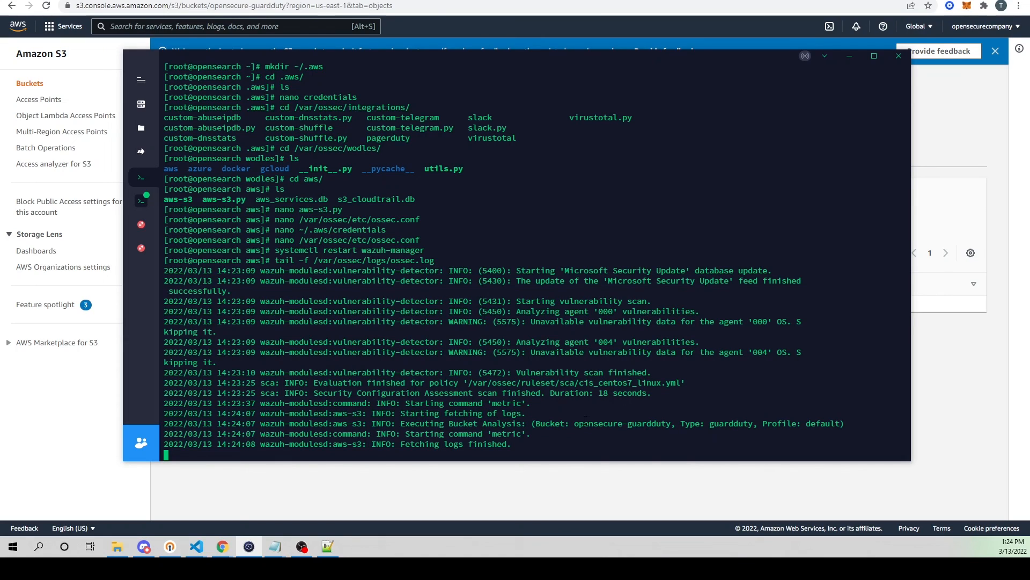
{"action": "left_click_drag", "start_coordinate": [575, 424], "coordinate": [821, 424]}
{"action": "left_click_drag", "start_coordinate": [410, 444], "coordinate": [521, 447]}
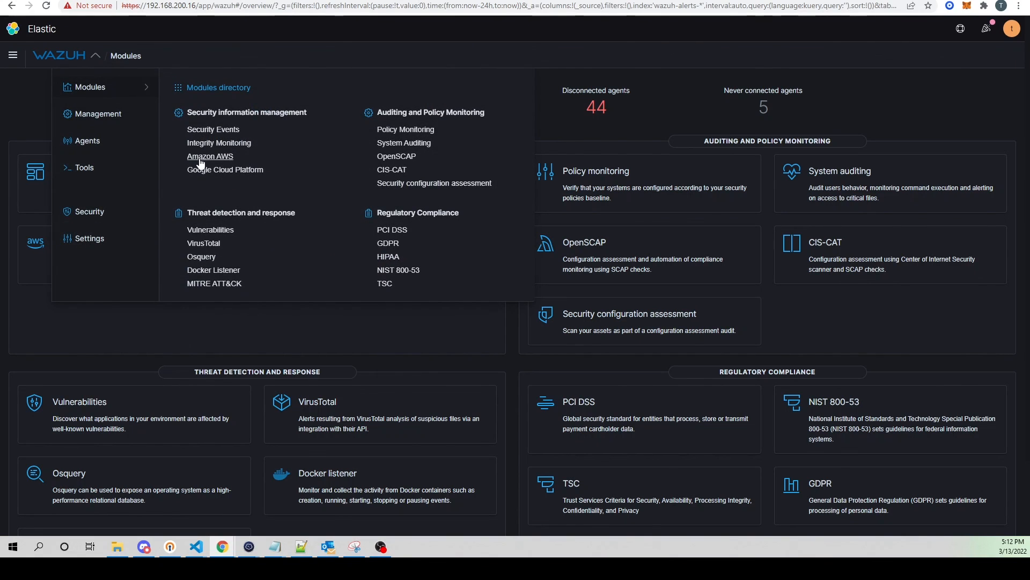
Step: In the Wazuh web app, open the Amazon AWS module's events and expand the most recent GuardDuty alert
{"action": "left_click", "coordinate": [201, 158]}
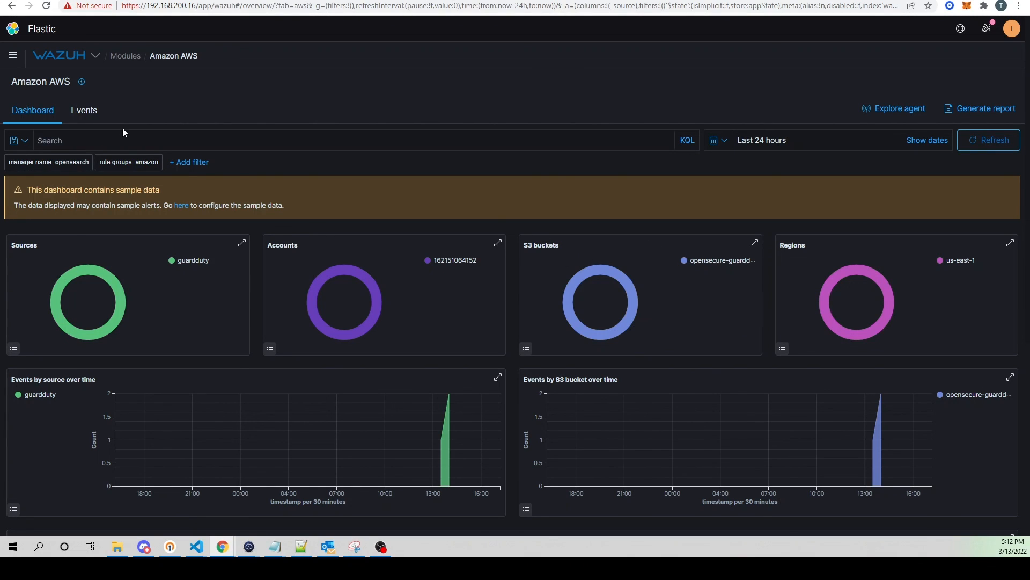
{"action": "left_click", "coordinate": [85, 111]}
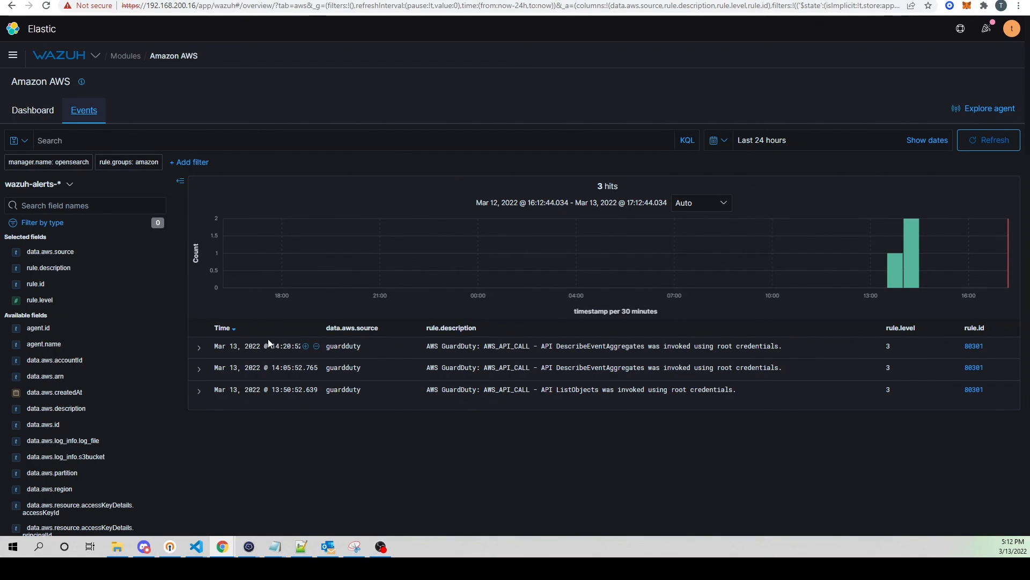
{"action": "left_click", "coordinate": [198, 347]}
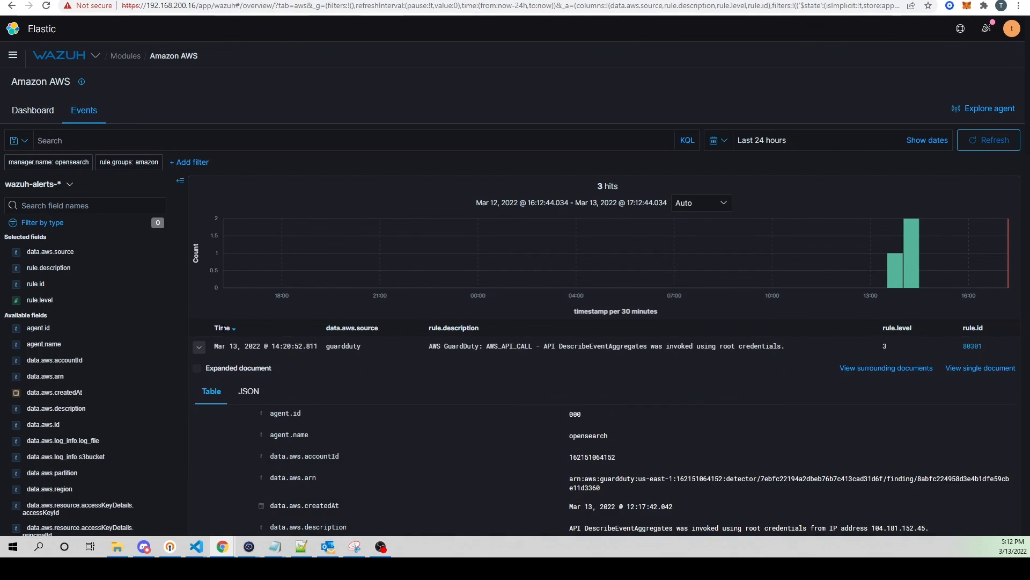
Step: Examine the expanded GuardDuty alert's fields, including its description, source bucket, access key details, API call and remote IP details
{"action": "scroll", "coordinate": [427, 245], "scroll_direction": "down", "scroll_amount": 6}
{"action": "scroll", "coordinate": [258, 237], "scroll_direction": "up", "scroll_amount": 3}
{"action": "scroll", "coordinate": [535, 343], "scroll_direction": "down", "scroll_amount": 6}
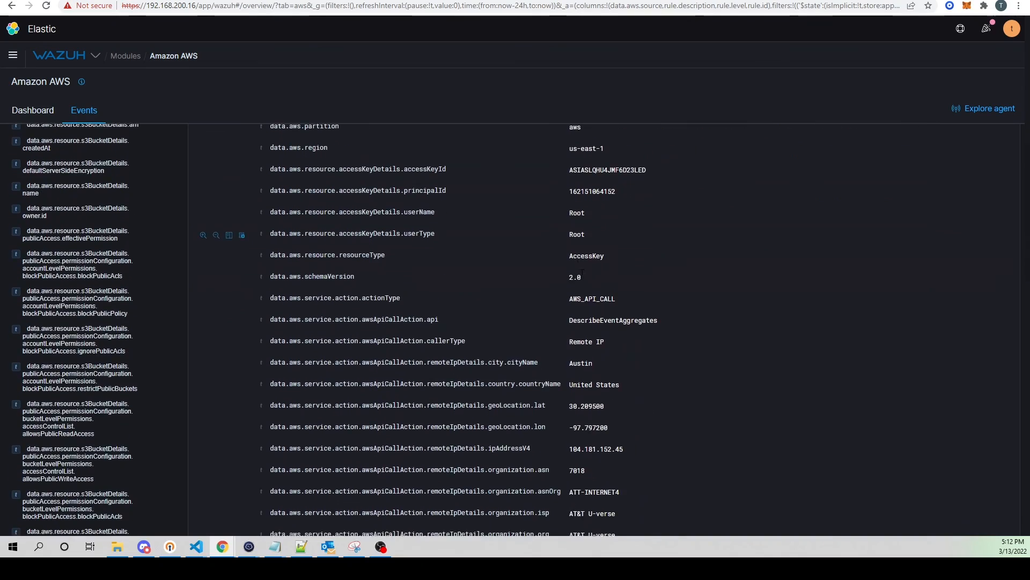
{"action": "scroll", "coordinate": [582, 277], "scroll_direction": "down", "scroll_amount": 4}
{"action": "scroll", "coordinate": [488, 283], "scroll_direction": "down", "scroll_amount": 3}
{"action": "scroll", "coordinate": [492, 239], "scroll_direction": "down", "scroll_amount": 5}
{"action": "scroll", "coordinate": [472, 324], "scroll_direction": "up", "scroll_amount": 4}
{"action": "scroll", "coordinate": [471, 324], "scroll_direction": "up", "scroll_amount": 20}
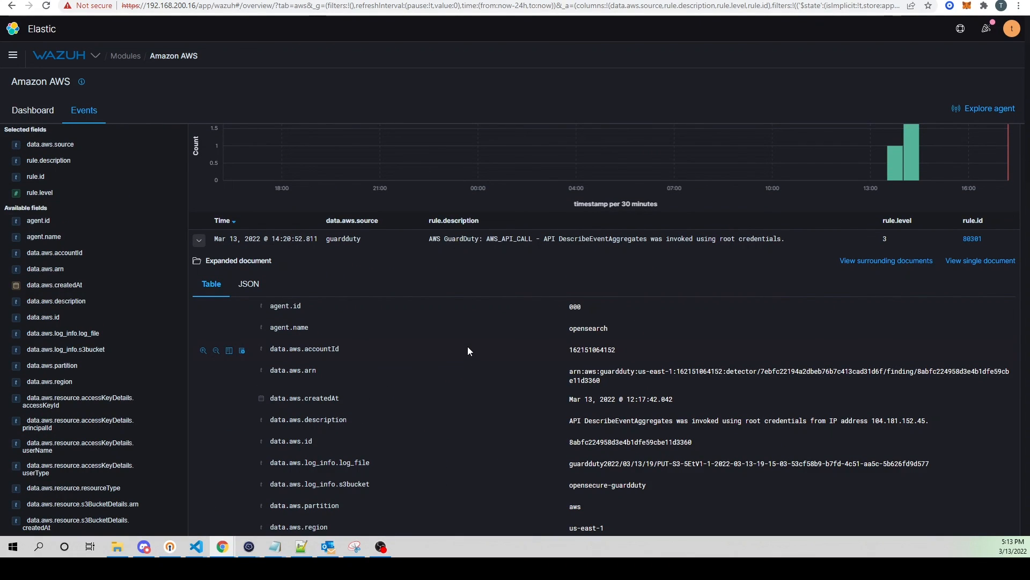